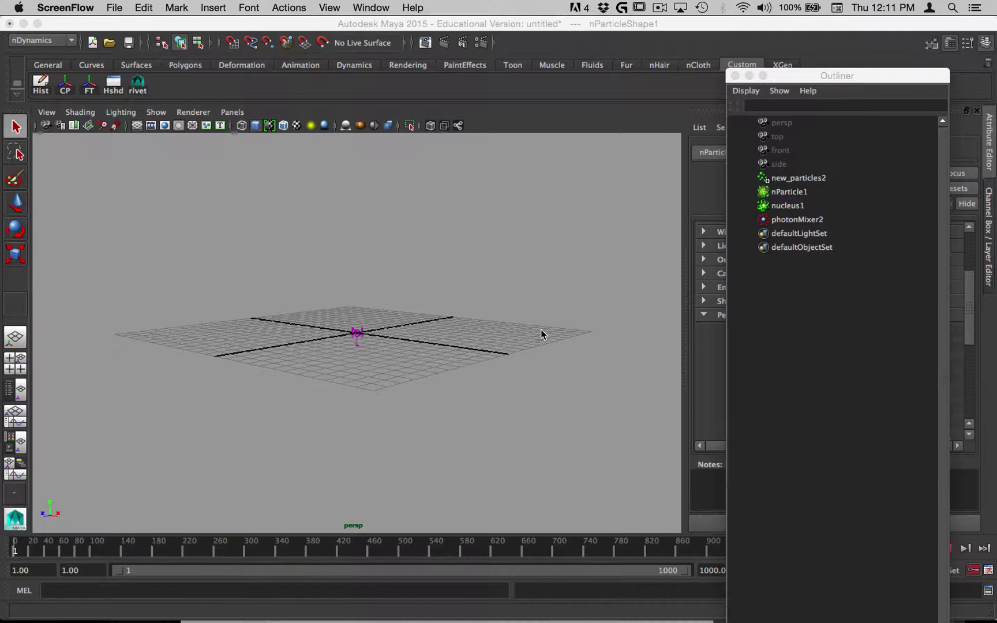
Switch to Safari to show the Squarespace 'What is a Chromosome?' video page.
key("super+Tab")
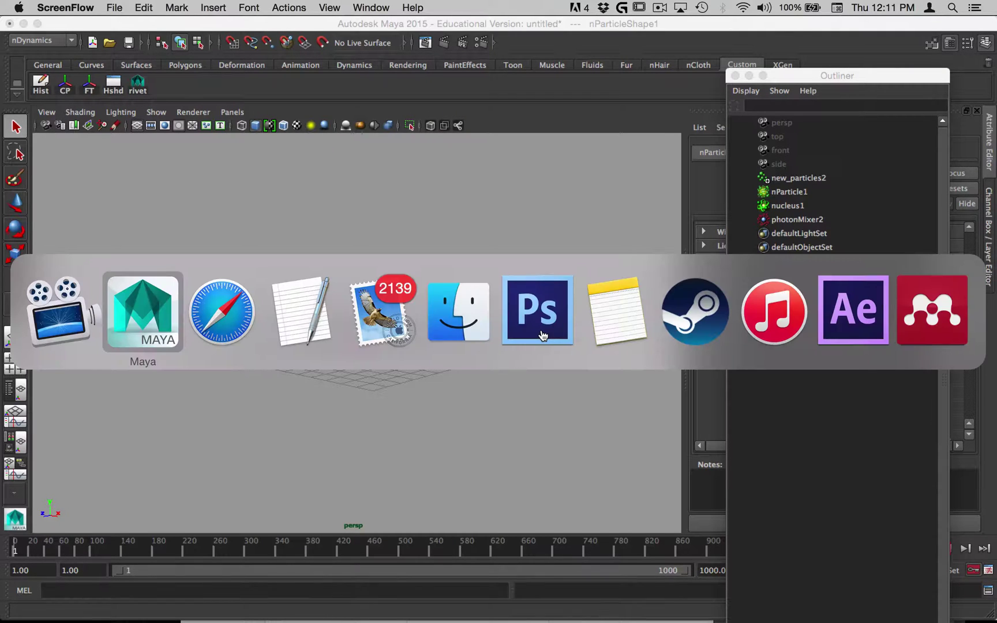
key("super+Tab")
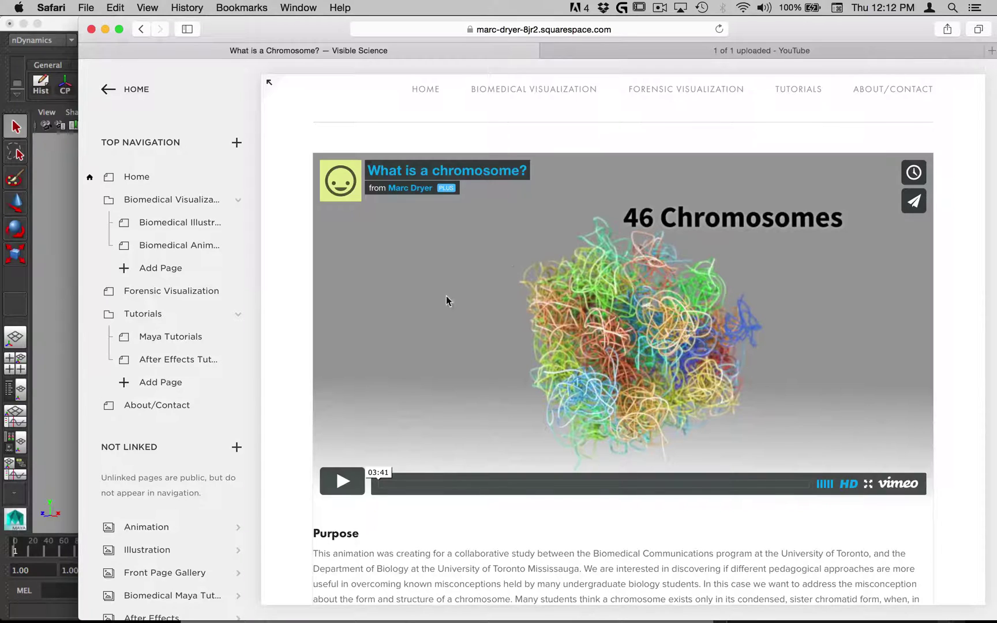
Clear the selection, move the Outliner aside, and play the simulation to frame 222.
left_click(51, 385)
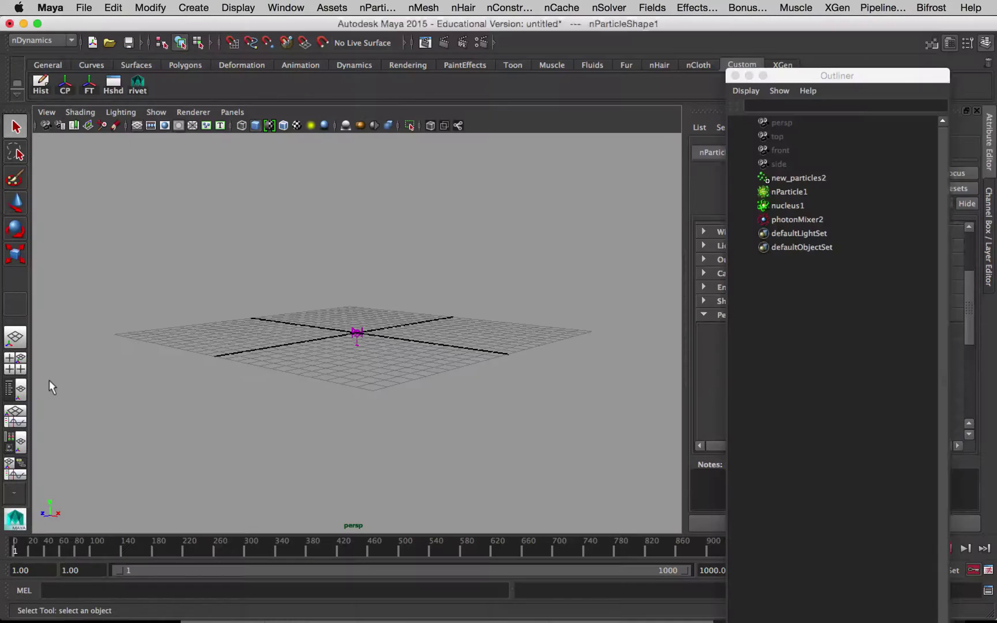
left_click(894, 184)
left_click_drag(859, 78, 645, 622)
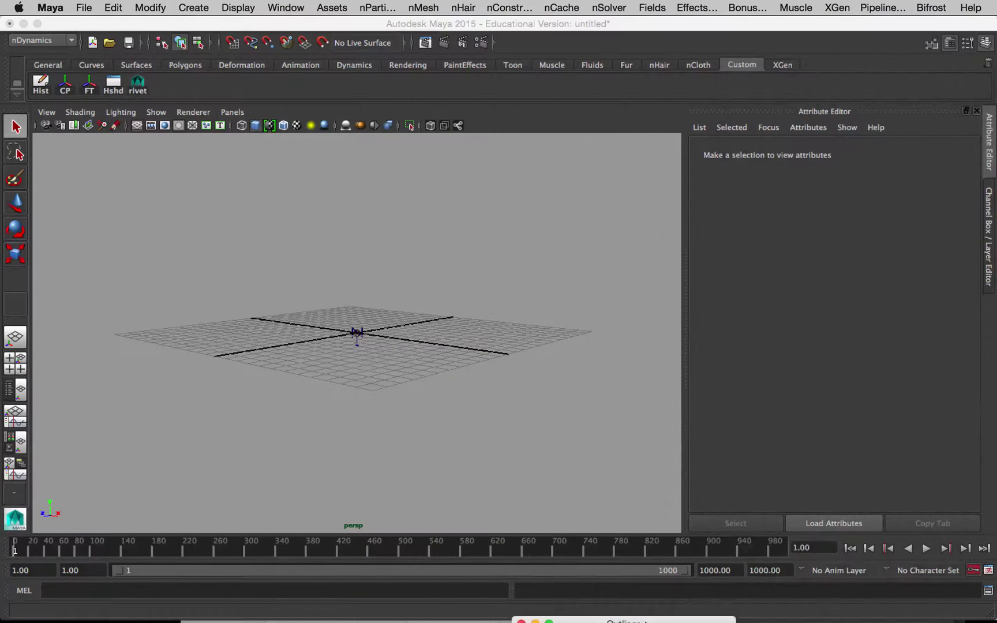
left_click(850, 548)
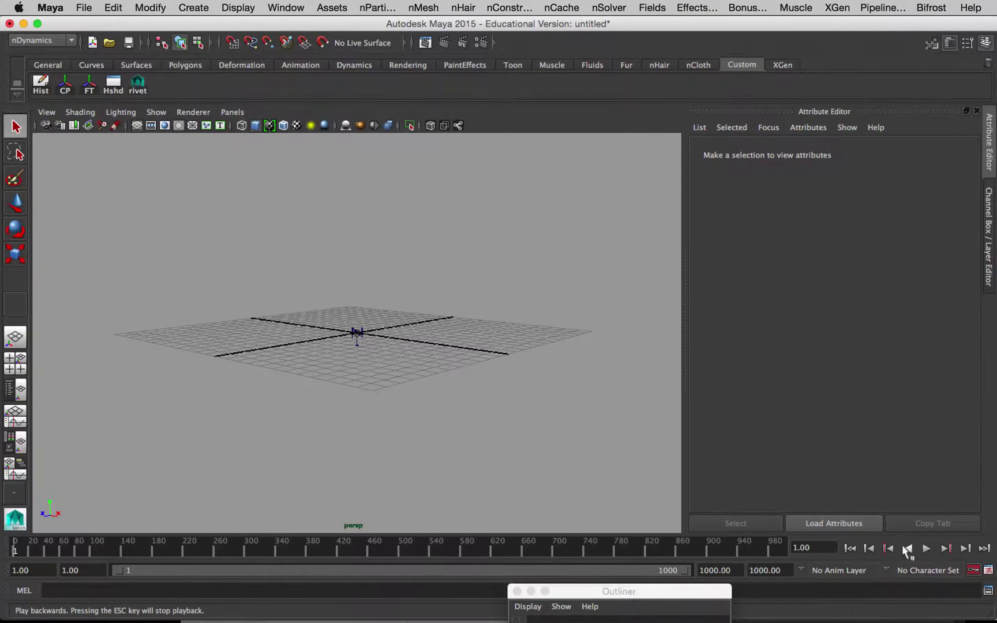
left_click(927, 548)
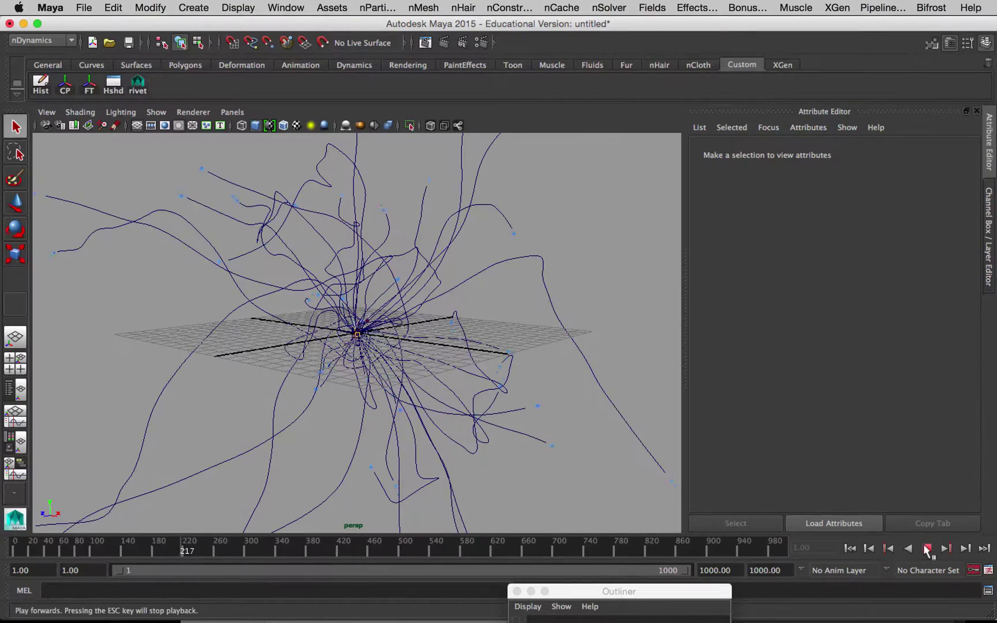
left_click(926, 551)
Orbit around the traced curves and select several, including curve_12.
left_click_drag(554, 444, 374, 259, "alt")
left_click(590, 322)
left_click(444, 278, "shift")
left_click(335, 232)
Glance at the chromosome video, then inspect curve_1 in Maya and bring the Outliner back.
key("super+Tab")
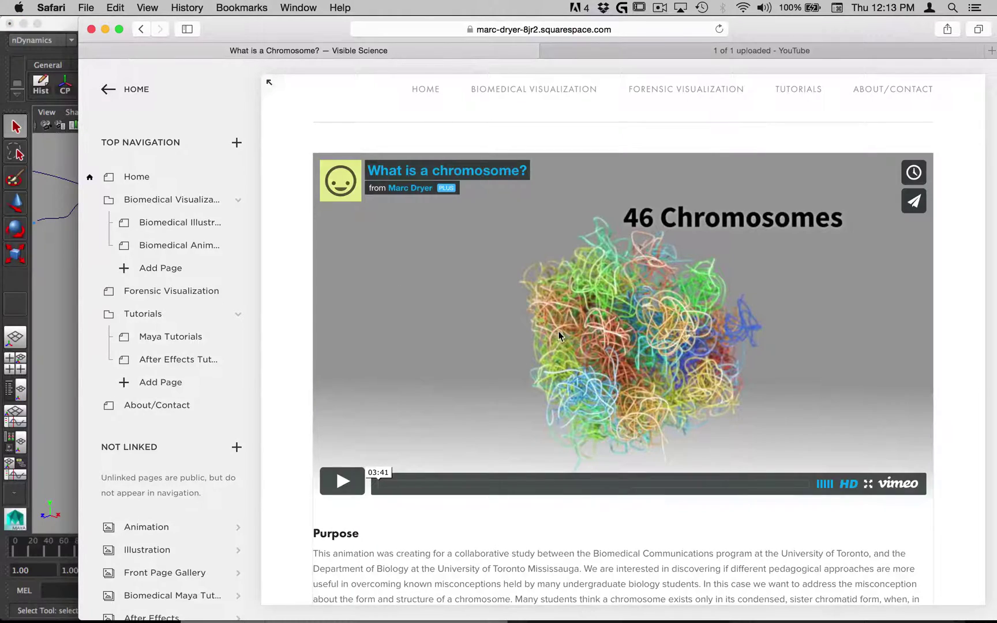
key("super+Tab")
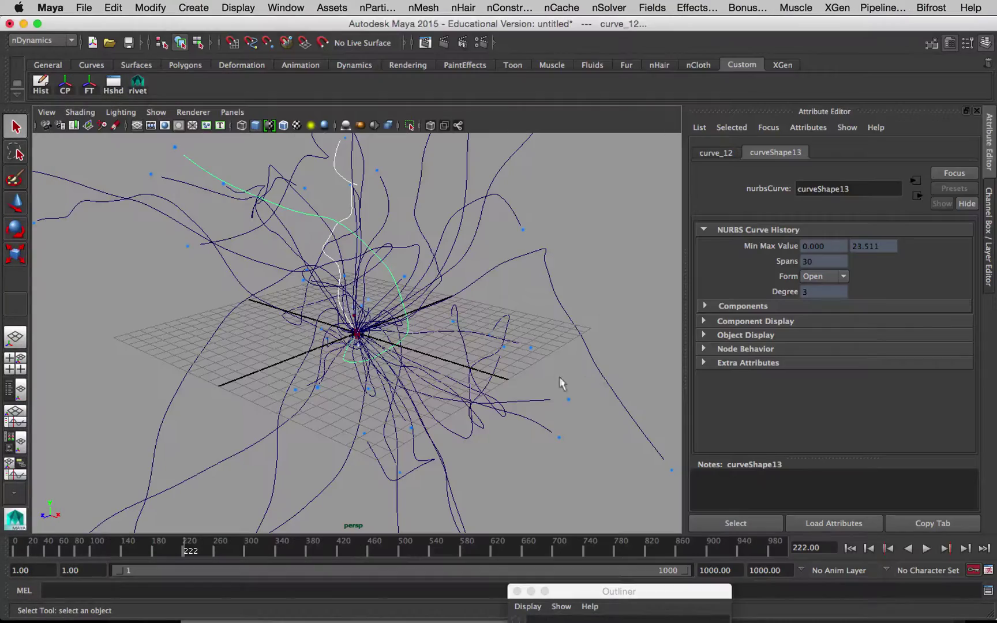
left_click_drag(532, 390, 252, 345, "alt")
left_click(332, 338)
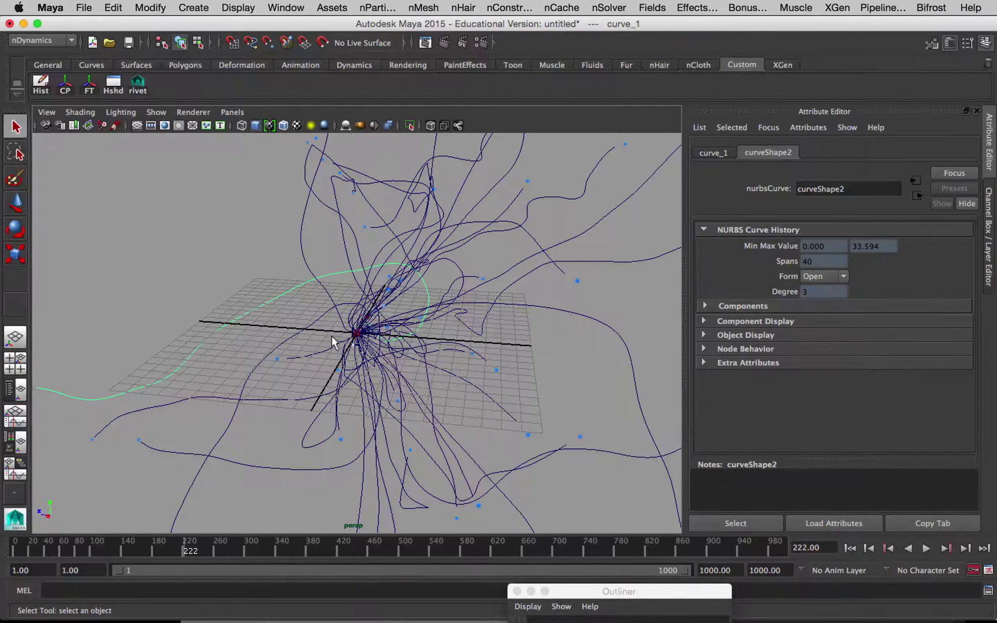
left_click_drag(331, 335, 482, 335, "alt")
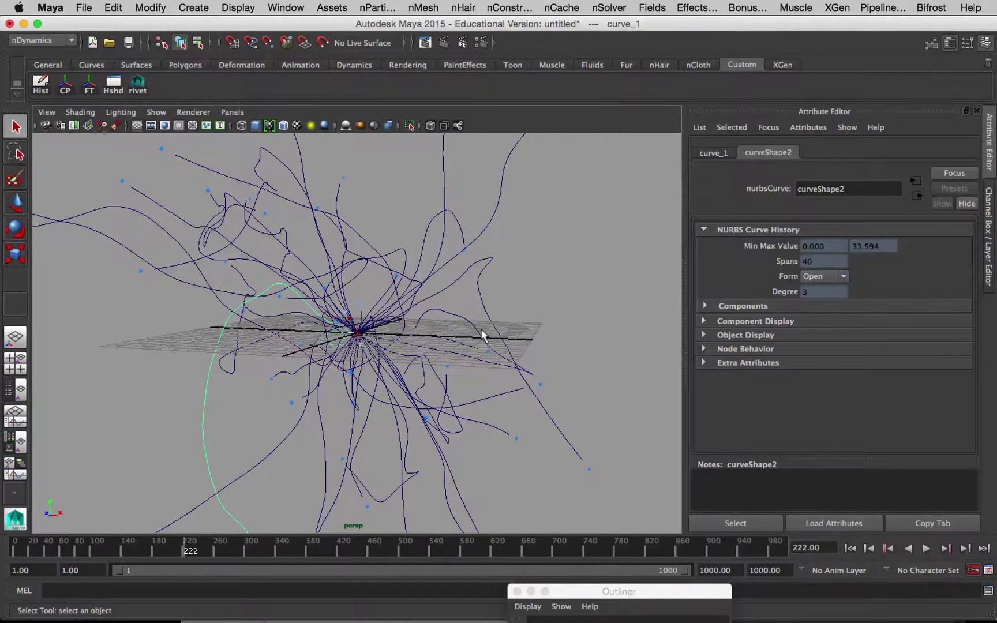
left_click_drag(581, 589, 636, 19)
Delete the traced curves curve_0 through curve_45 from the Outliner.
left_click(619, 182)
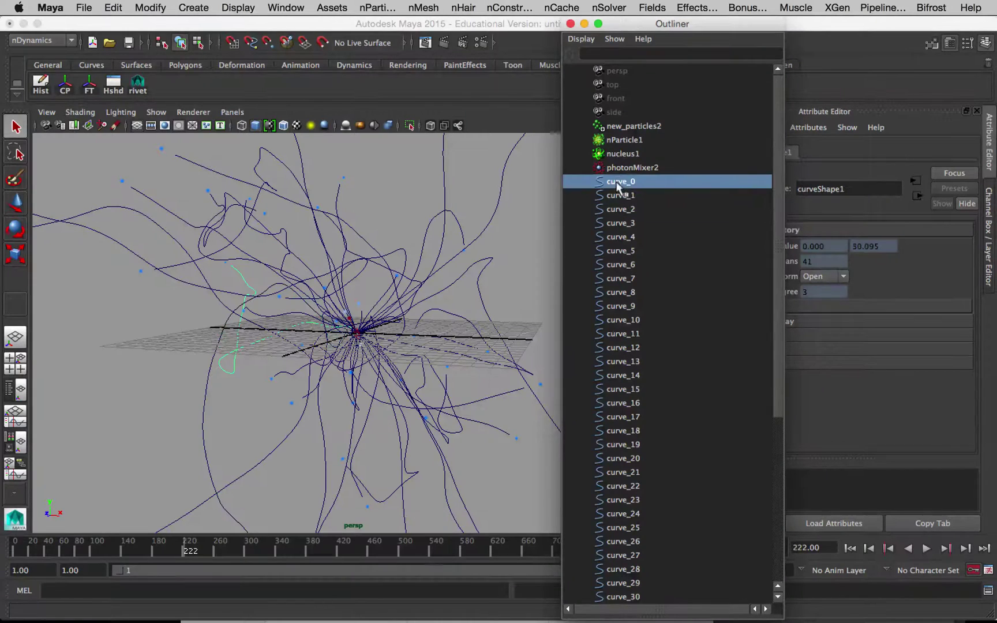
scroll(641, 332, "down", 6)
left_click(657, 553, "shift")
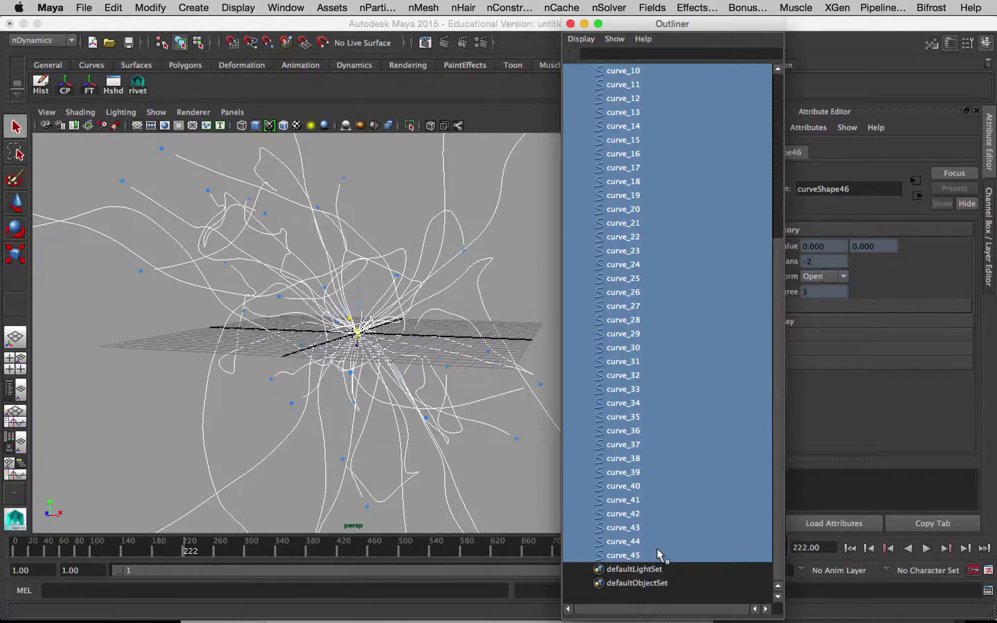
key("Delete")
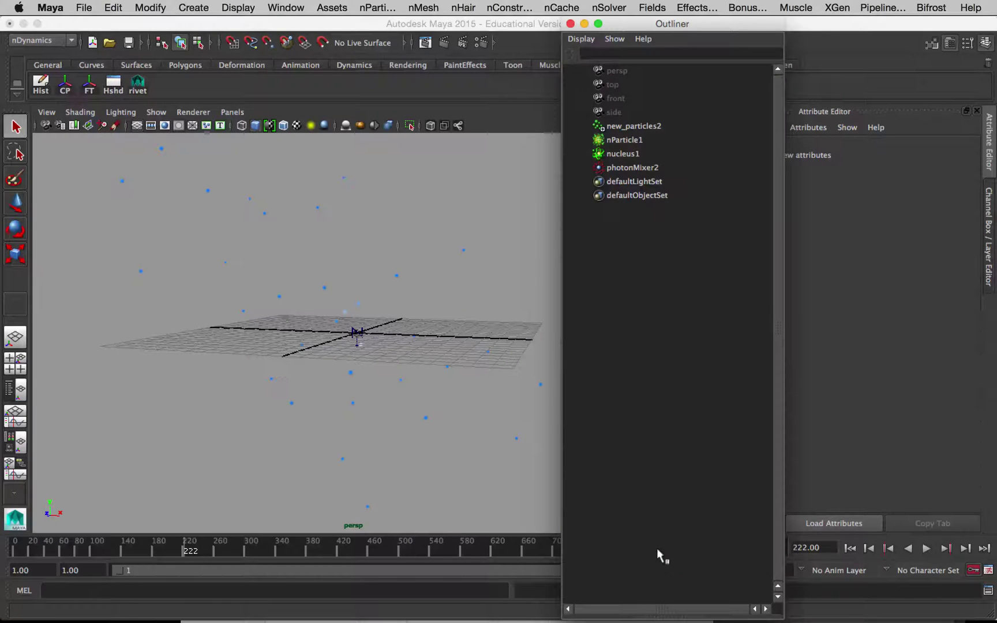
Rewind to frame 1 and delete the old emitter, particles and solver.
left_click(845, 548)
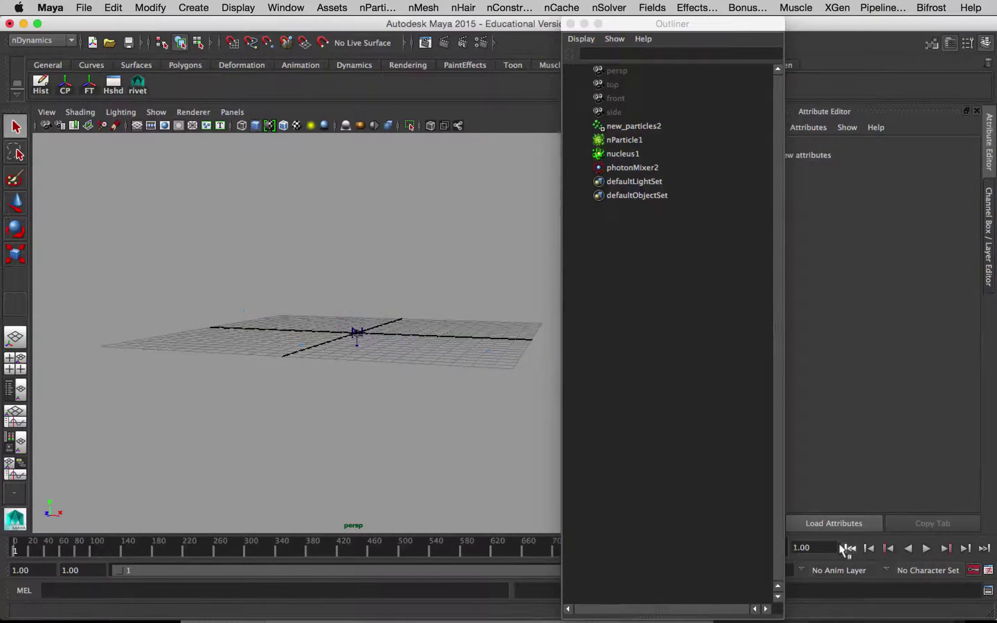
left_click_drag(258, 274, 407, 414)
key("Delete")
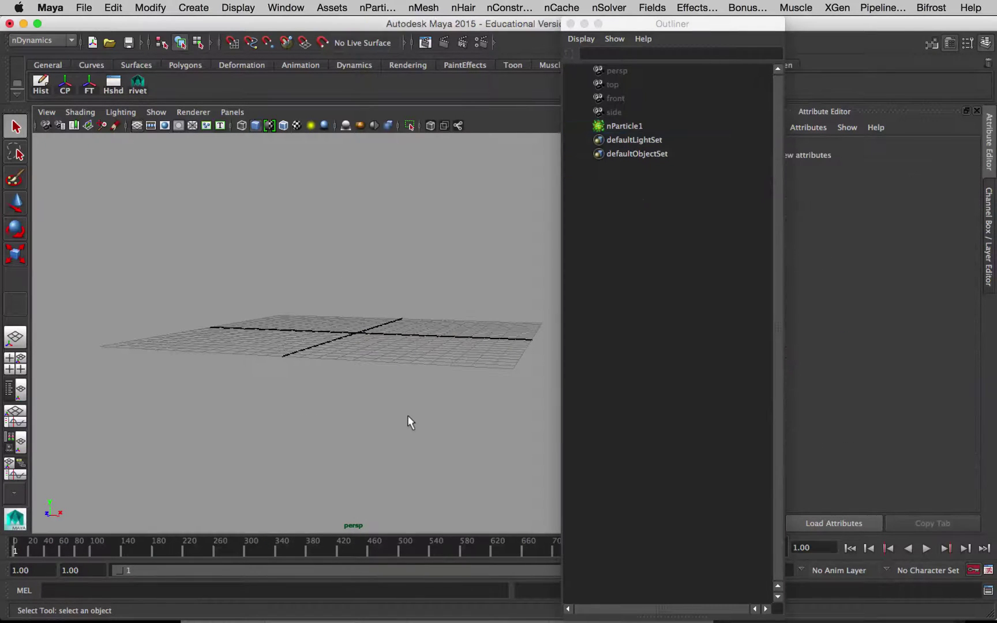
Open the Create Emitter options from the hotbox nParticles menu.
key("space")
key("space")
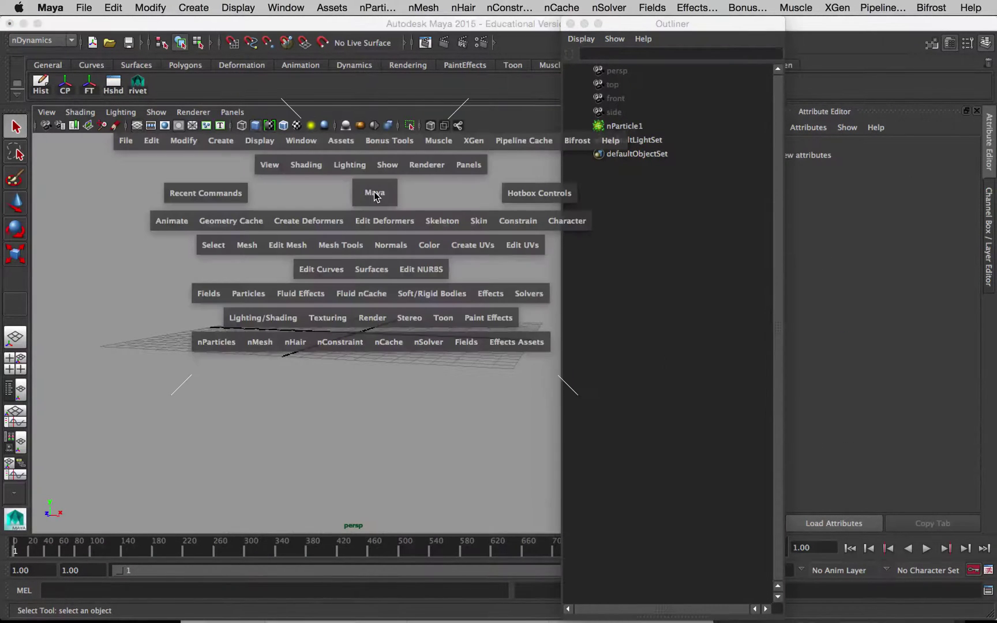
left_click(217, 342)
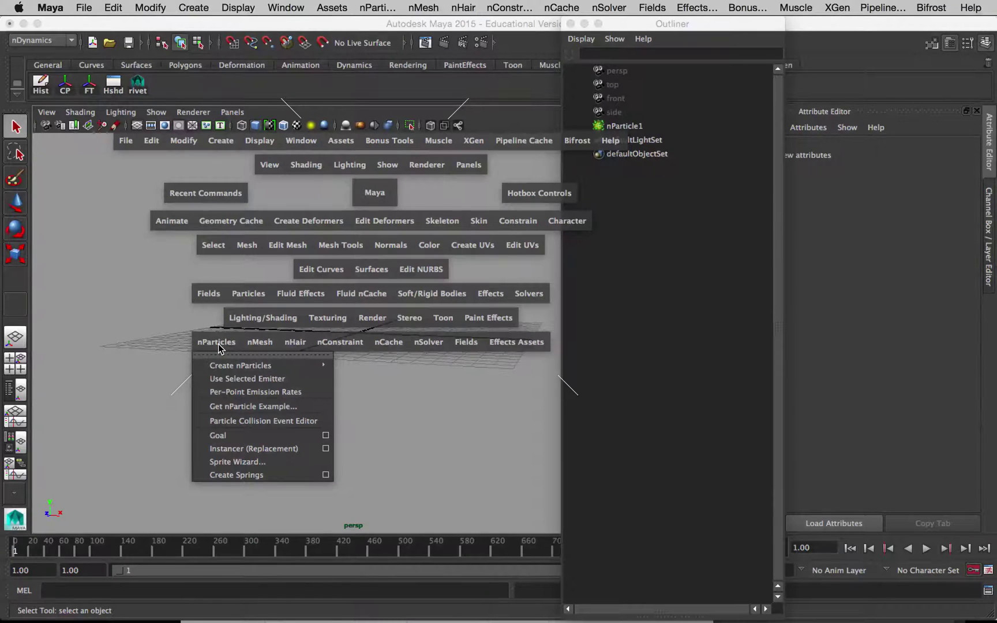
mouse_move(226, 365)
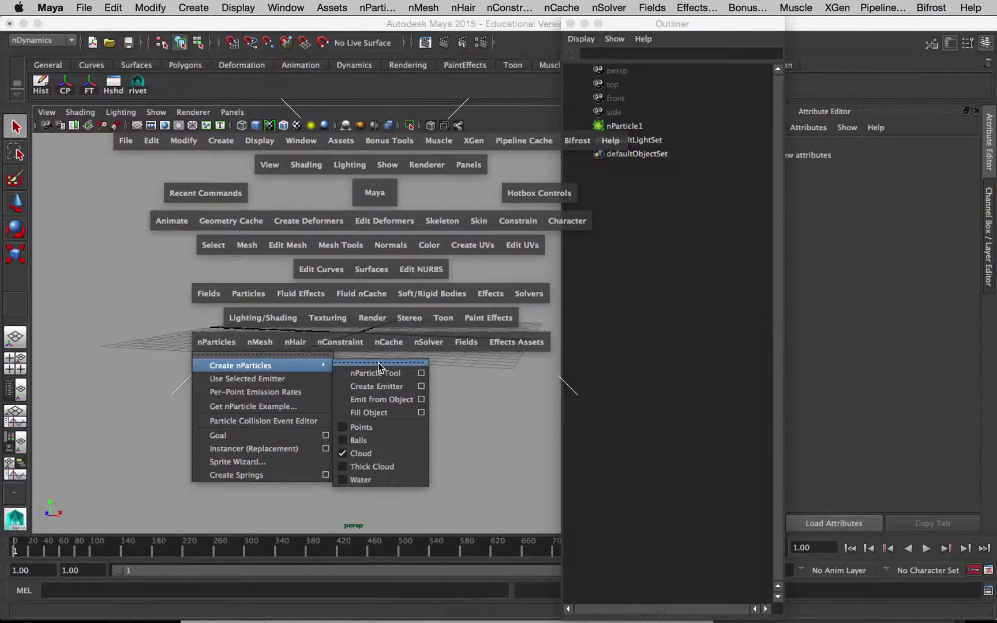
left_click(421, 387)
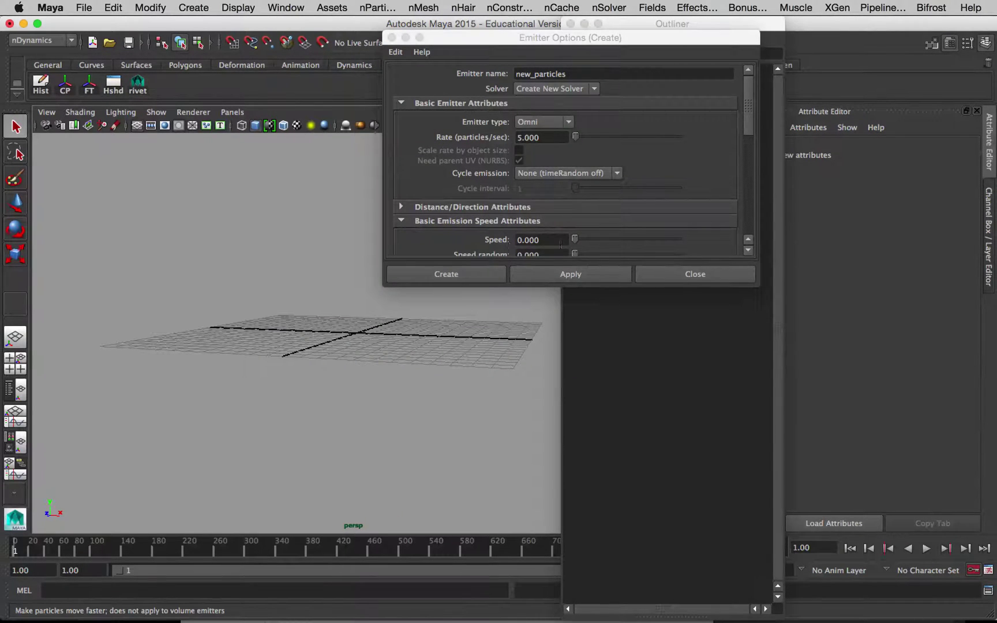
Create an omni emitter with speed 5 and rate 10.
double_click(532, 240)
type("5")
key("Return")
double_click(545, 138)
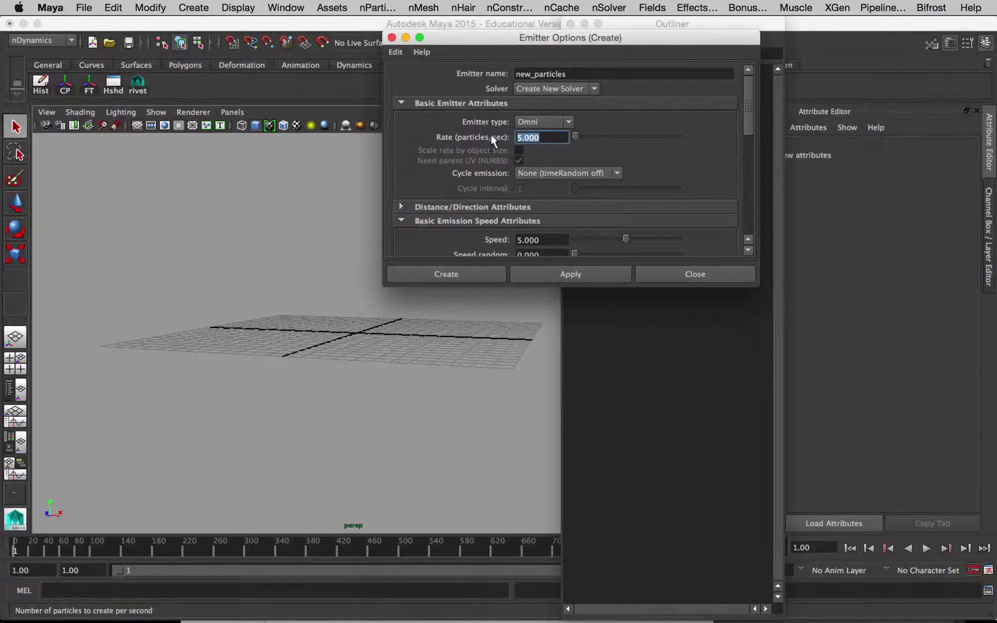
type("10")
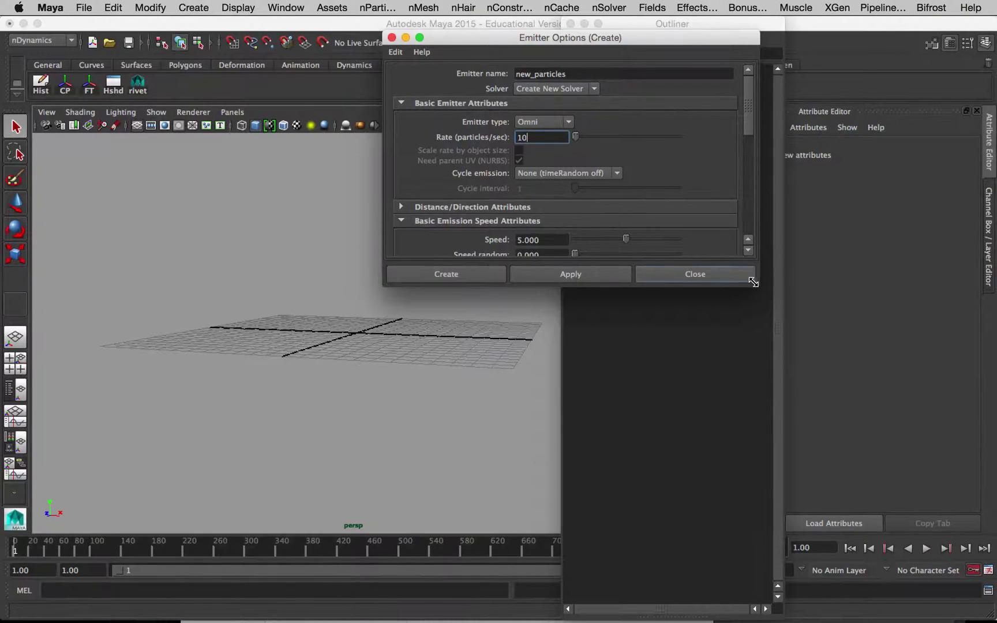
left_click_drag(758, 283, 788, 510)
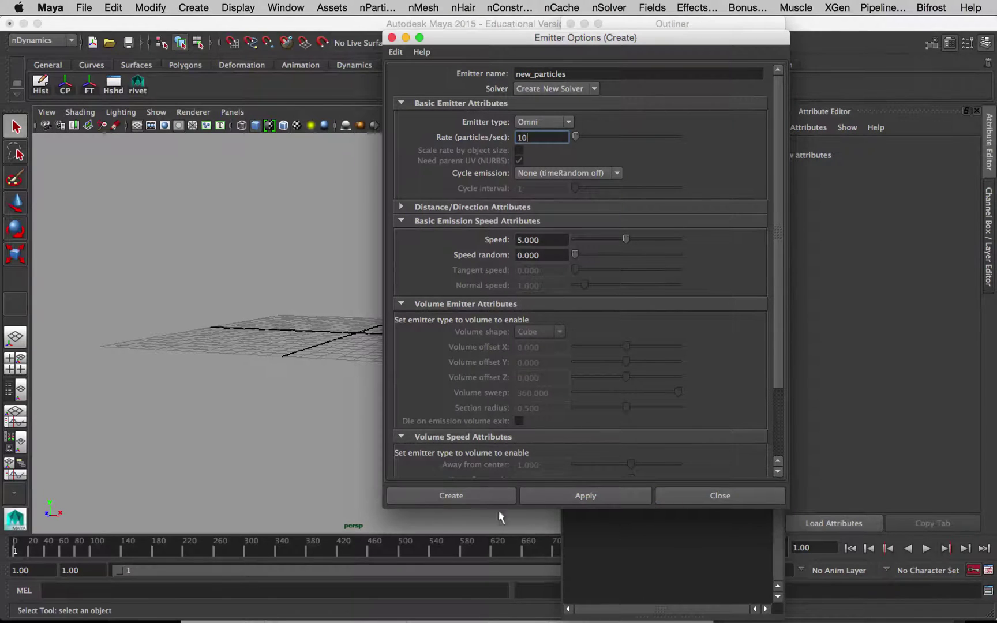
left_click(473, 499)
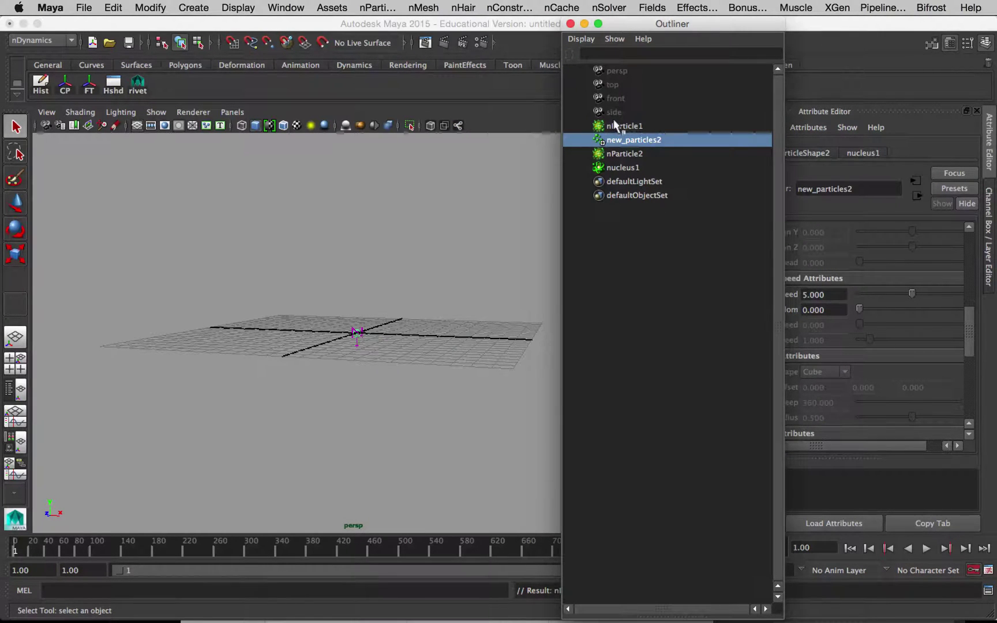
Delete the extra nParticle1 and nucleus1 nodes, then create the emitter again at the origin.
left_click(642, 164)
left_click(637, 125, "shift")
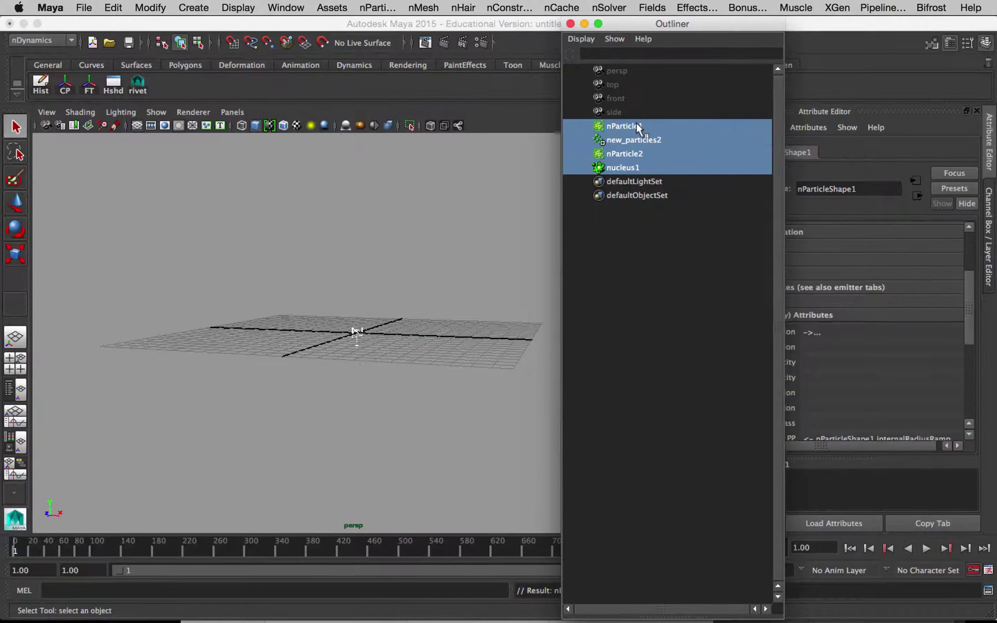
key("Delete")
key("space")
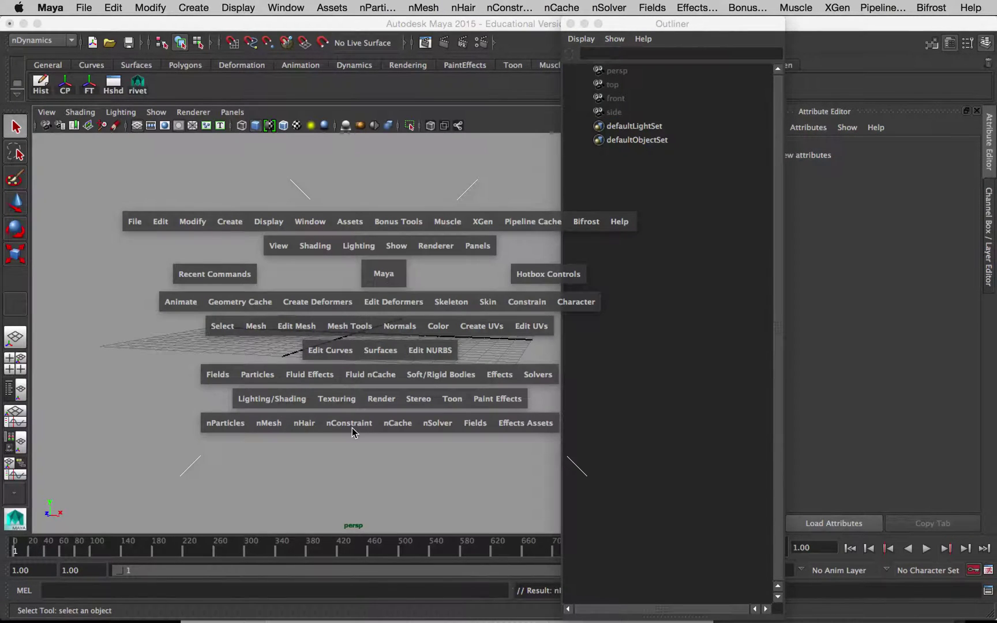
left_click(249, 426)
mouse_move(248, 447)
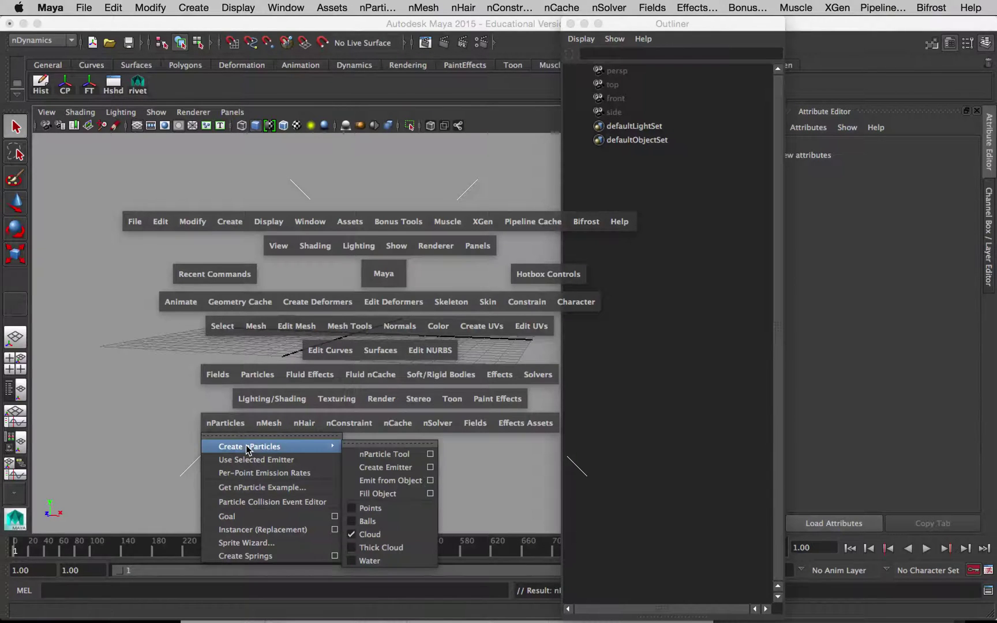
left_click(430, 468)
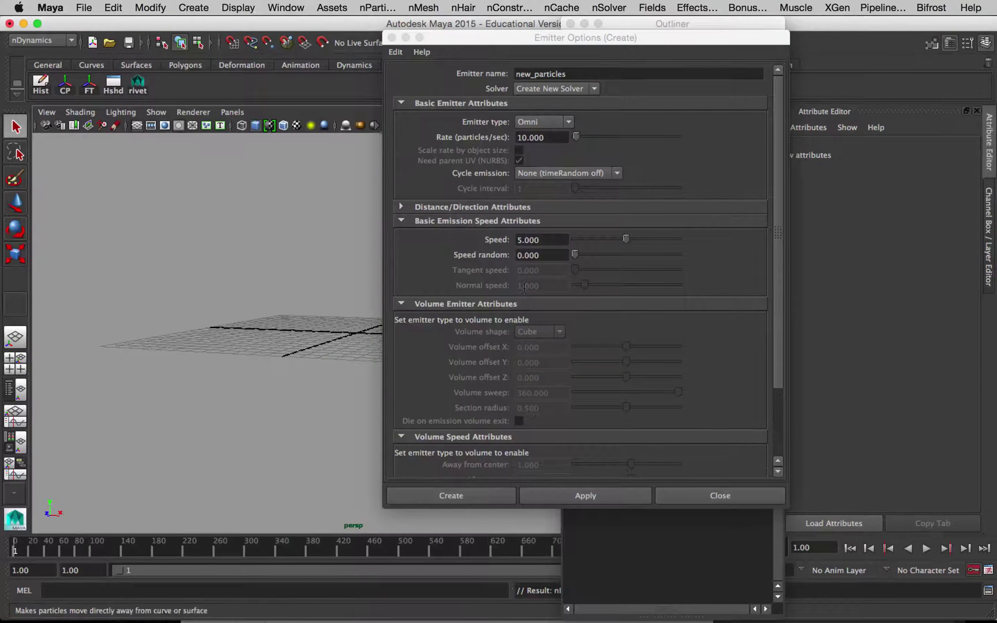
left_click(469, 499)
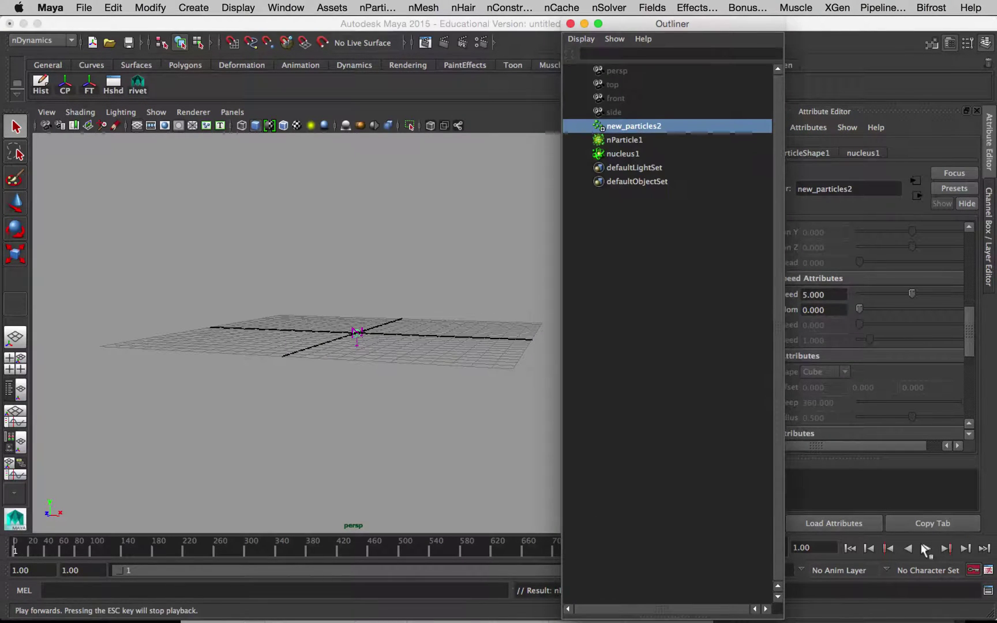
Minimize the Outliner, play to frame 182, and marquee-select the emitted particles.
double_click(680, 29)
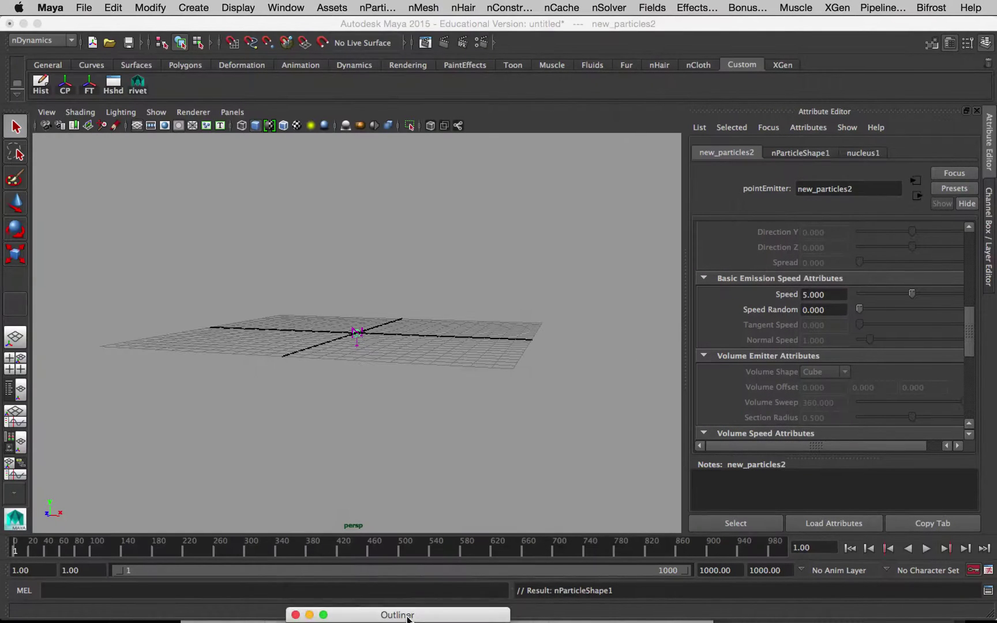
left_click(725, 568)
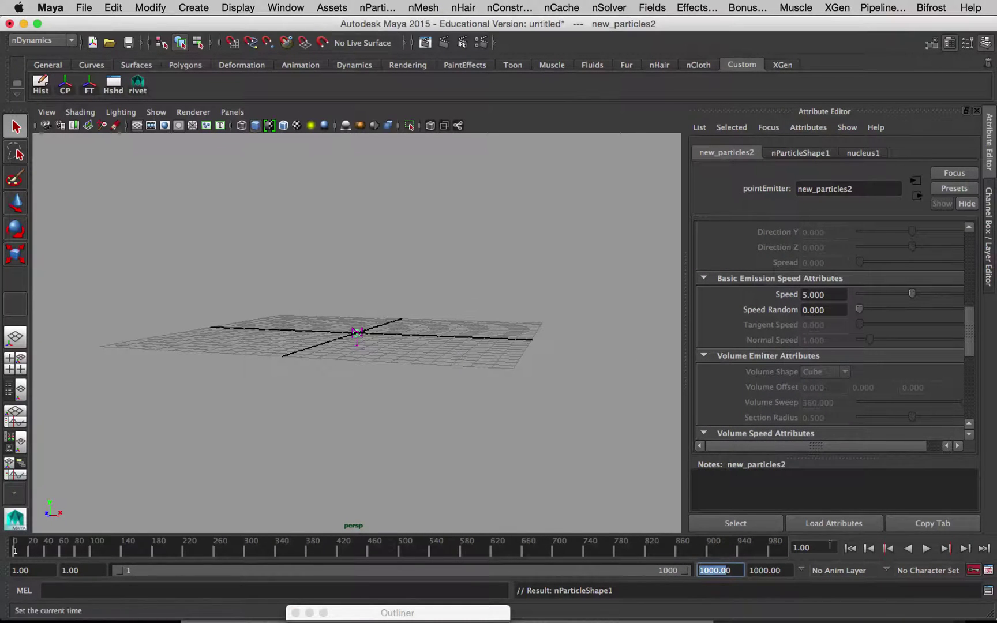
left_click(926, 548)
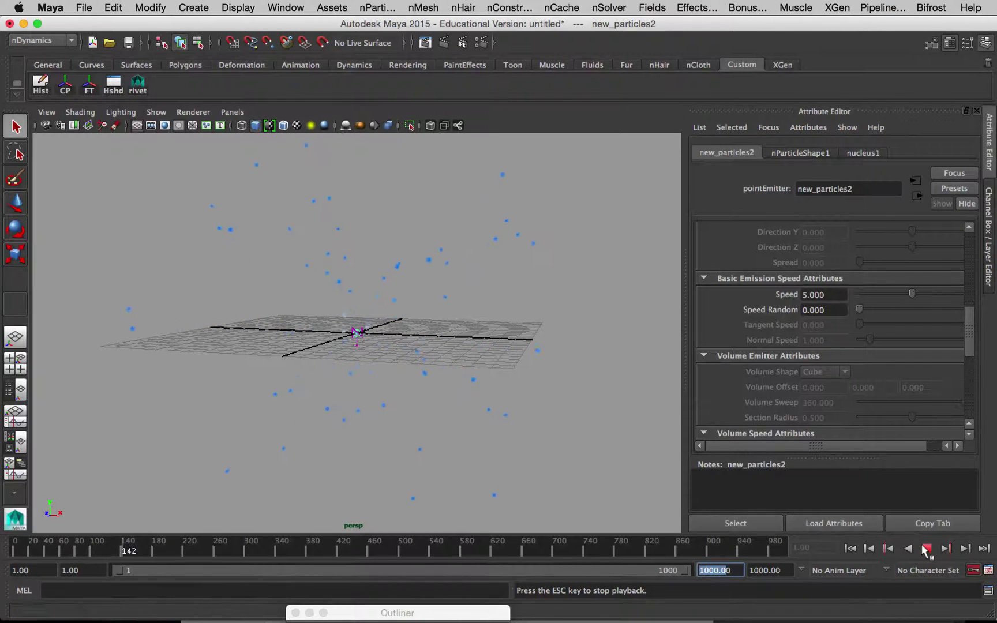
left_click(925, 548)
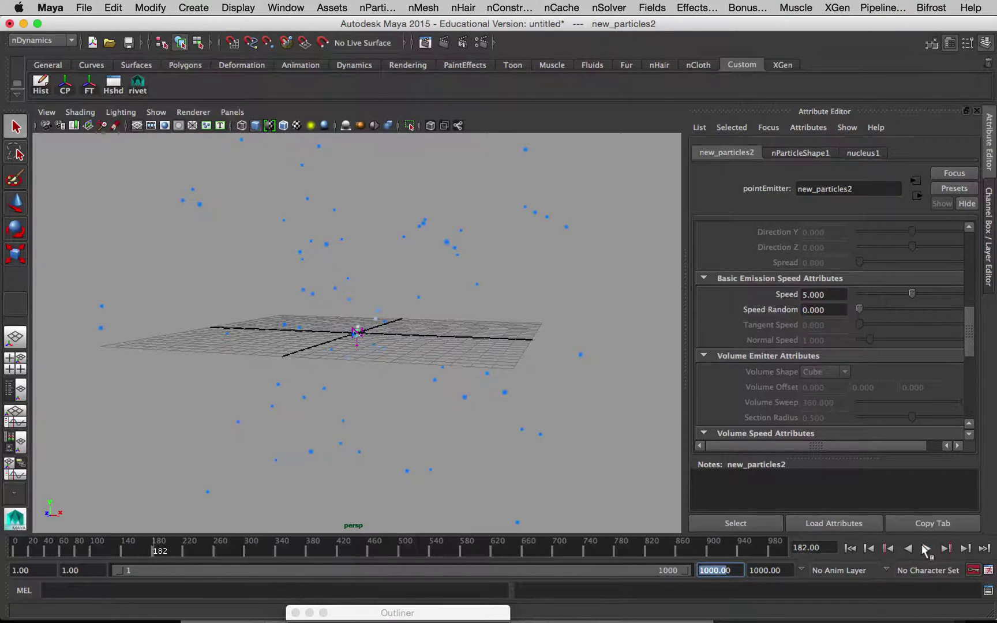
left_click_drag(436, 342, 512, 429)
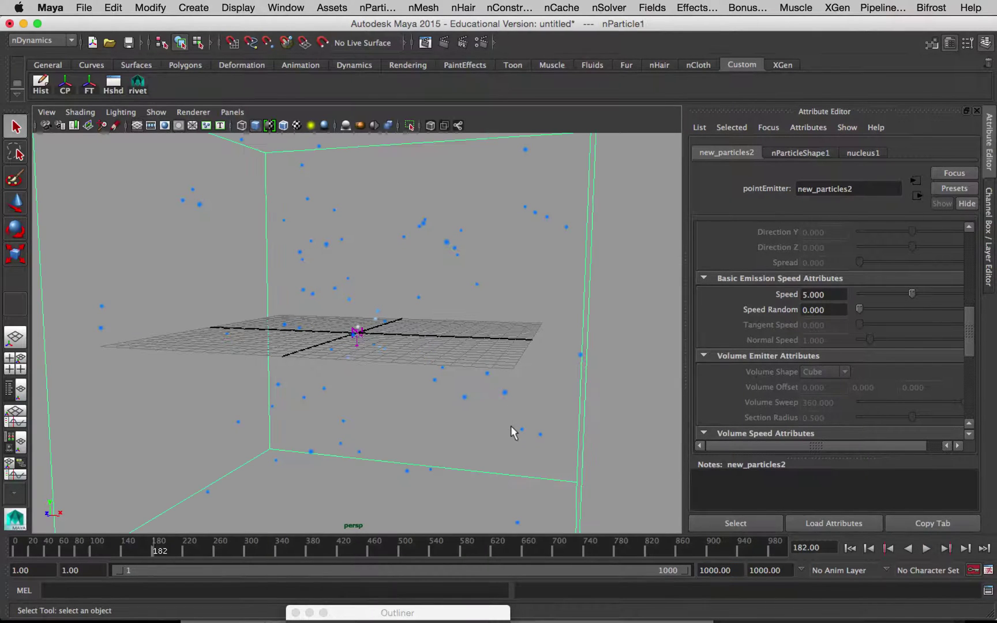
key("space")
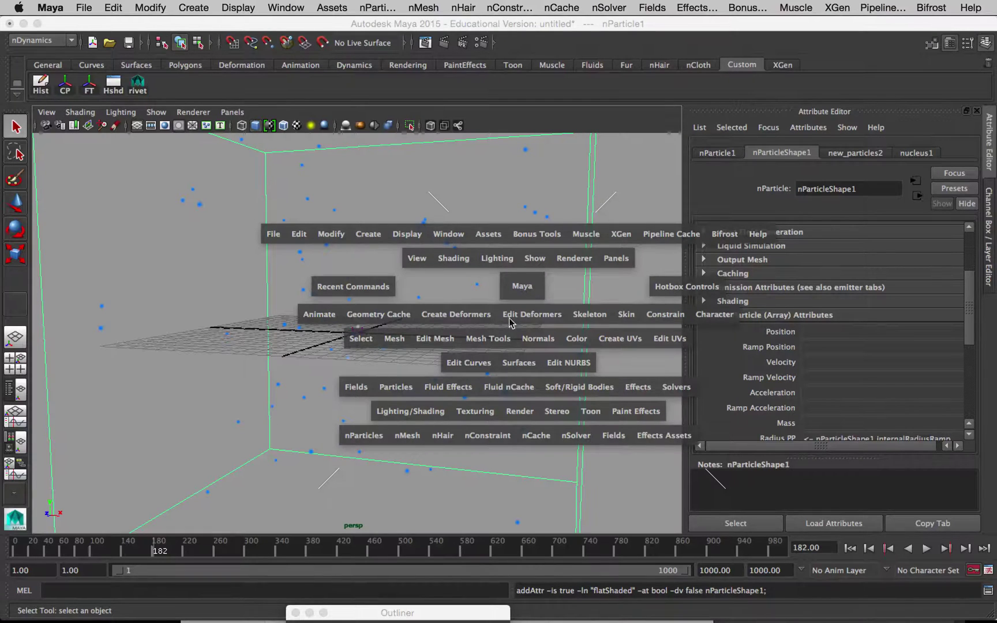
Create the turbulence field photonMixer2 with magnitude 20 from the Fields menu.
left_click(356, 390)
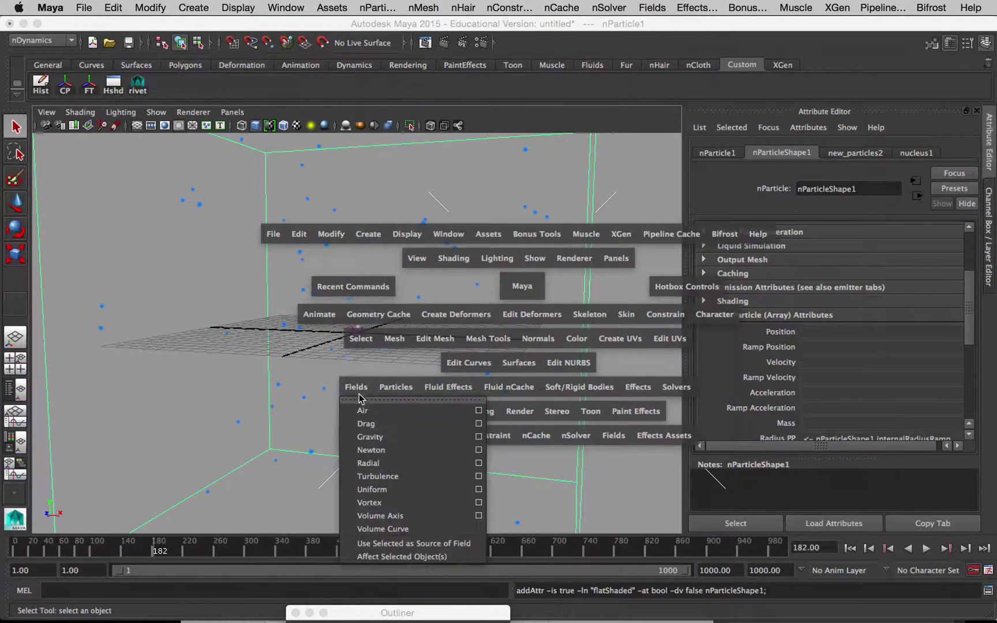
left_click(478, 476)
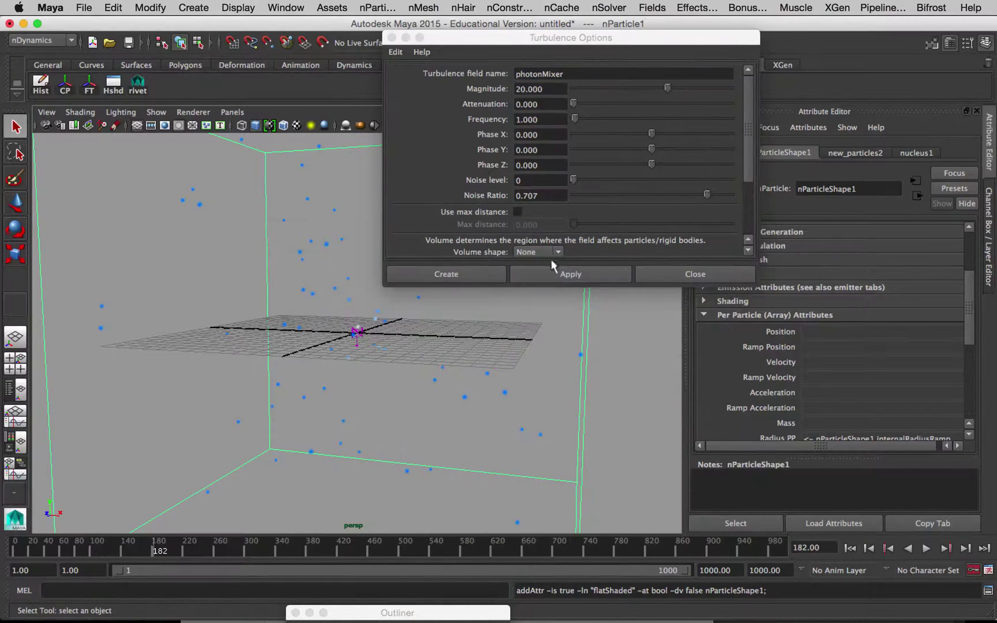
left_click_drag(759, 291, 767, 408)
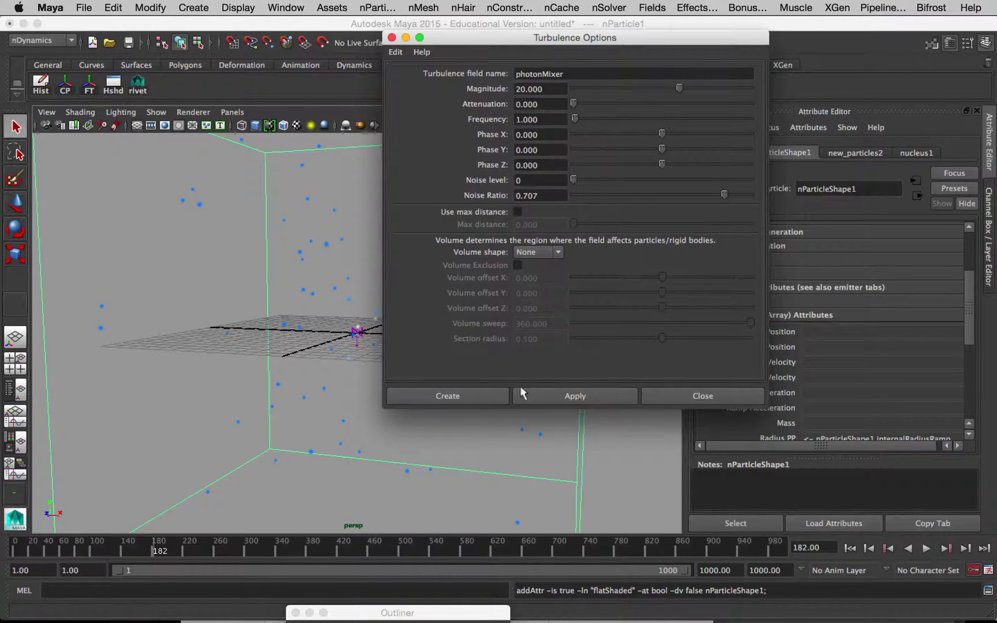
left_click(480, 390)
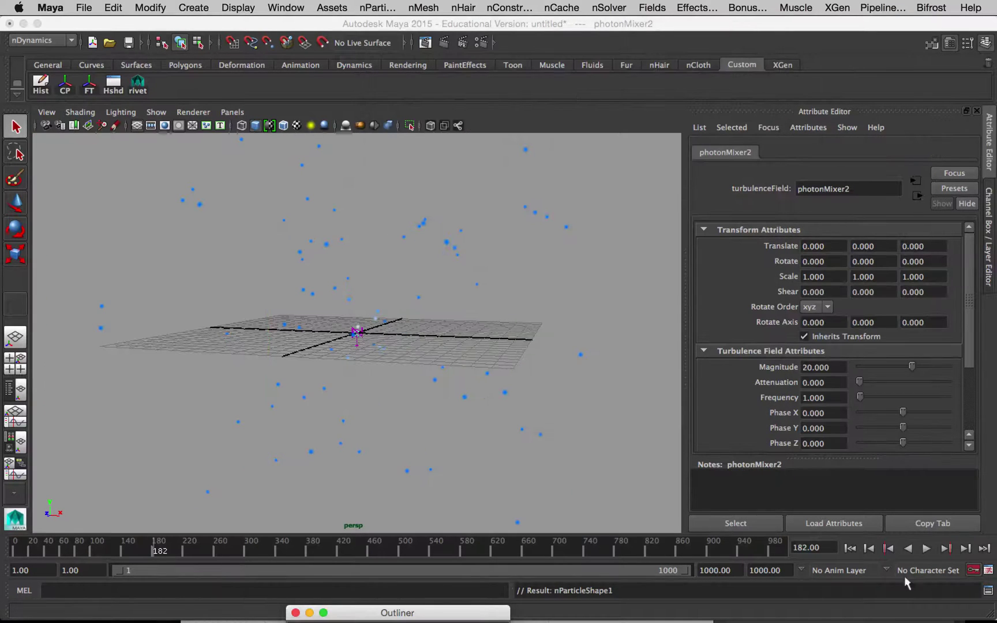
Replay the simulation from the start to test the turbulence, stopping at frame 32.
left_click(850, 548)
left_click(925, 548)
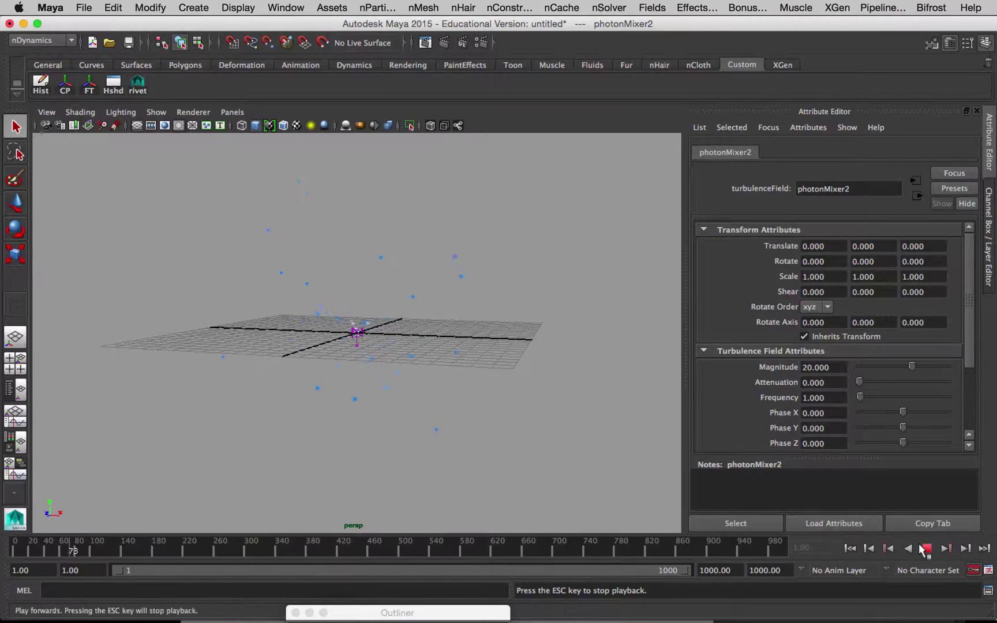
left_click(925, 548)
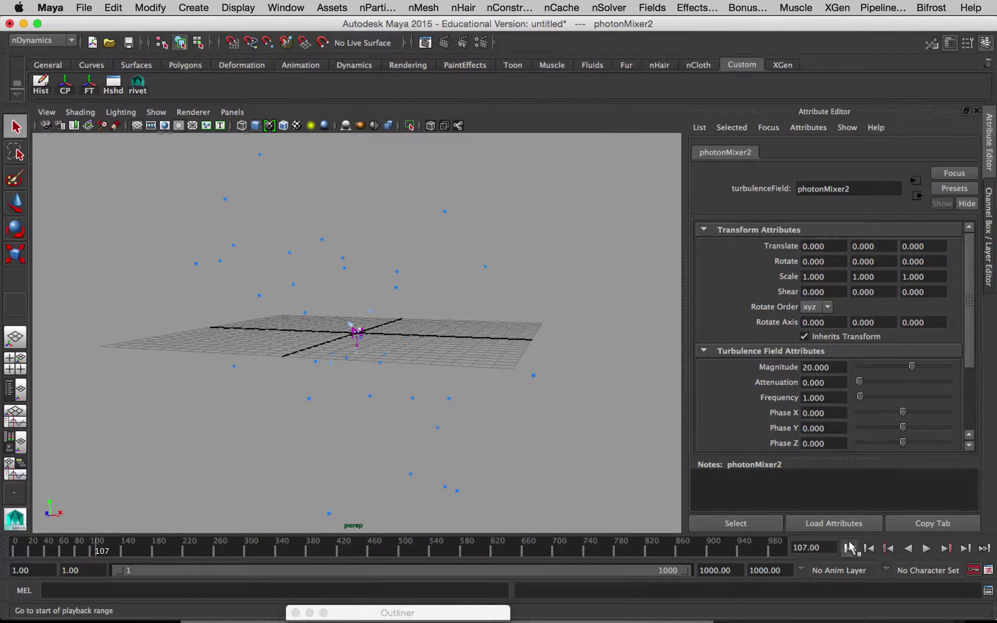
left_click(850, 548)
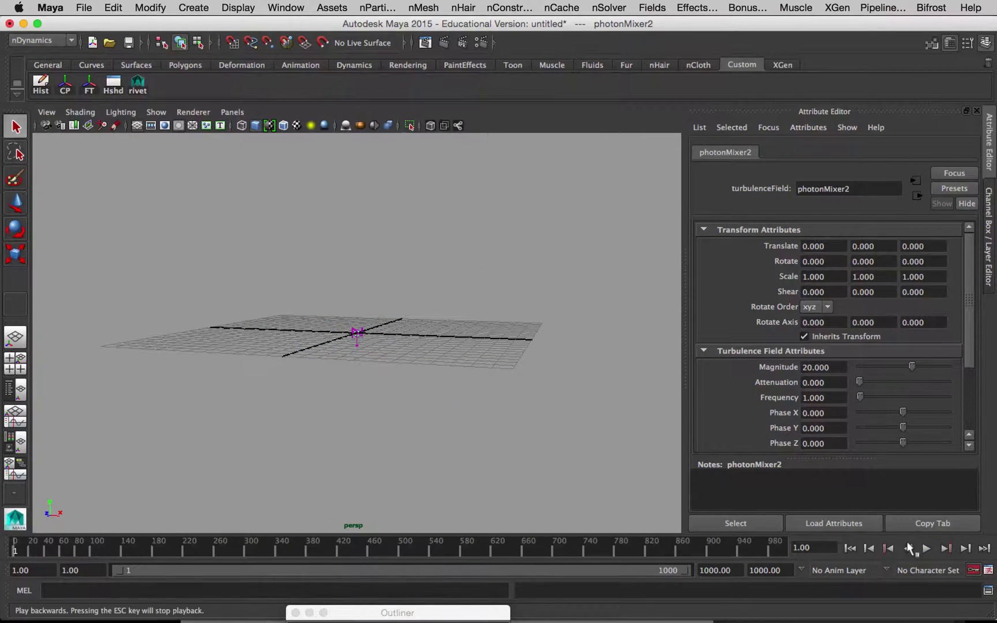
left_click(925, 548)
left_click(924, 548)
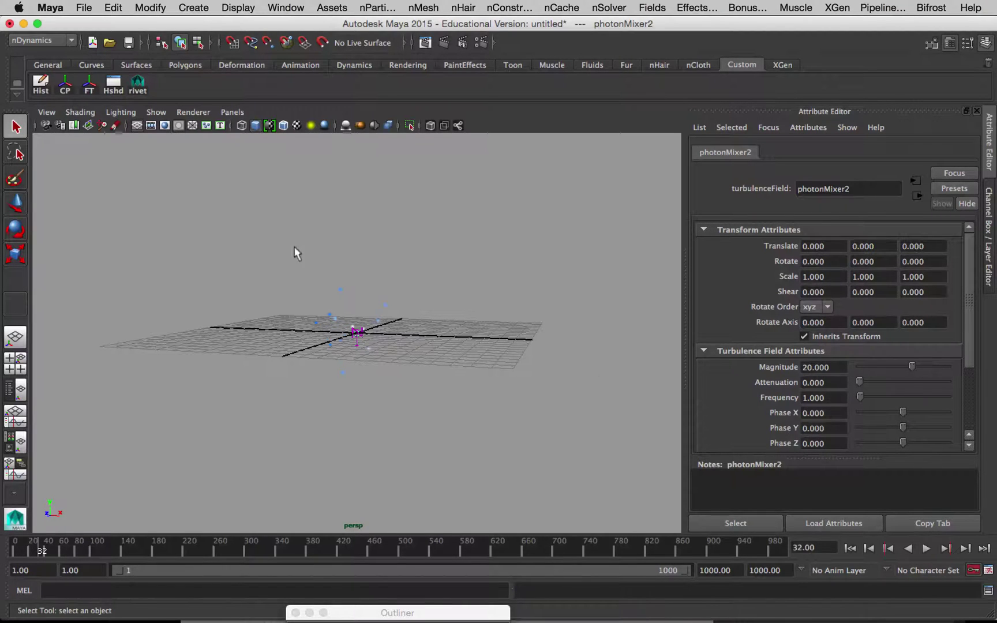
Select nParticle1, set its Emission Max Count to 25, and rewind to frame 1.
left_click_drag(315, 264, 358, 290)
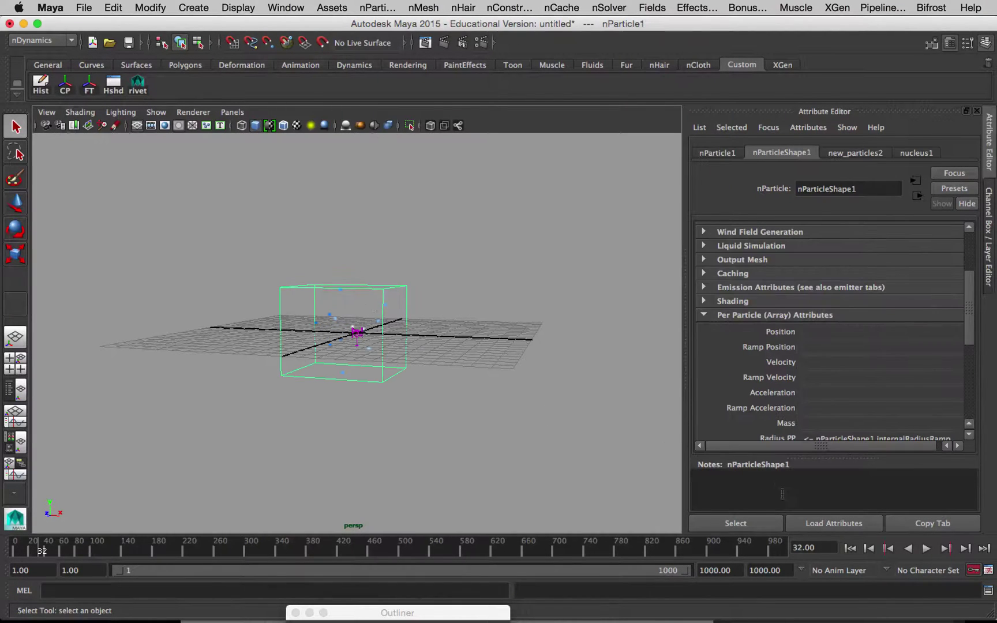
scroll(735, 312, "up", 5)
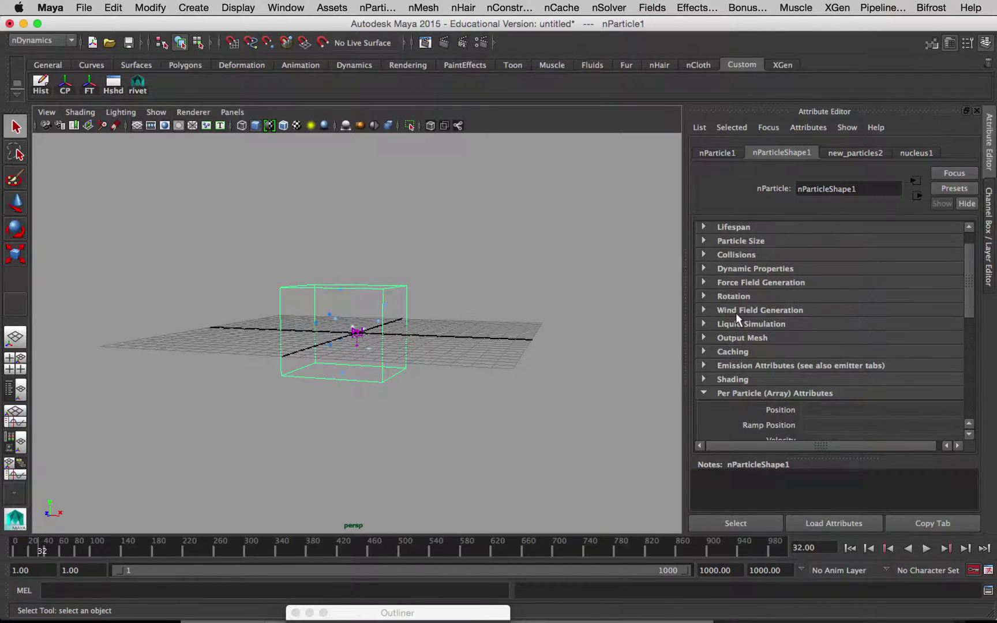
scroll(735, 316, "up", 1)
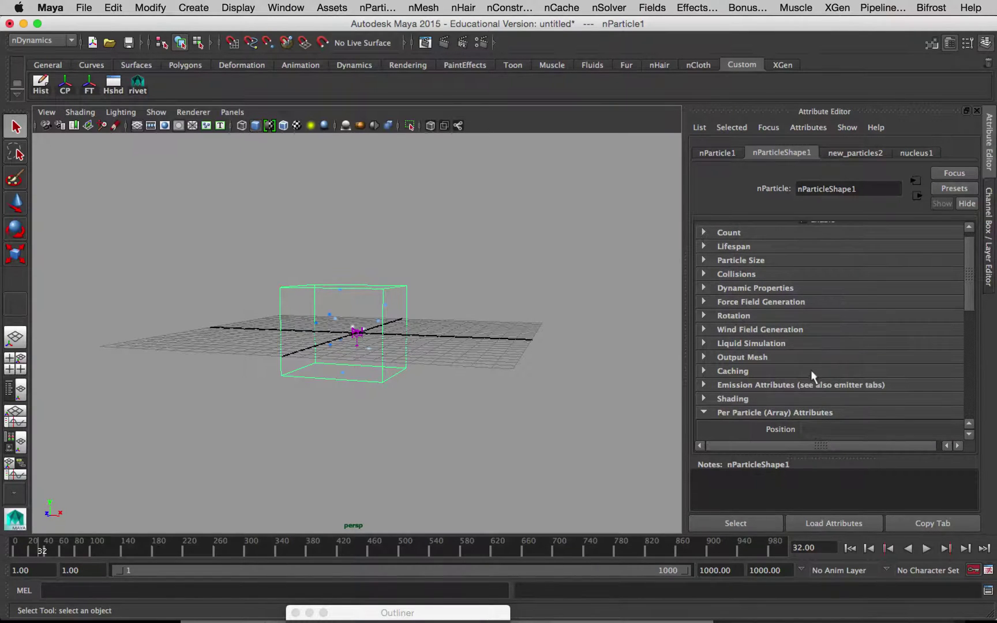
left_click(764, 384)
scroll(777, 324, "down", 5)
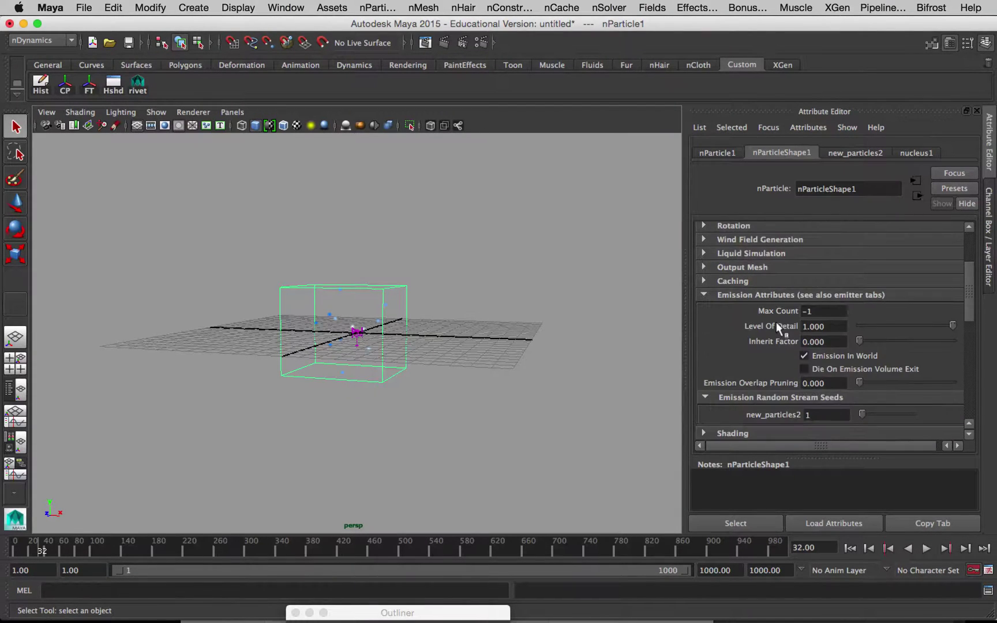
left_click_drag(811, 314, 803, 312)
type("25")
key("Return")
left_click(851, 551)
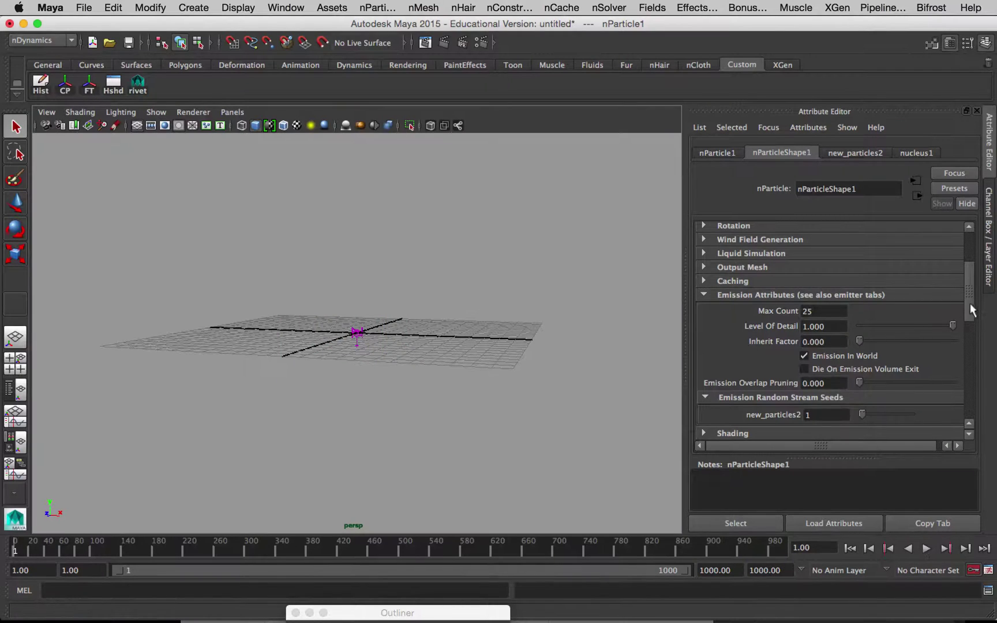
mouse_move(975, 308)
left_mouse_down()
mouse_move(979, 411)
mouse_move(991, 329)
mouse_move(970, 306)
mouse_move(970, 332)
left_mouse_up()
Replace the particles' colour ramp with a solid red colour on nParticleShape1.
left_click(761, 367)
left_click(848, 329)
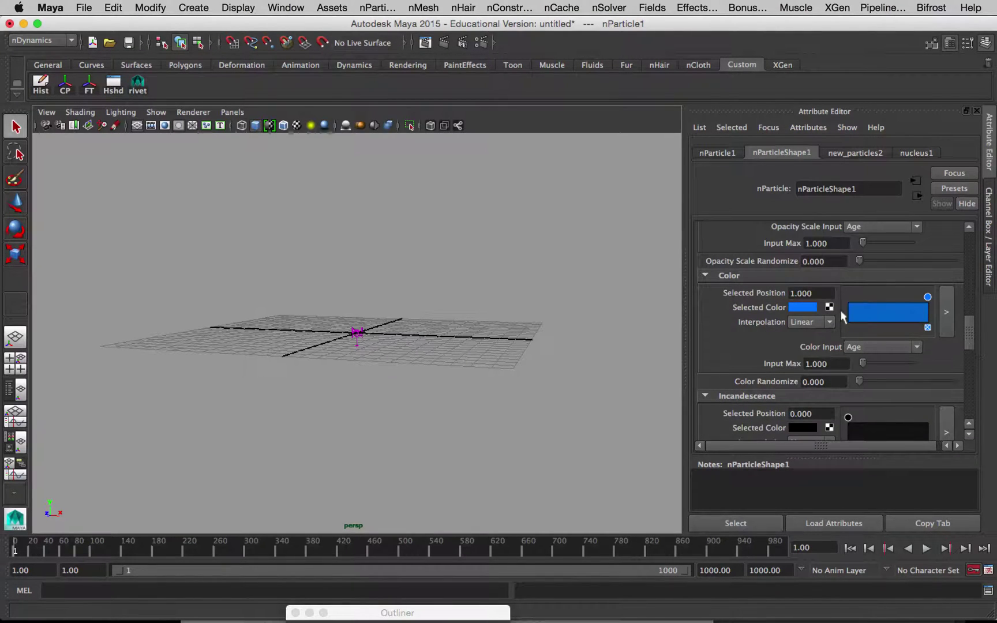
left_click(801, 307)
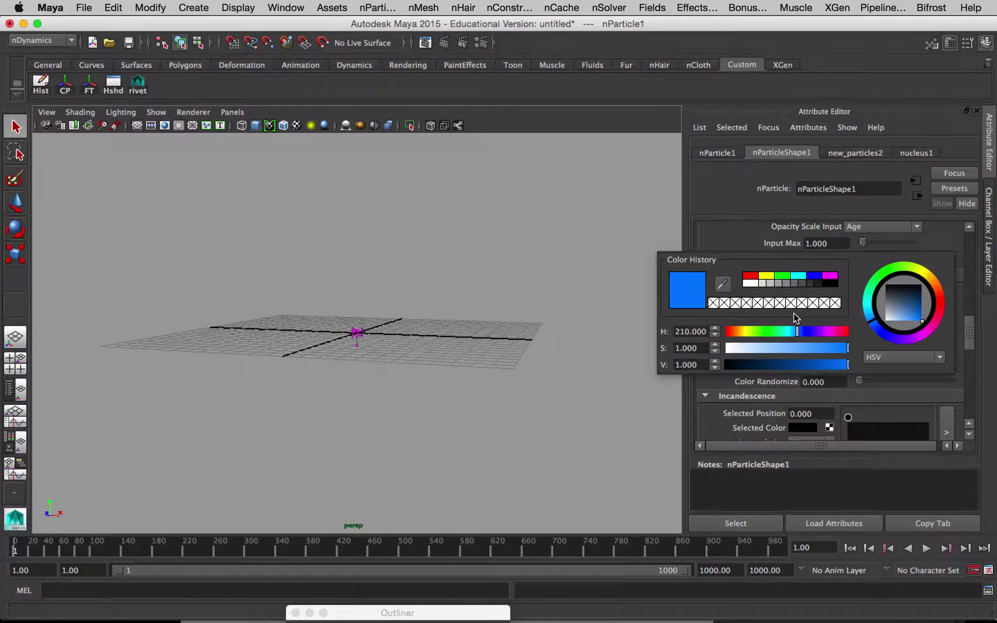
left_click(749, 275)
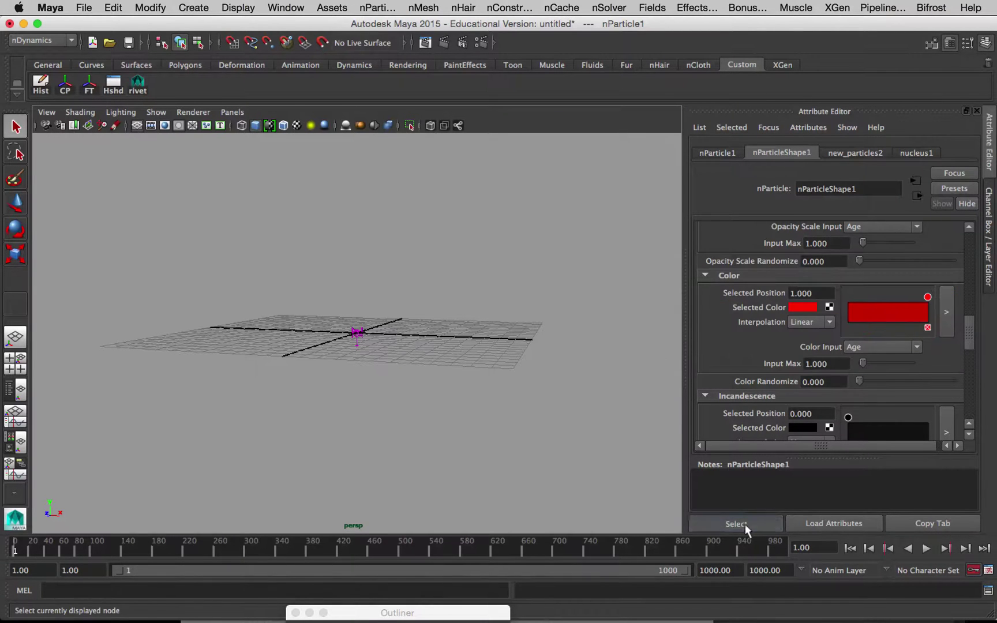
left_click(745, 524)
Play to frame 181 to check the red particles, then reselect nParticle1.
left_click(924, 548)
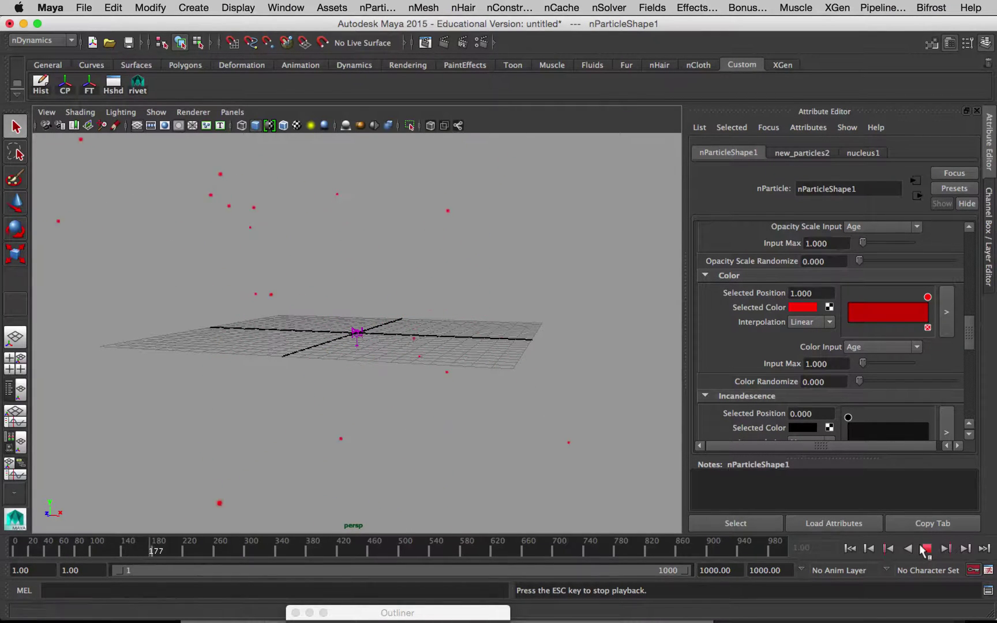
left_click(923, 549)
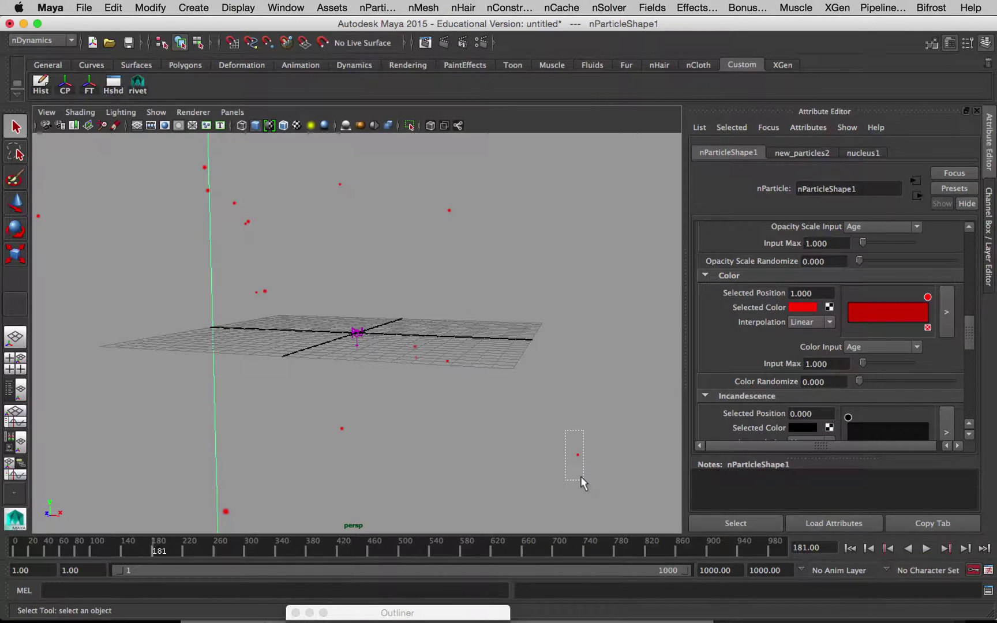
left_click_drag(581, 482, 581, 483)
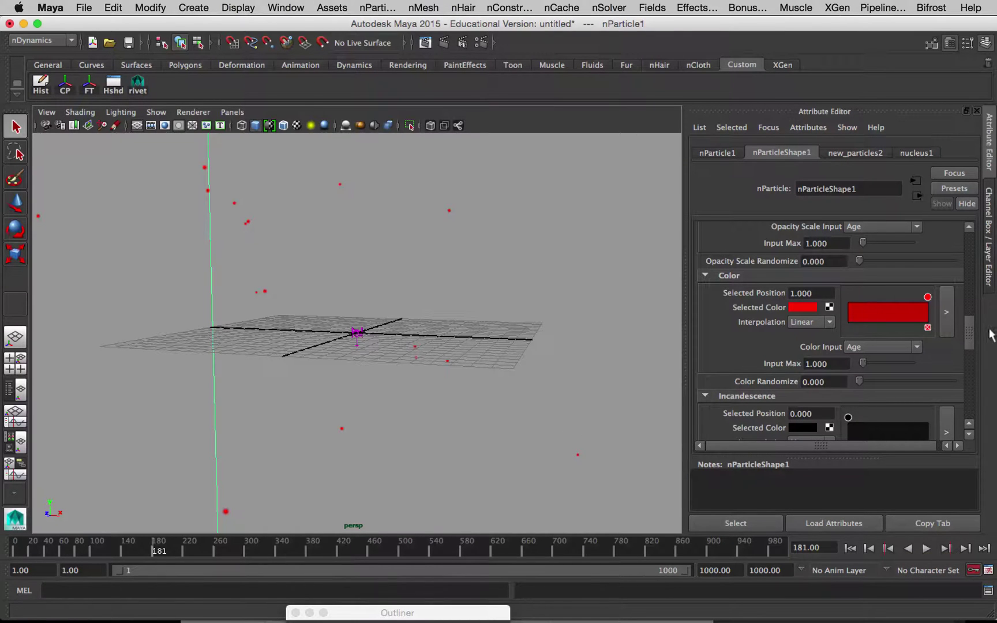
left_click_drag(963, 334, 967, 387)
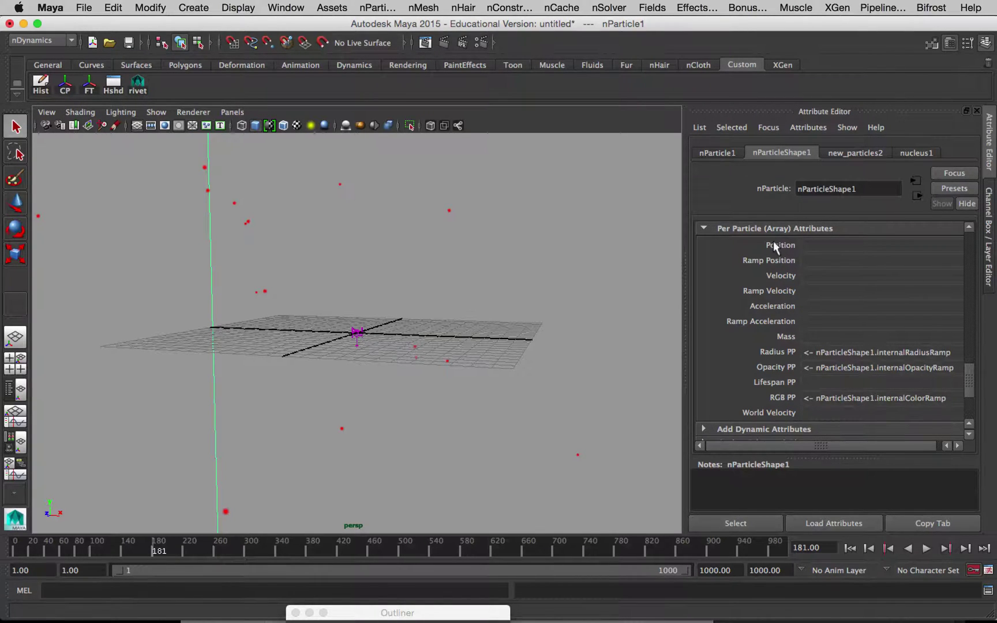
Bring up the expression options on the Velocity per-particle attribute.
left_click(834, 247)
left_click(836, 257)
left_click(838, 274)
right_click(818, 243)
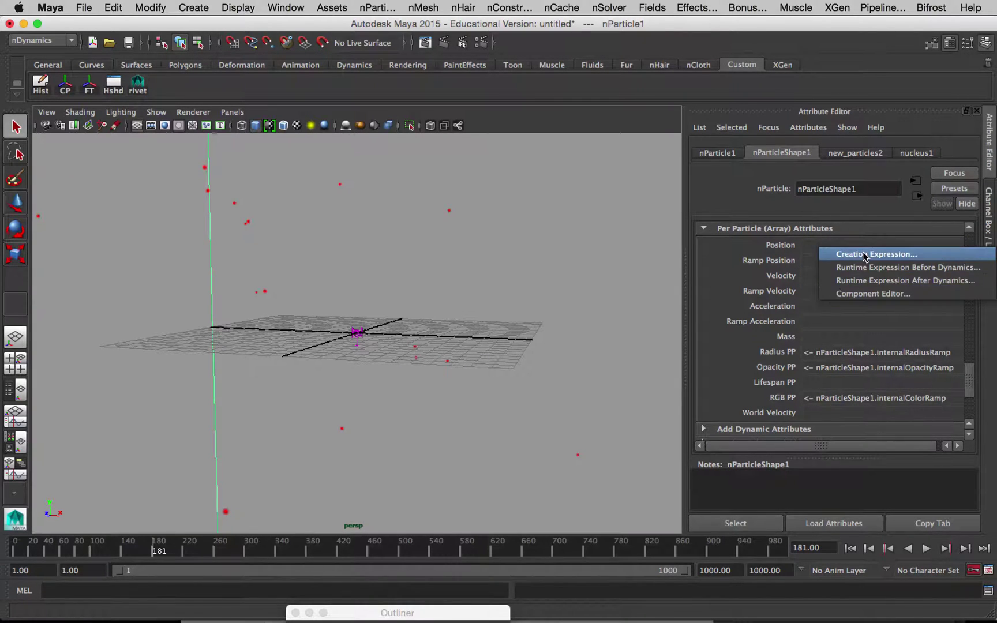
left_click(800, 245)
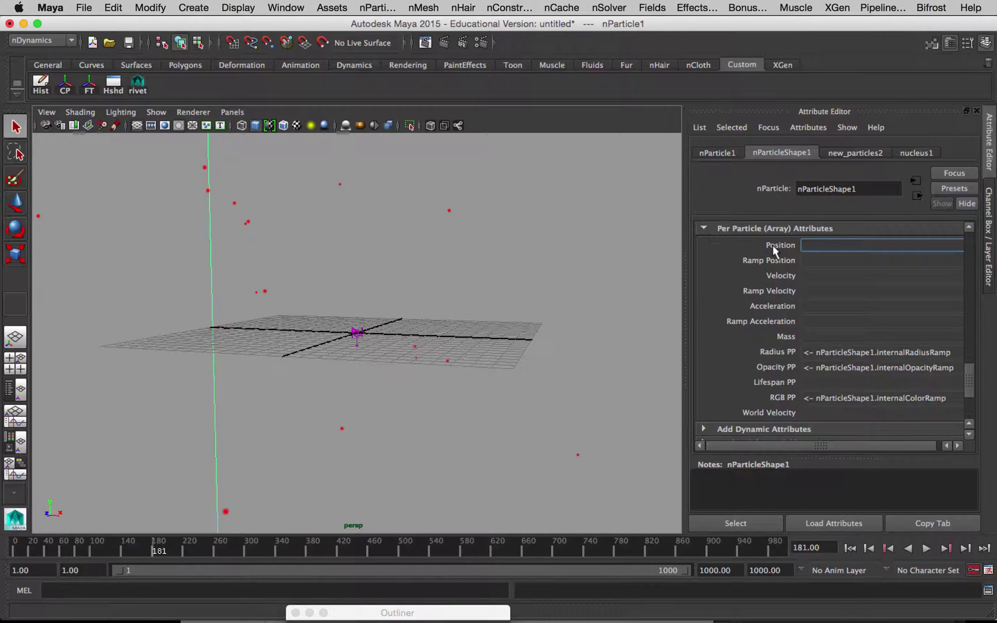
right_click(830, 275)
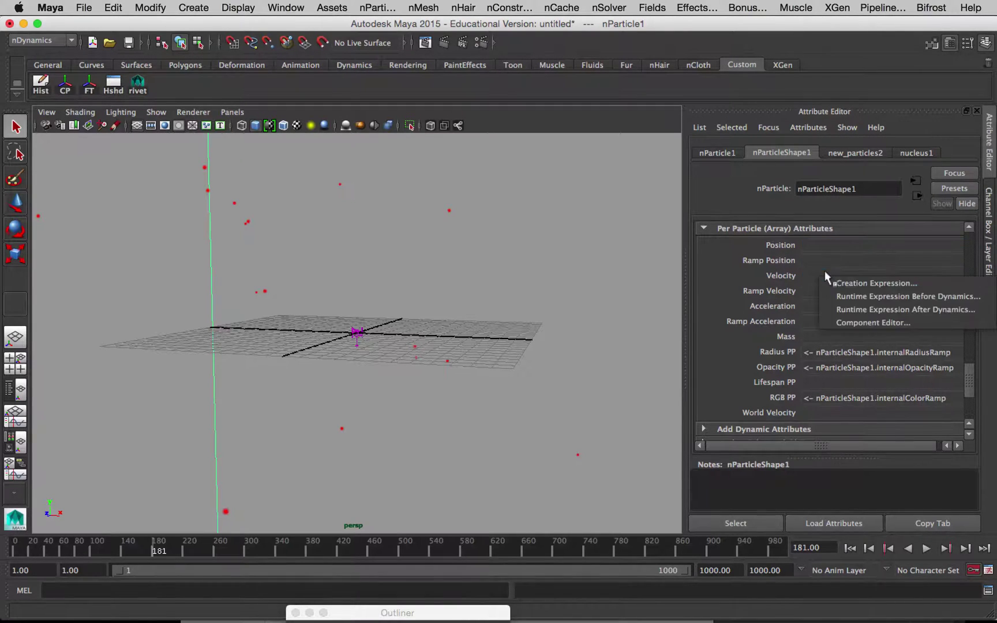
Start a velocity creation expression, reposition the Expression Editor, and pick worldVelocity.
left_click(833, 279)
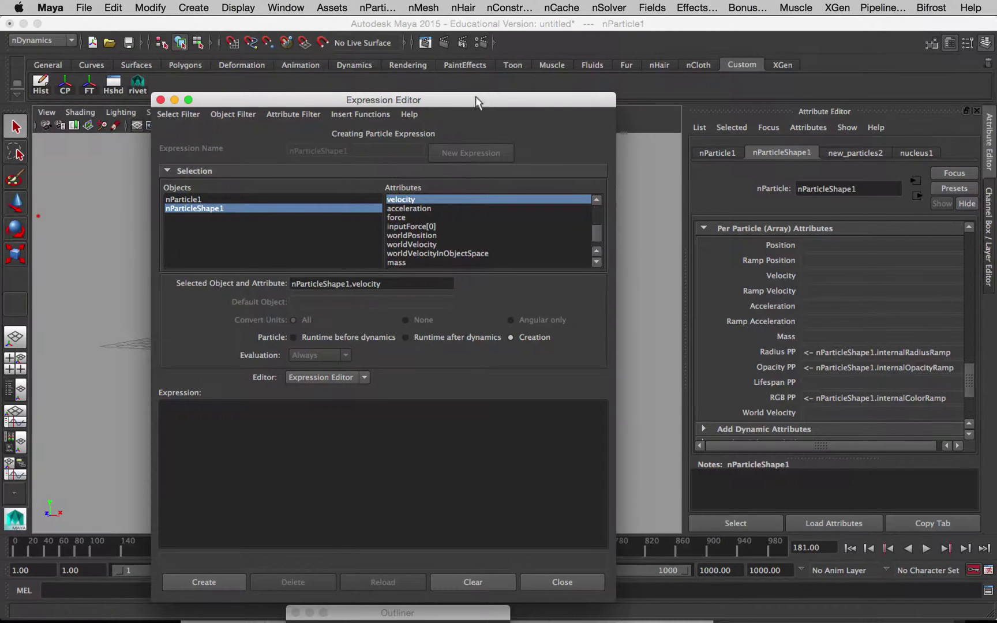
left_click_drag(479, 101, 554, 33)
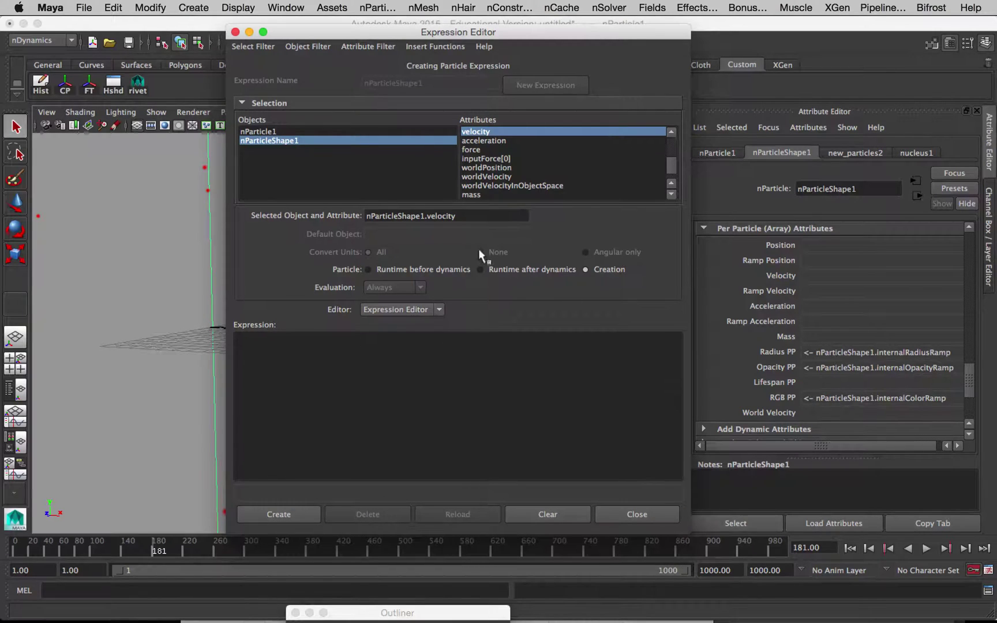
left_click_drag(457, 216, 341, 229)
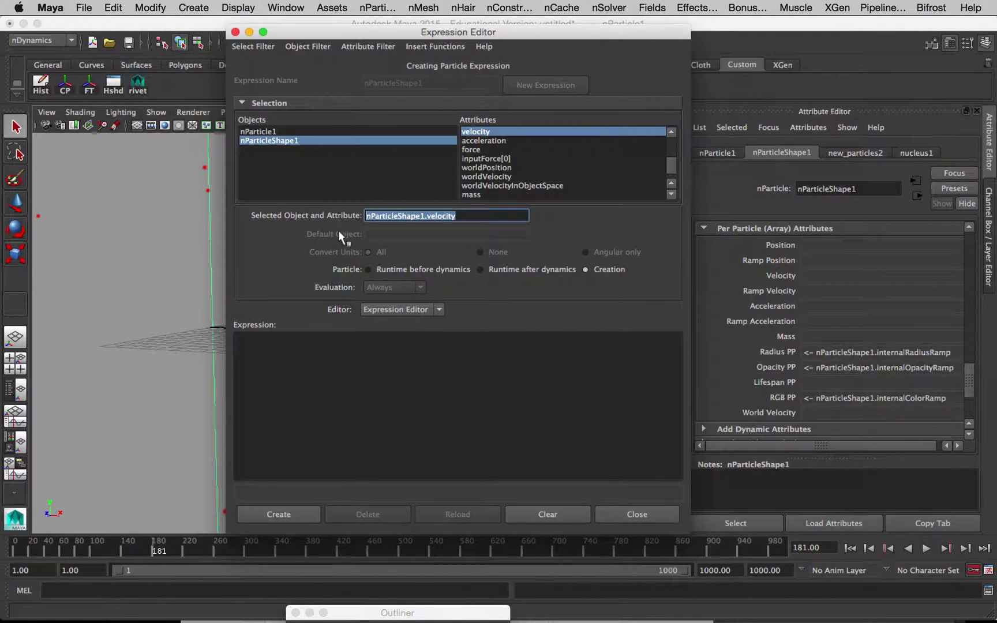
left_click(543, 168)
scroll(542, 166, "down", 10)
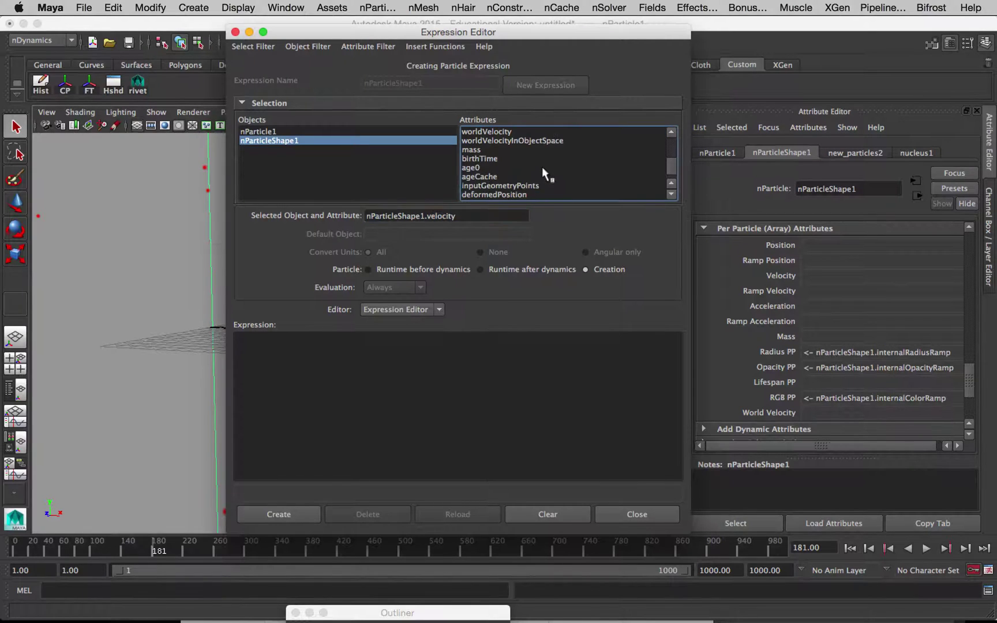
scroll(542, 171, "up", 10)
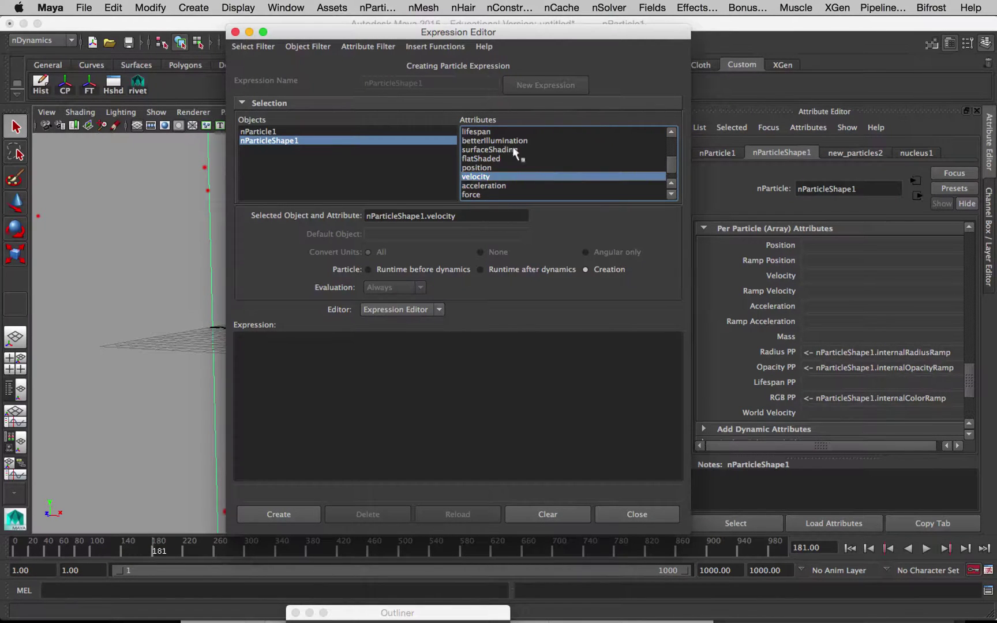
left_click(500, 136)
left_click(510, 185)
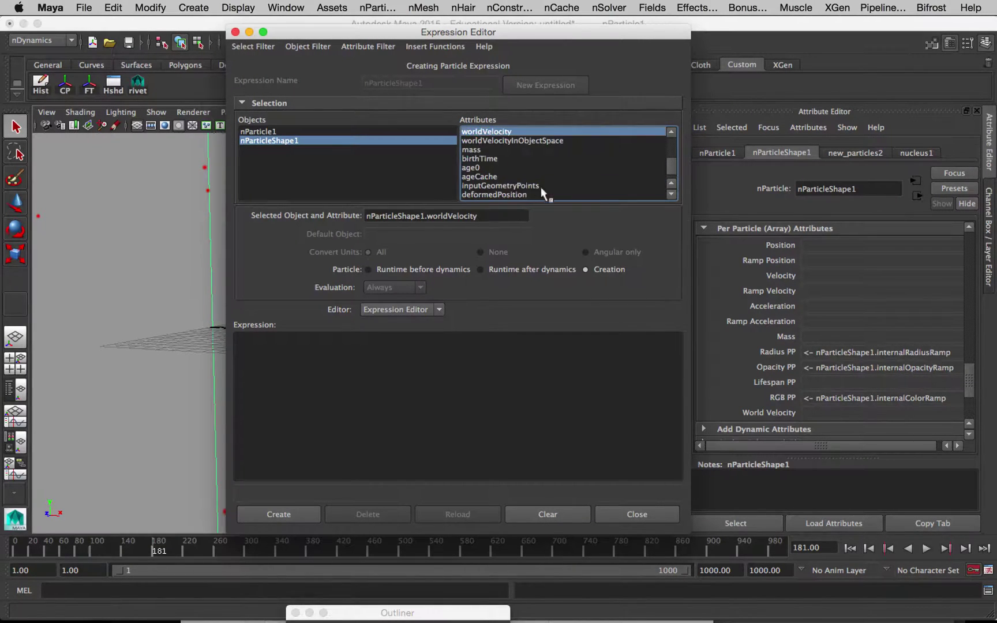
Create the expression 'vector $pos = position;', then switch to the TextEdit script notes.
left_click(418, 367)
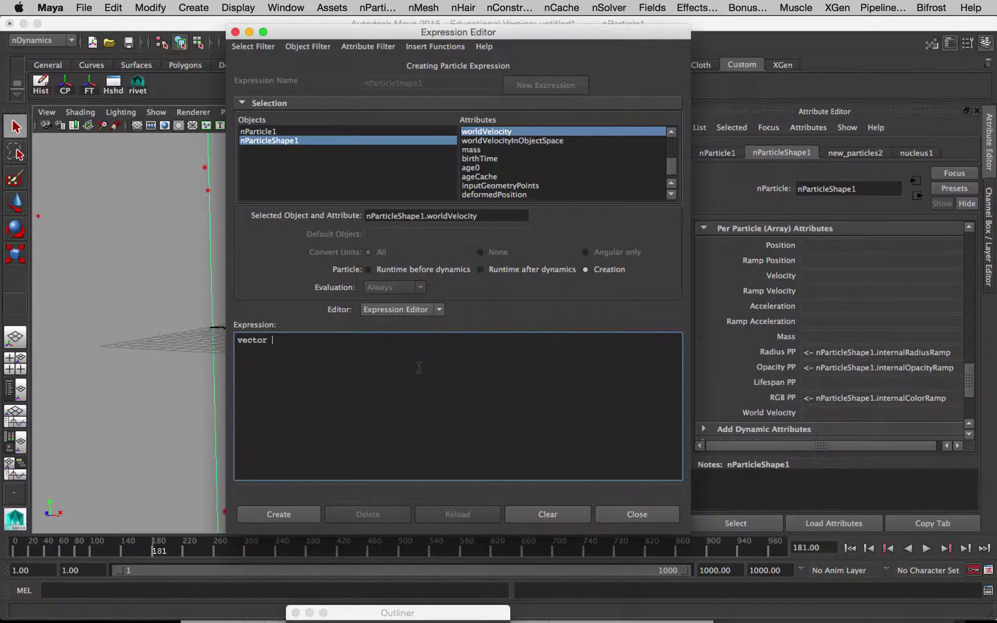
type("os = position;")
left_click(306, 514)
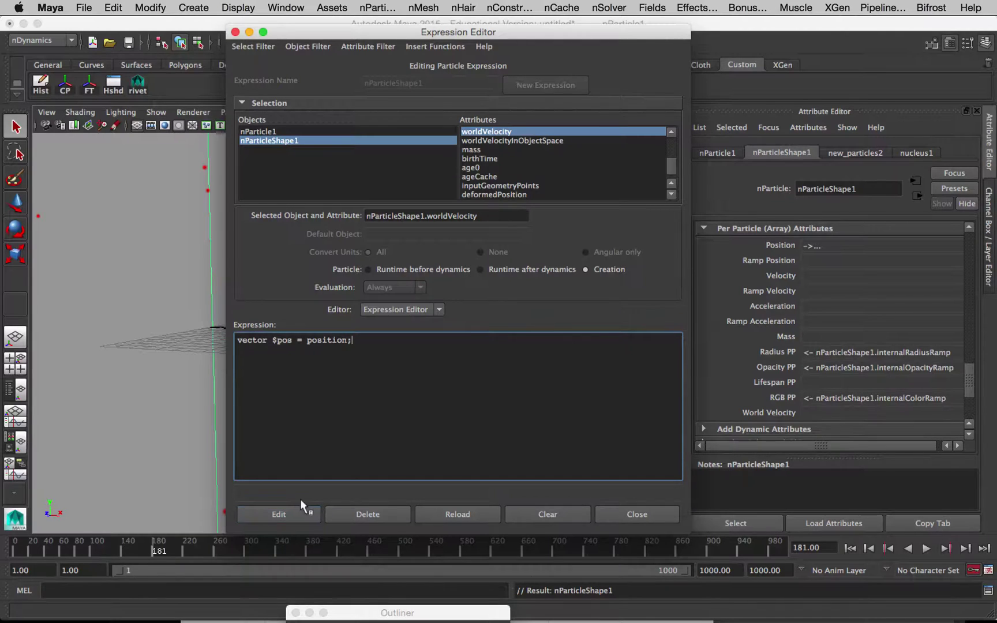
key("super+Tab")
left_click(271, 338)
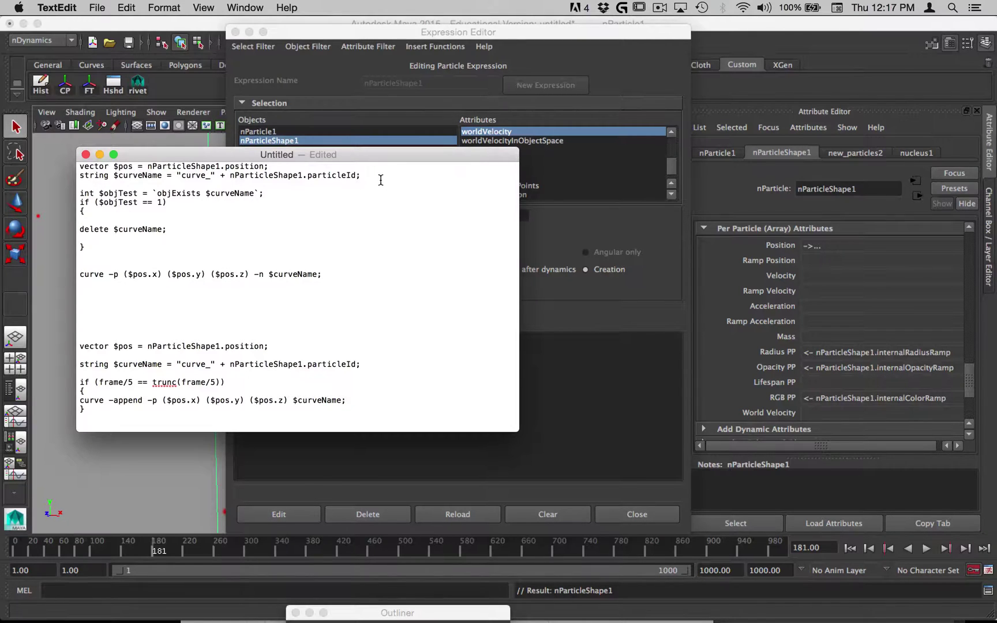
Copy the 'string $curveName = "curve_" + nParticleShape1.particleId;' line into Maya's expression as line 2.
left_click_drag(368, 175, 74, 179)
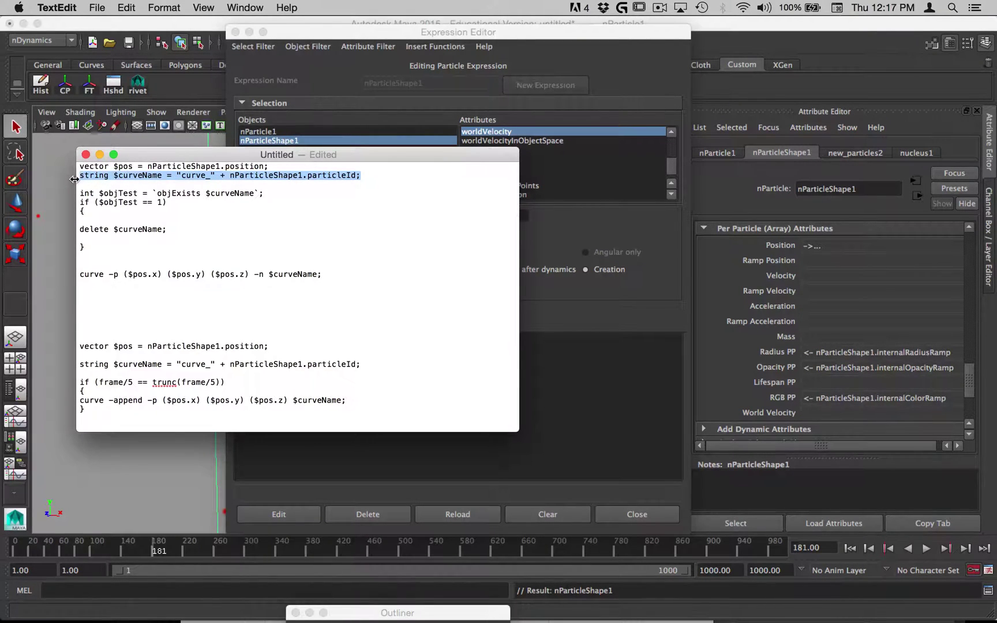
key("super+c")
left_click(559, 394)
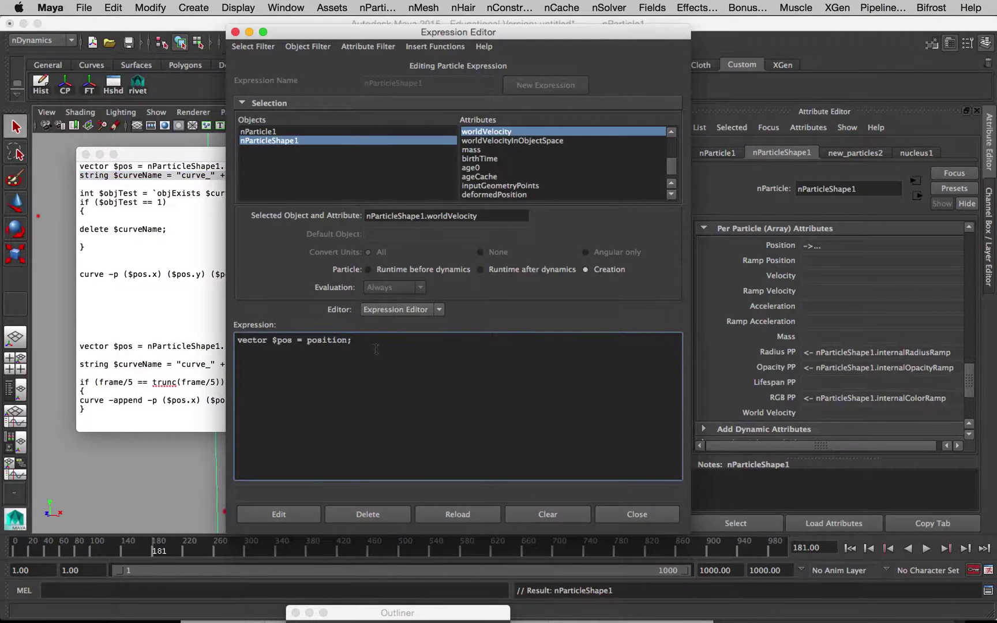
key("Return")
key("super+v")
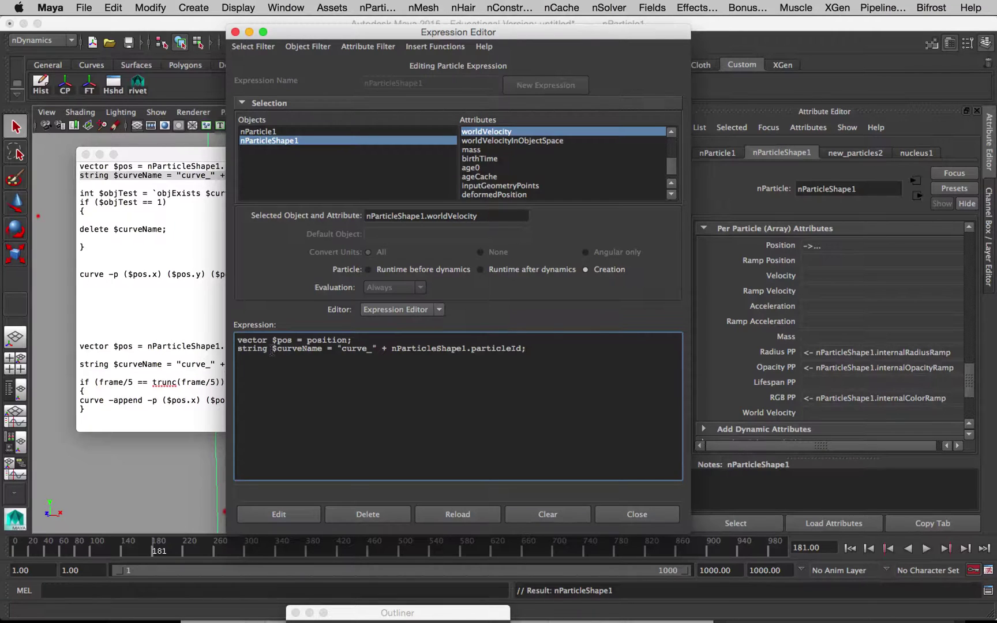
Point out the string type keyword and the $curveName variable in the pasted line.
left_click_drag(273, 349, 230, 347)
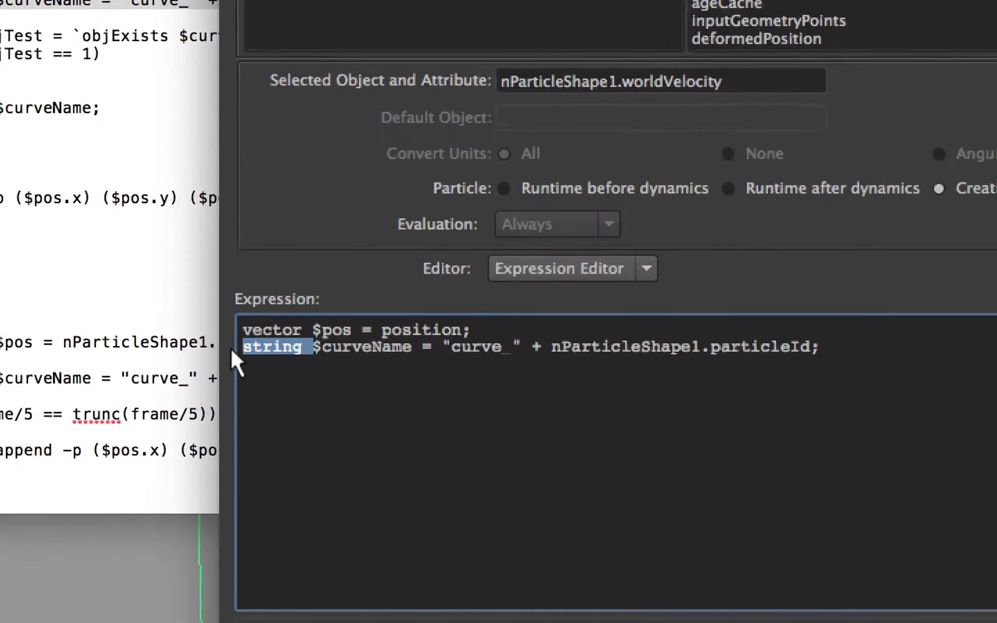
left_click(323, 370)
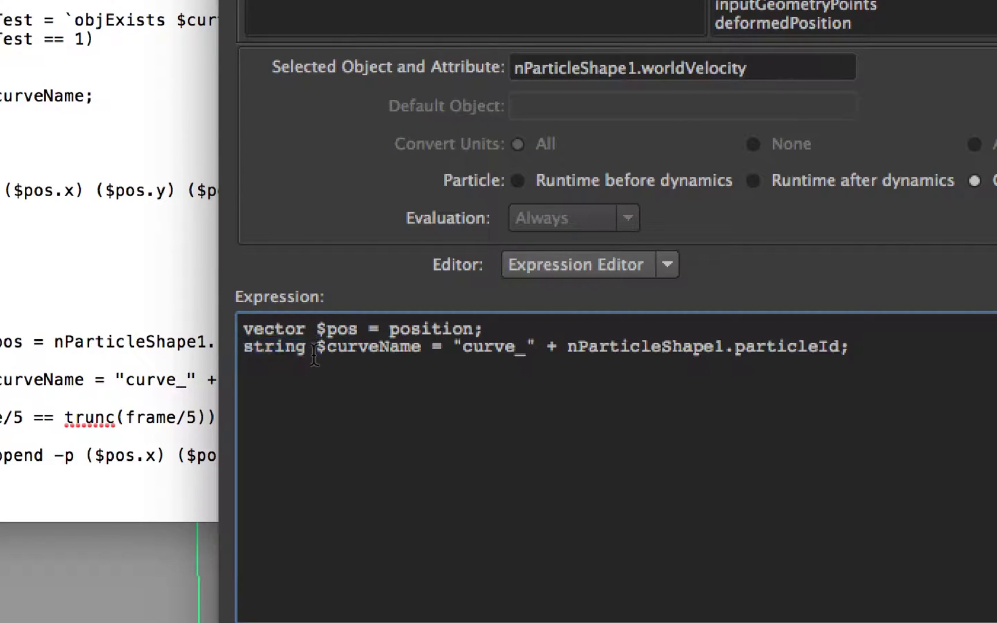
left_click_drag(307, 347, 237, 346)
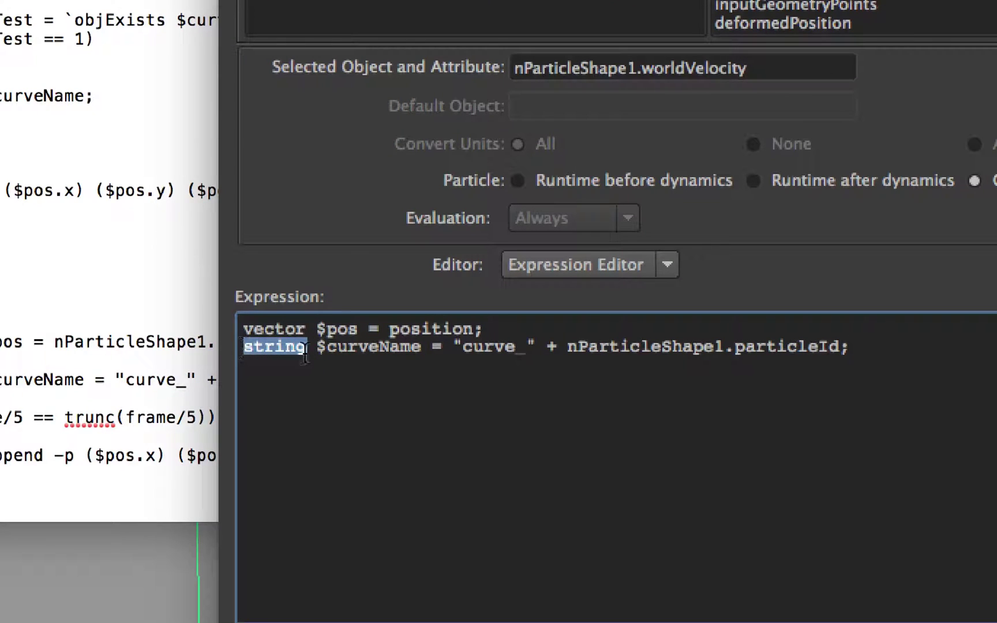
left_click_drag(316, 346, 836, 375)
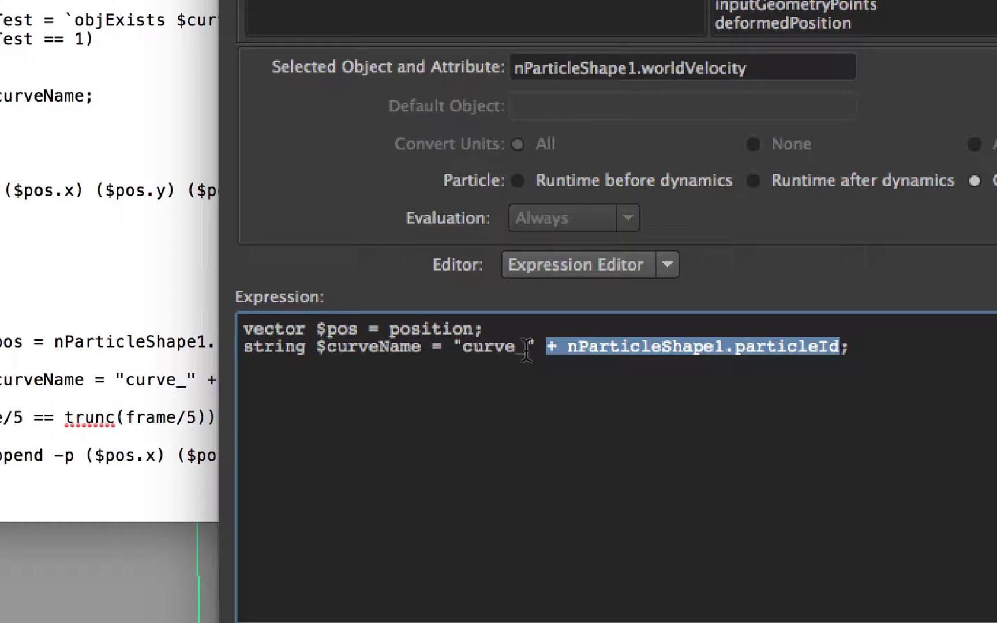
left_click(621, 411)
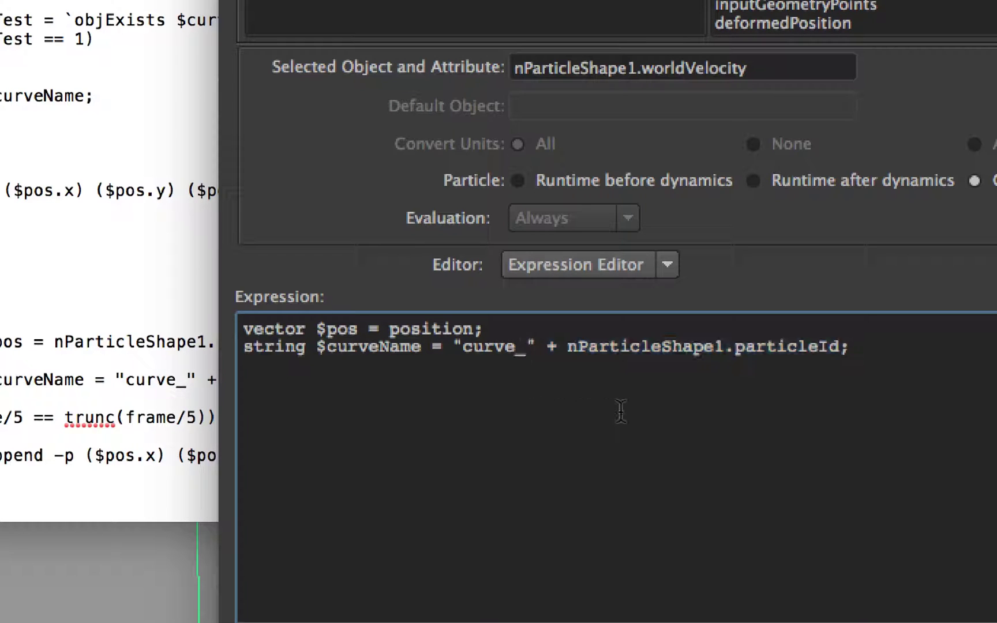
left_click(175, 156)
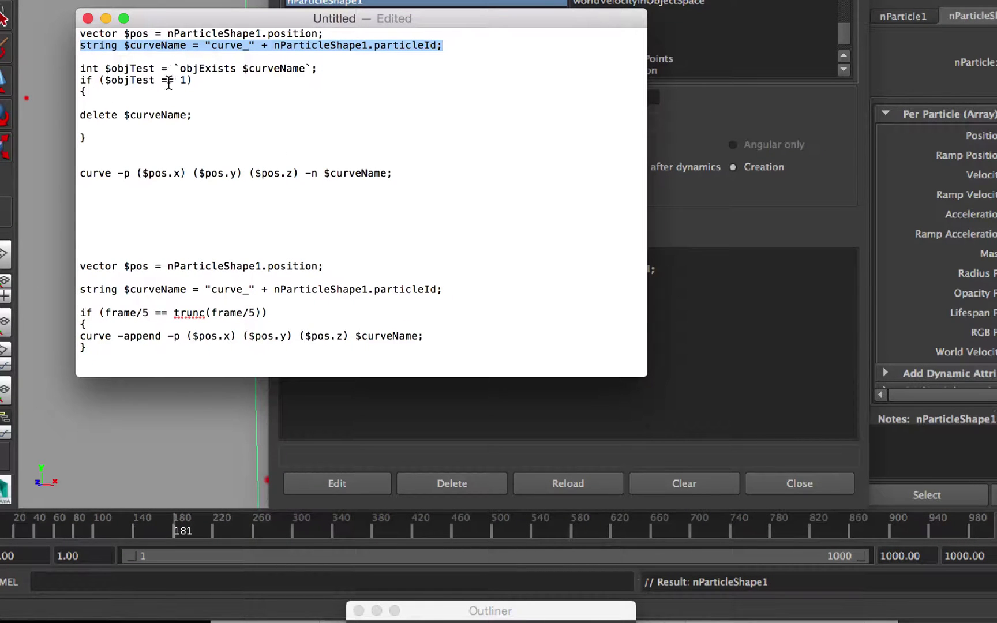
Paste the 'curve -p ($pos.x) ($pos.y) ($pos.z) -n $curveName;' line as the expression's third line.
left_click_drag(394, 175, 84, 169)
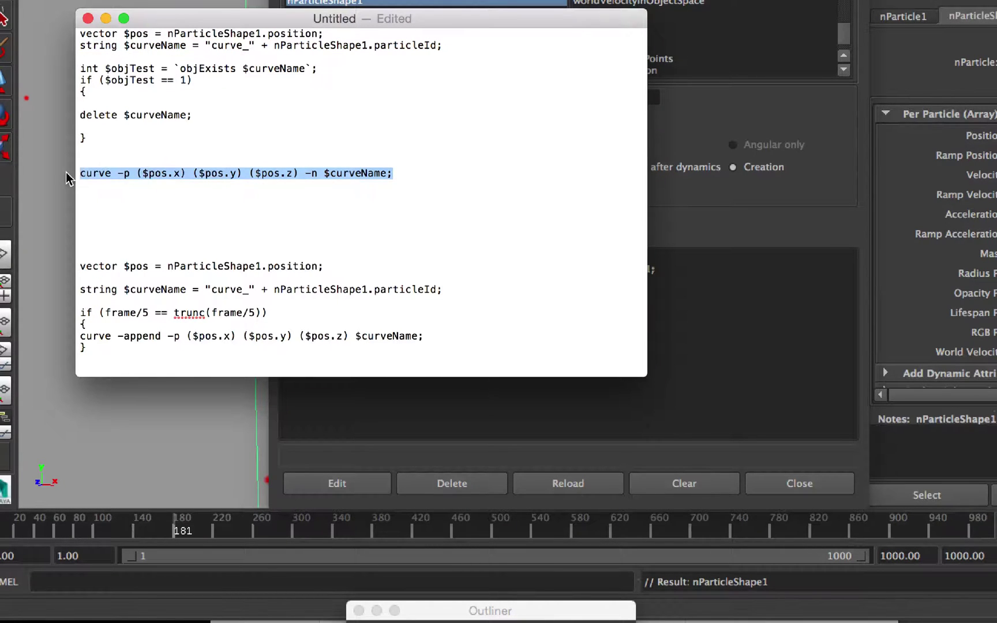
left_click(665, 299)
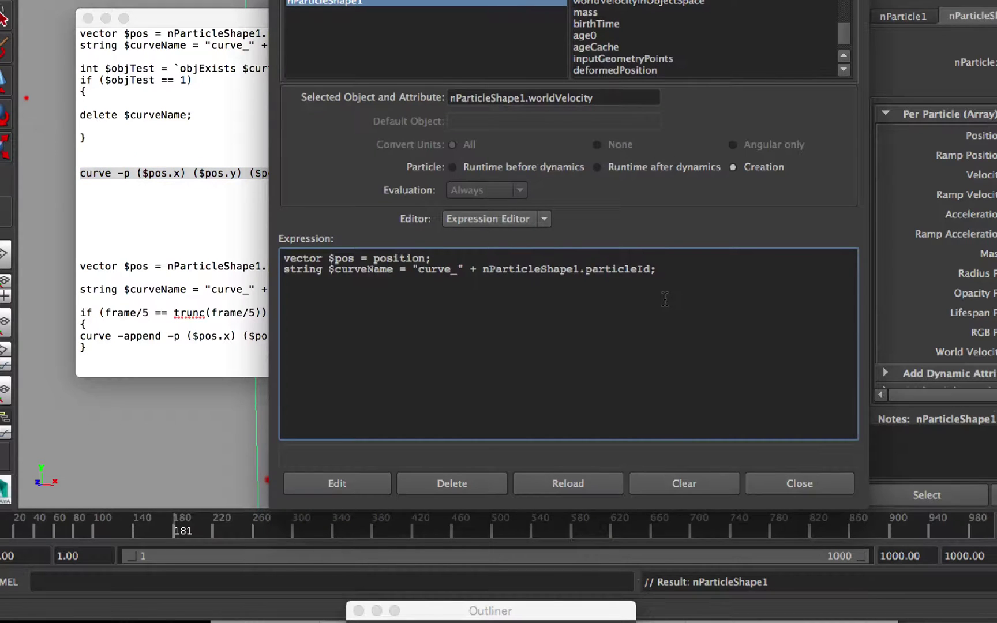
key("super+v")
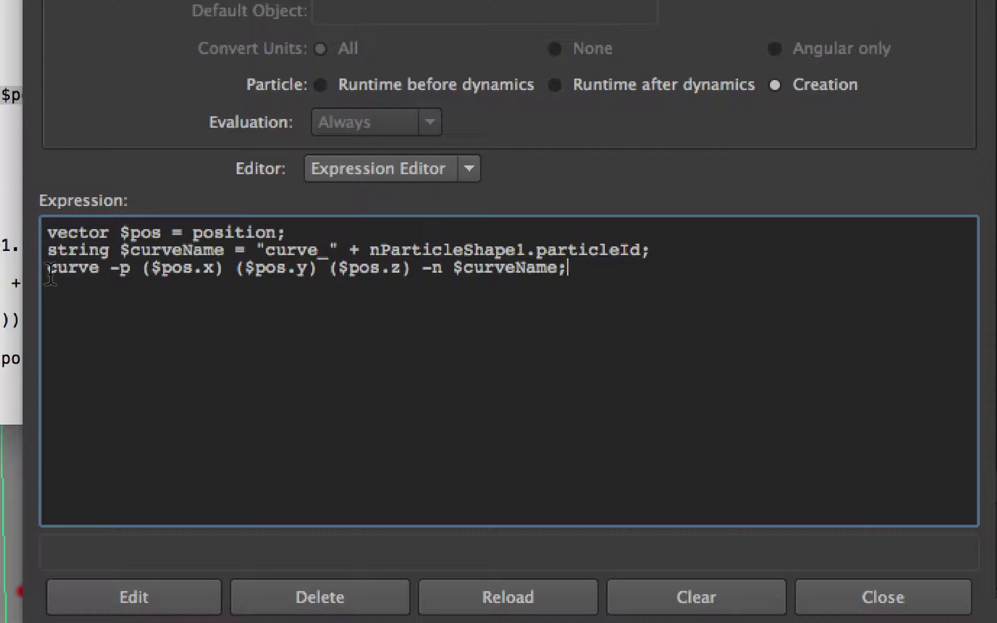
Explain the curve command, its -p point flag and the three position coordinates.
left_click_drag(47, 271, 130, 272)
left_click(132, 269)
left_click_drag(142, 270, 402, 272)
left_click(119, 276)
left_click_drag(109, 269, 131, 269)
left_click(149, 278)
left_click(163, 272, "shift")
left_click(152, 272)
Relate line 3's coordinates to $pos on line 1 and explain the -n $curveName naming flag.
left_click_drag(193, 232, 278, 232)
left_click_drag(120, 232, 163, 232)
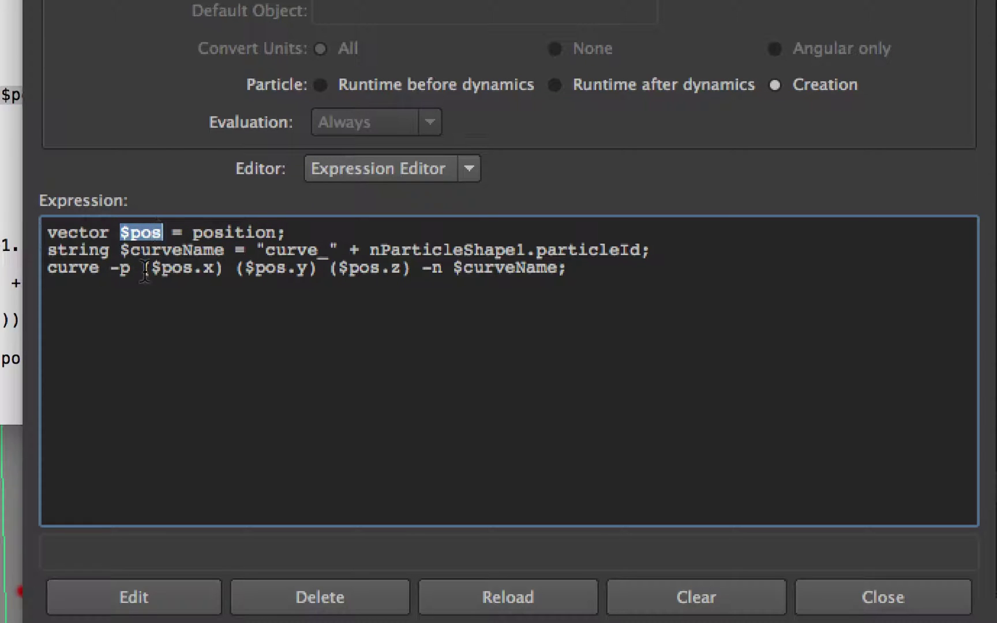
left_click_drag(144, 268, 215, 270)
left_click(218, 277)
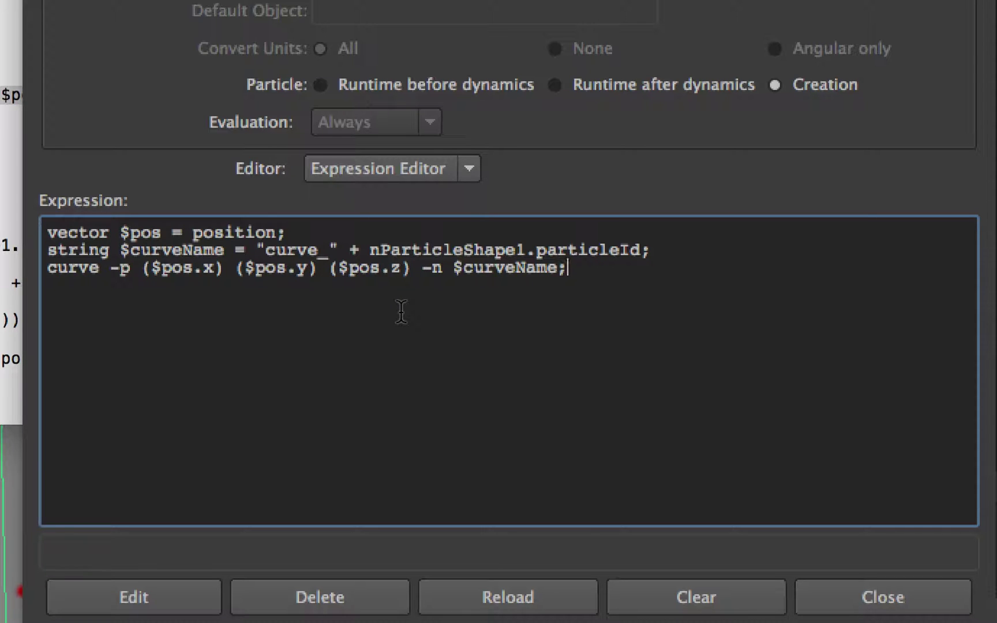
left_click_drag(422, 268, 621, 263)
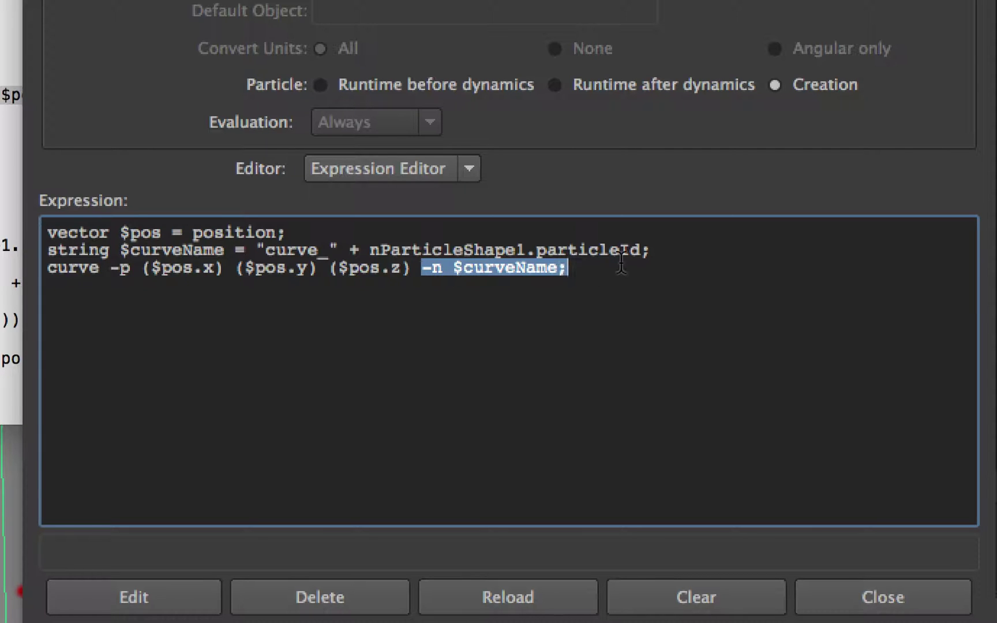
left_click_drag(453, 270, 564, 269)
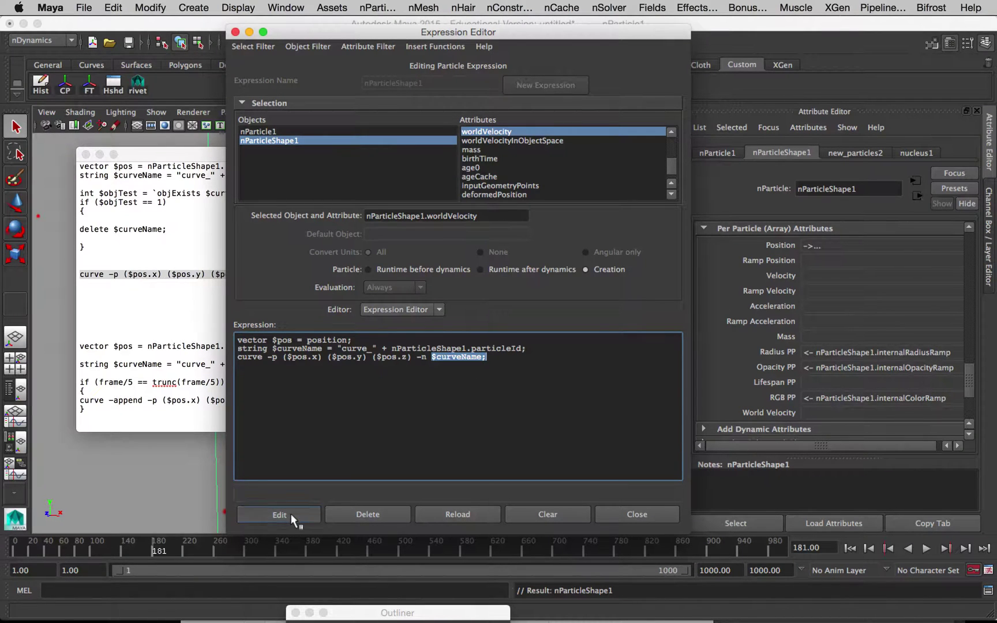
Apply the creation expression and paste the vector $pos line into a new runtime-before-dynamics expression.
left_click(292, 516)
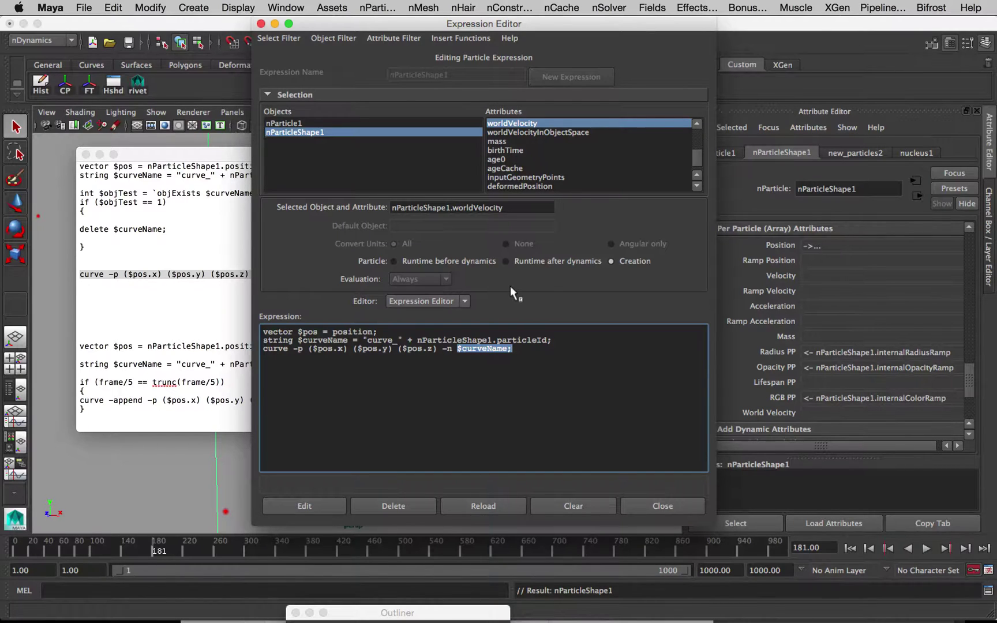
left_click(425, 263)
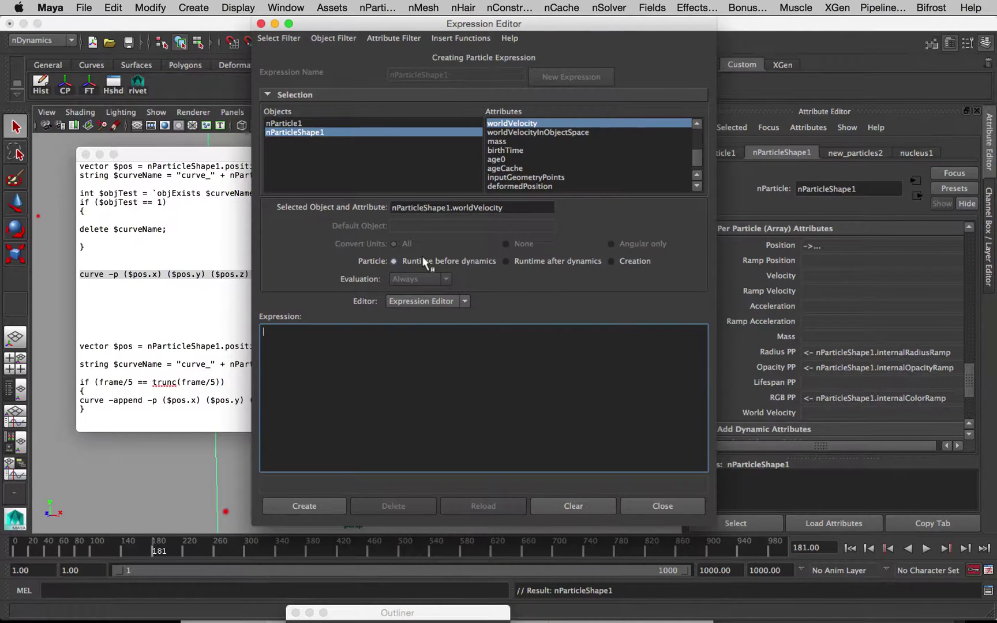
left_click(185, 343)
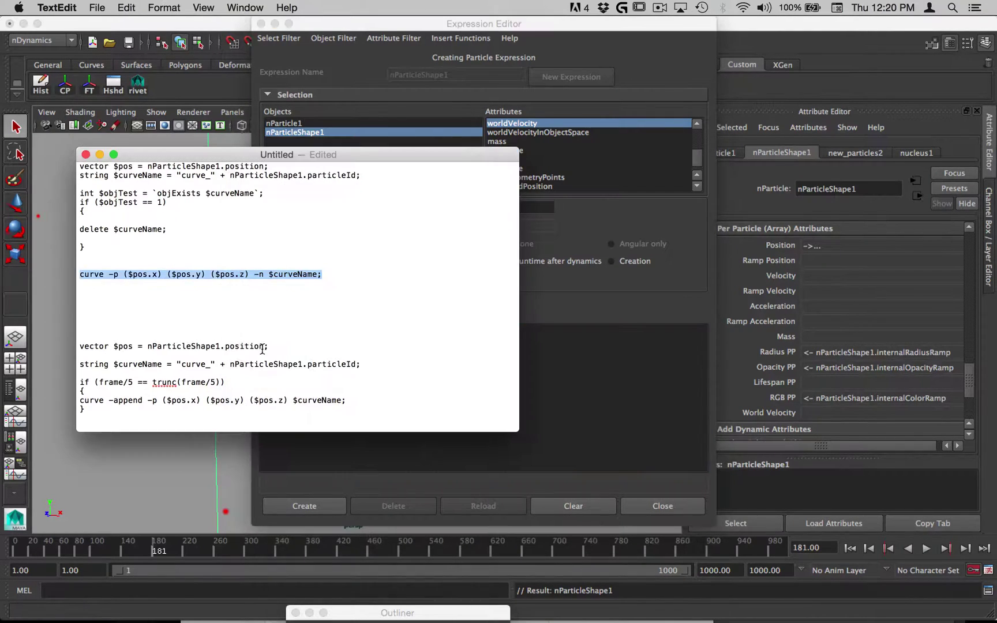
left_click_drag(279, 348, 75, 344)
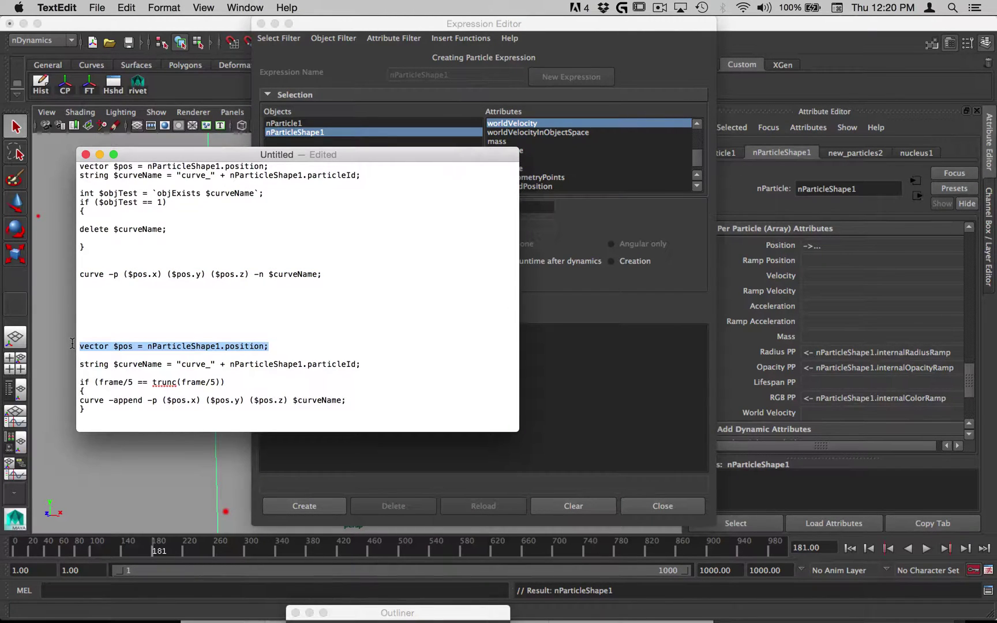
key("super+c")
left_click(514, 377)
key("super+v")
Add the $curveName line to the runtime expression and point out the curve -append command.
left_click(168, 372)
left_click_drag(358, 365, 85, 363)
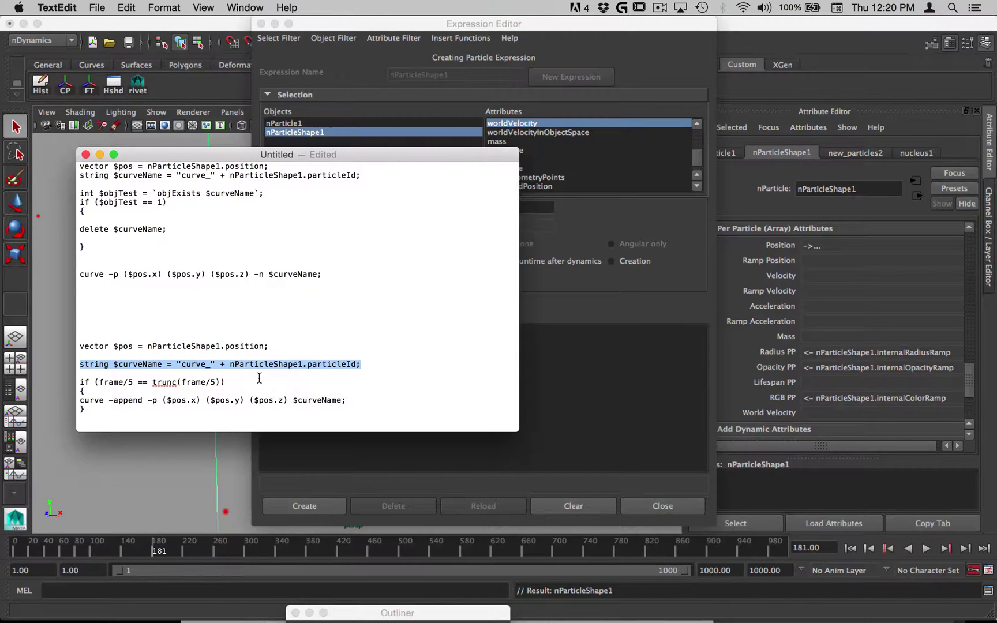
left_click(588, 386)
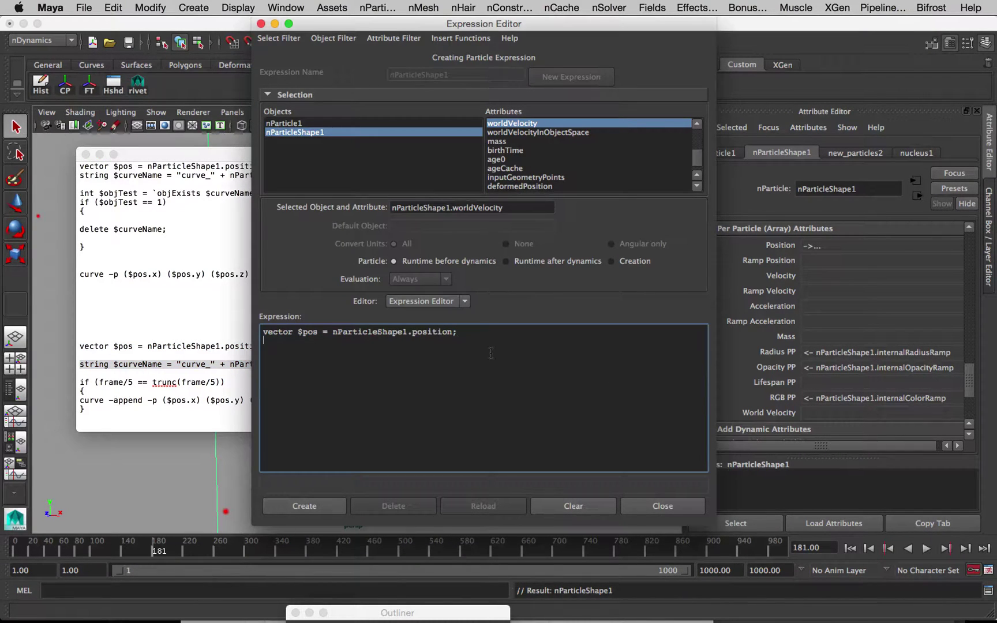
key("super+v")
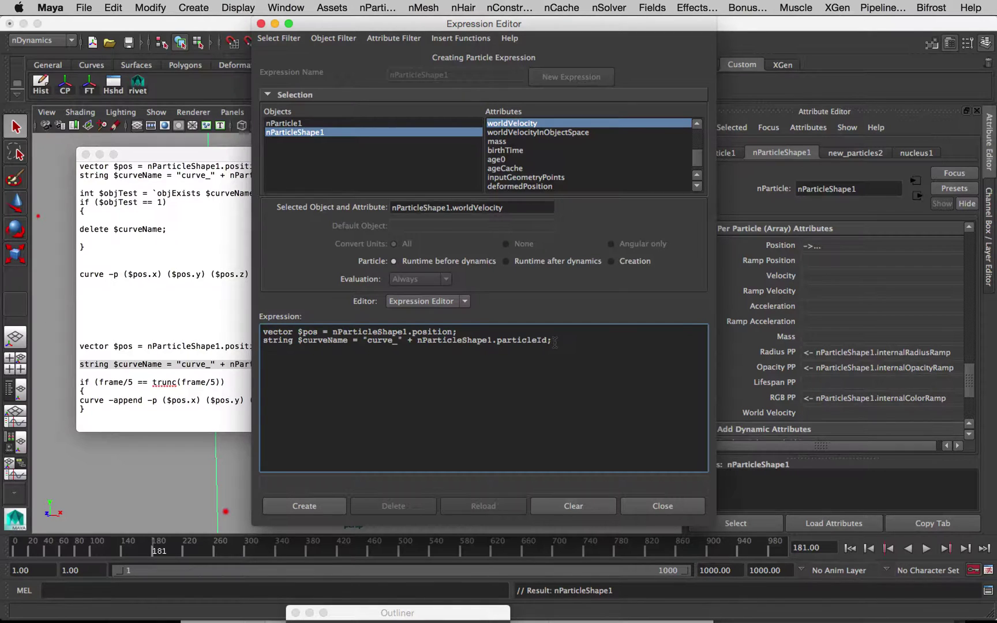
left_click(159, 332)
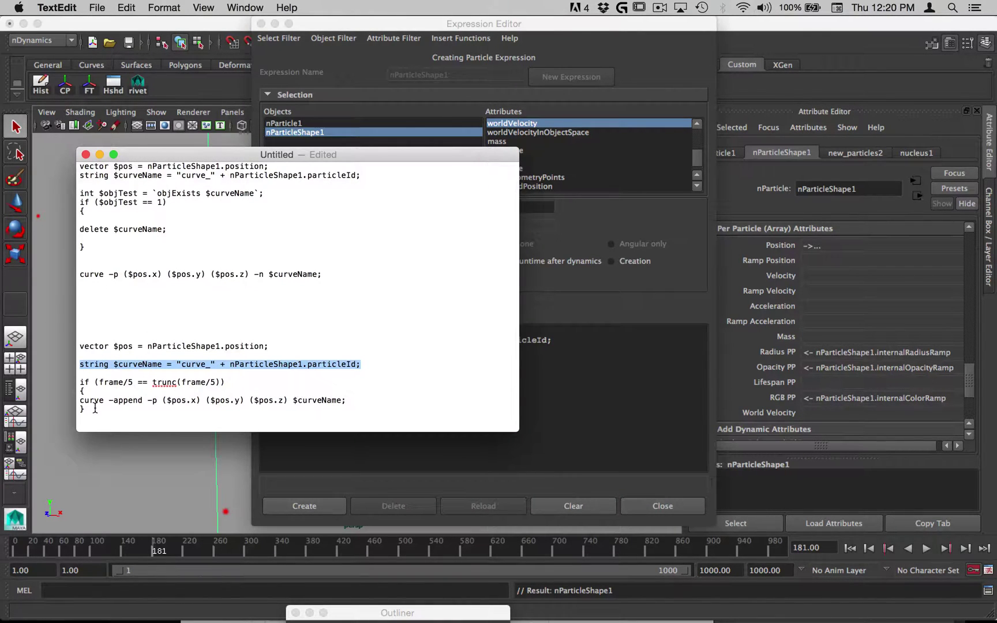
left_click_drag(79, 400, 116, 402)
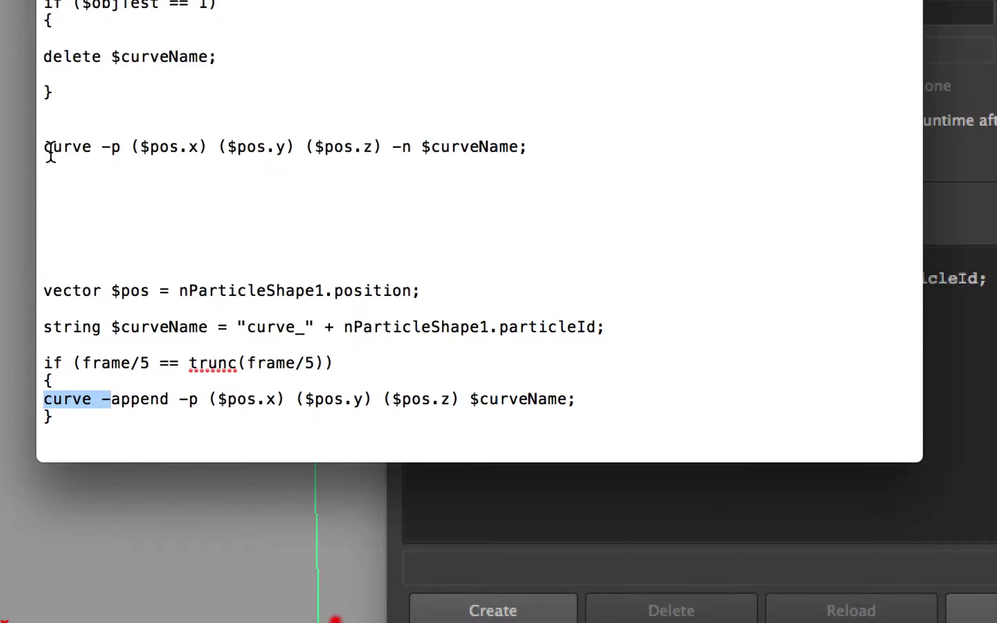
left_click_drag(45, 147, 526, 148)
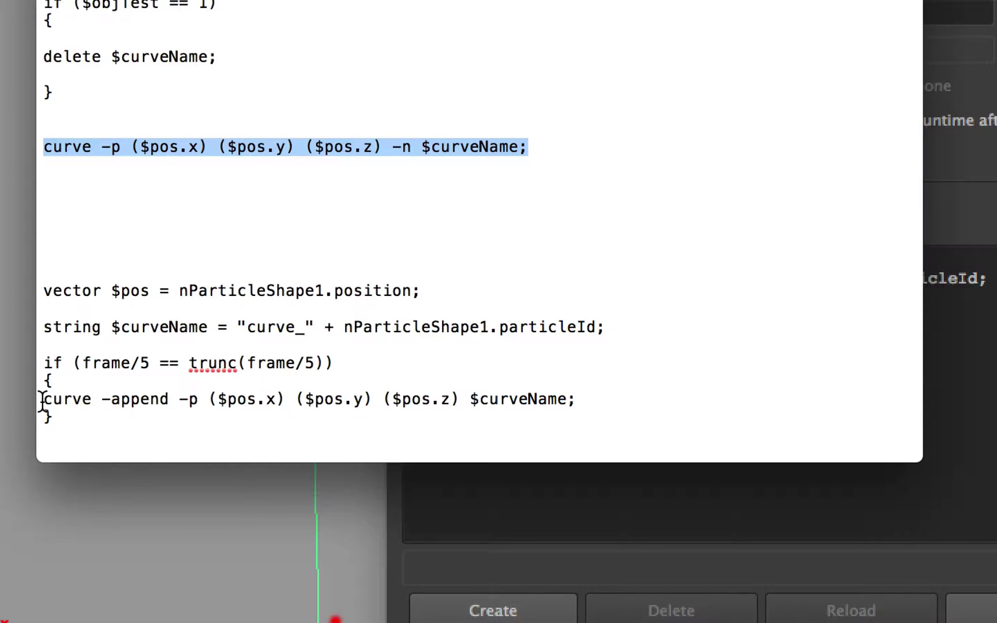
left_click_drag(41, 399, 91, 398)
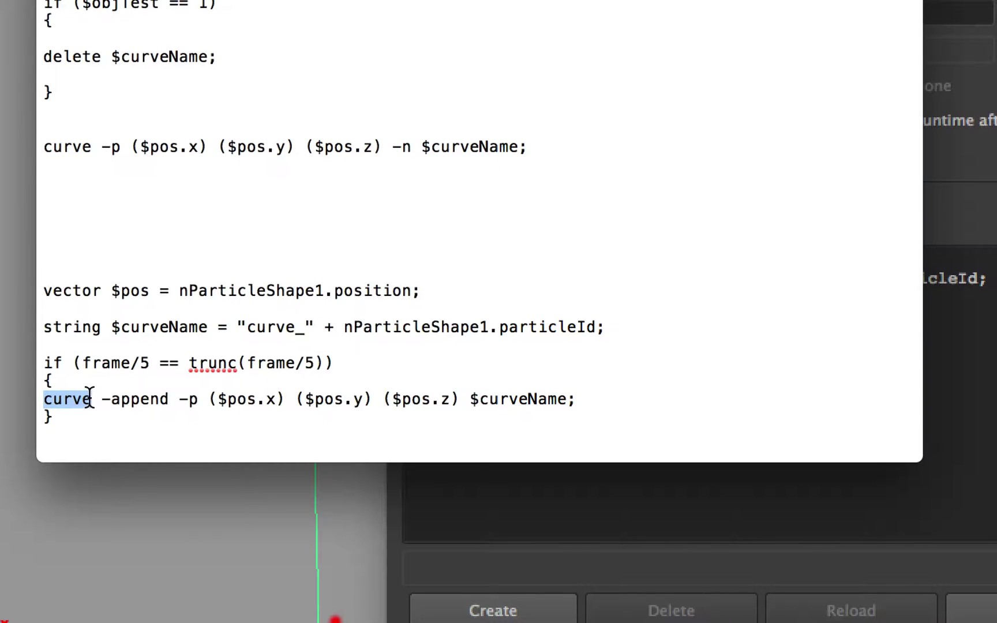
left_click_drag(179, 399, 197, 405)
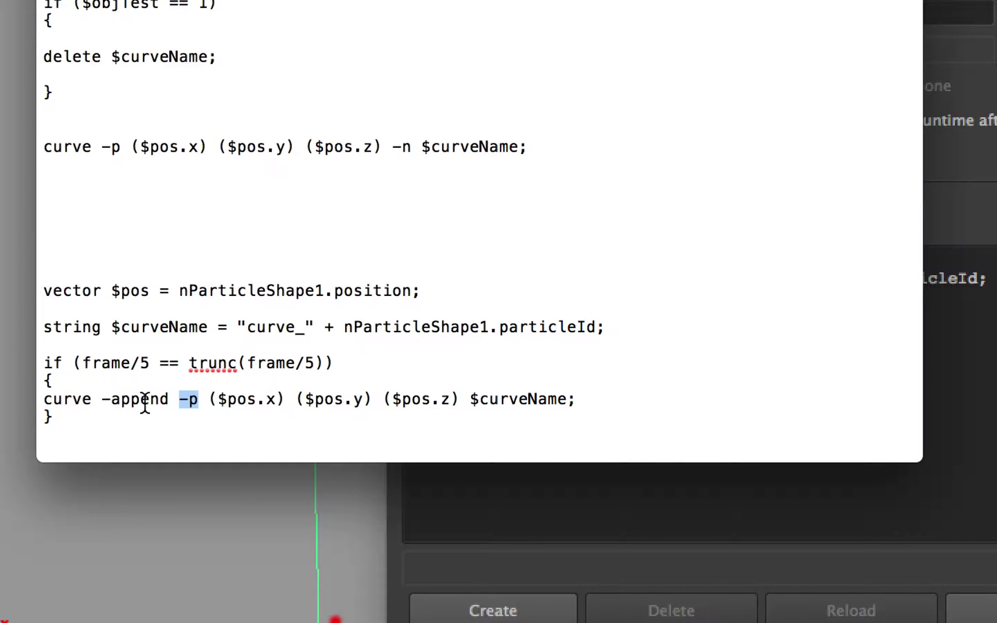
left_click_drag(103, 404, 167, 404)
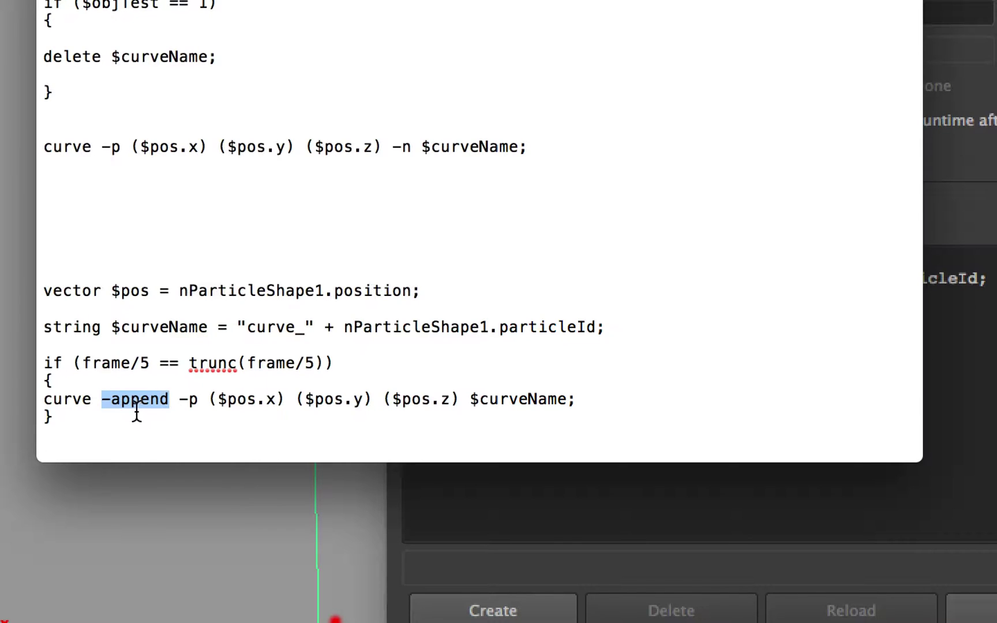
left_click(132, 404)
left_click_drag(104, 404, 456, 398)
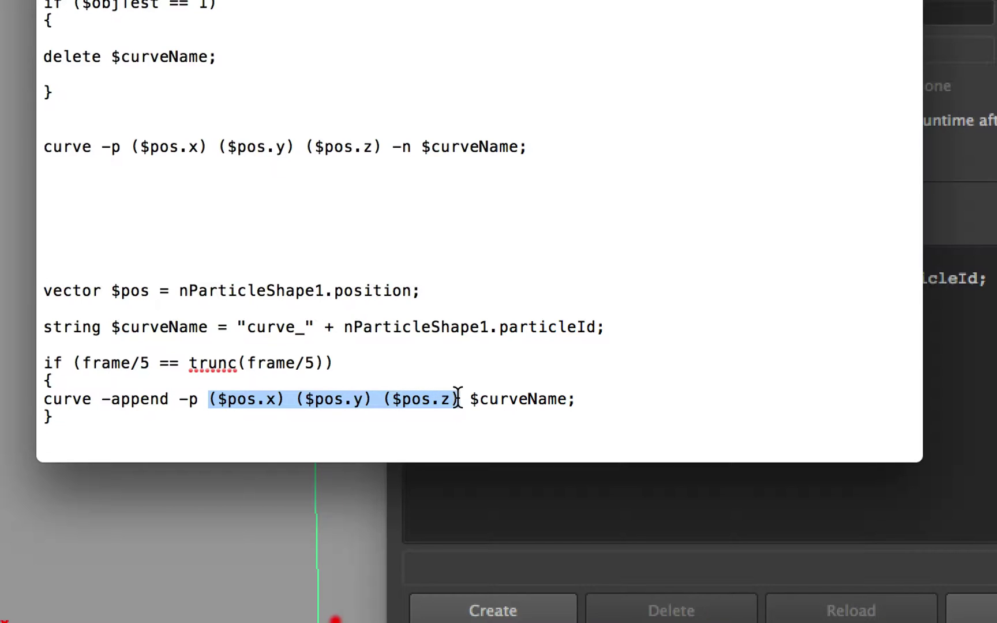
left_click_drag(458, 398, 461, 398)
left_click_drag(469, 398, 571, 399)
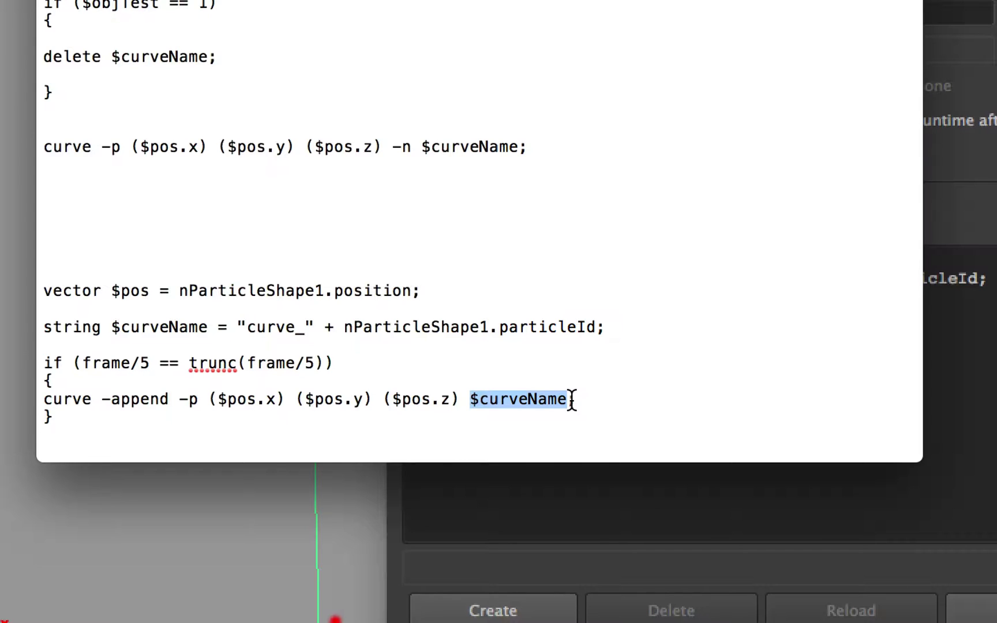
left_click_drag(528, 147, 33, 149)
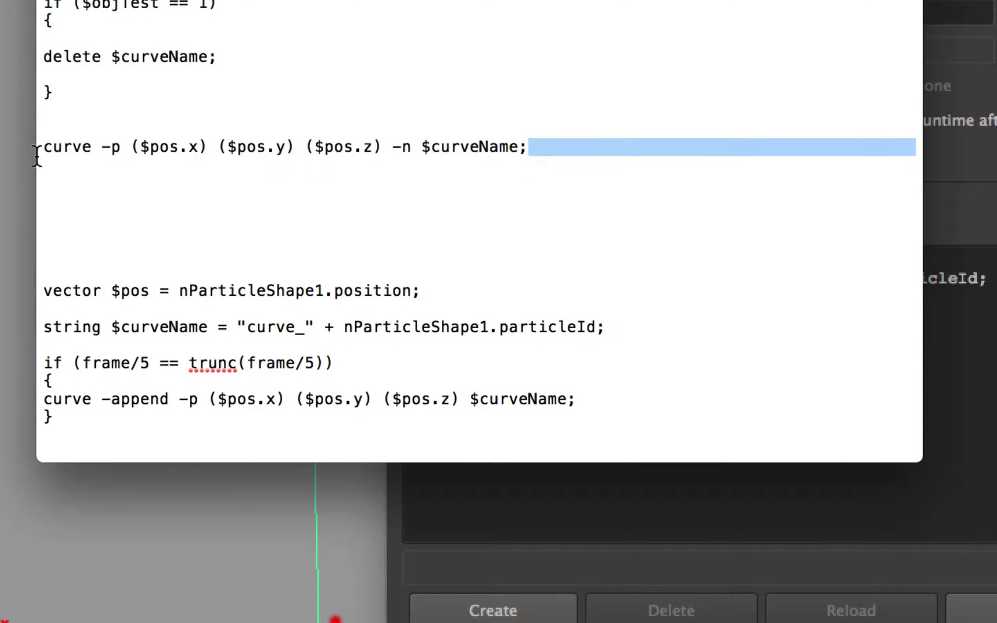
left_click(595, 402)
left_click_drag(594, 402, 5, 401)
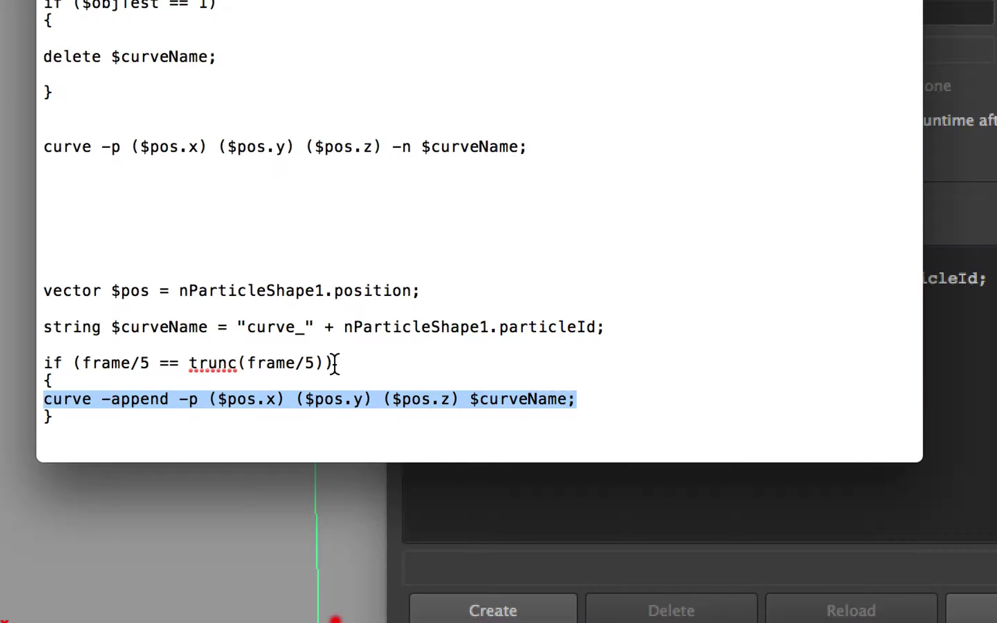
Examine the if condition's frame/5 division and trunc function in the notes.
left_click_drag(334, 362, 272, 391)
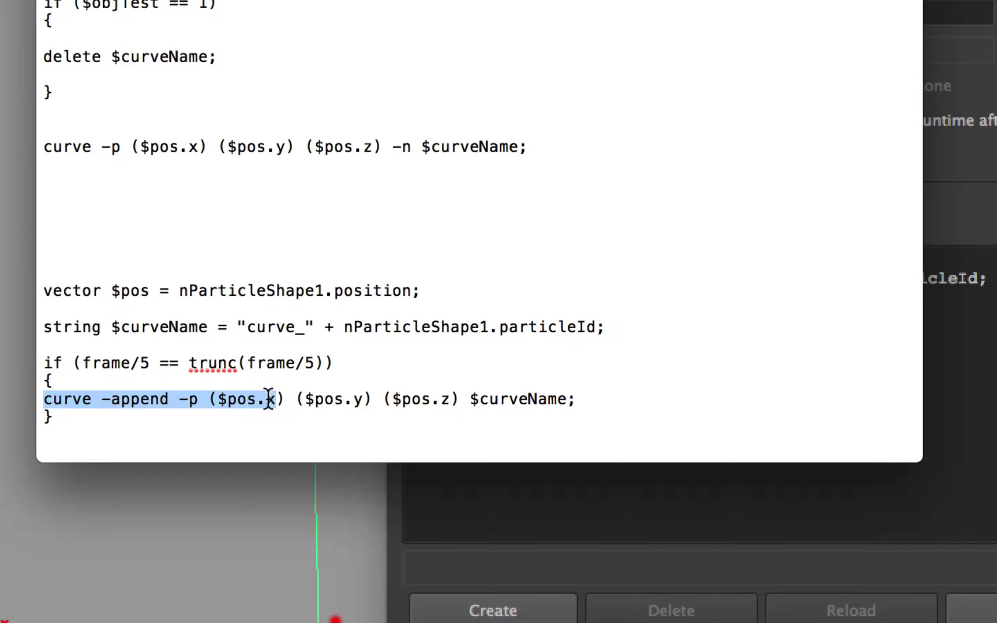
left_click(71, 364)
left_click_drag(70, 363, 179, 362)
left_click_drag(247, 362, 314, 362)
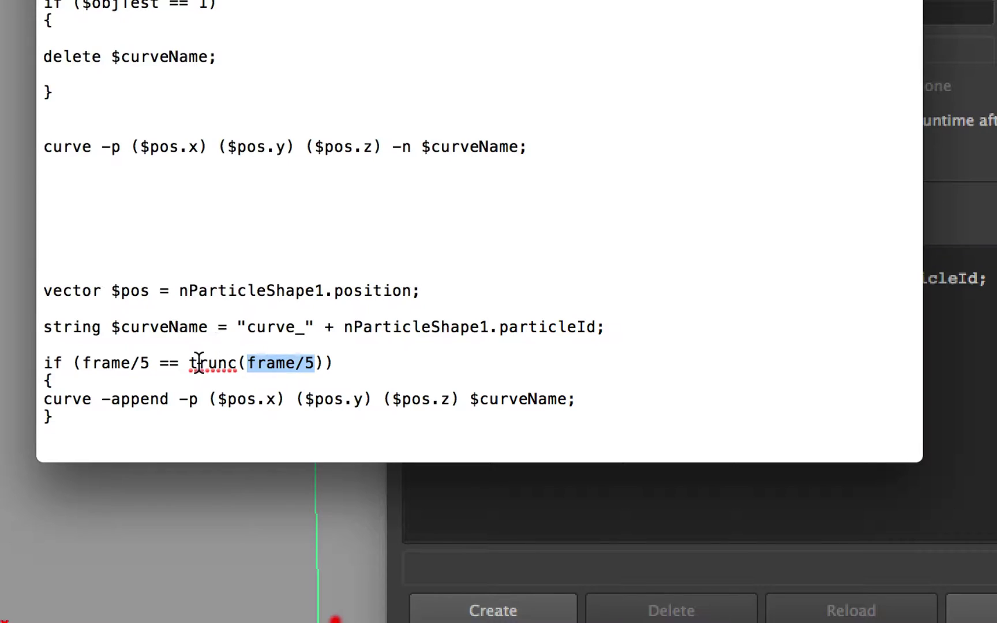
left_click_drag(182, 362, 232, 364)
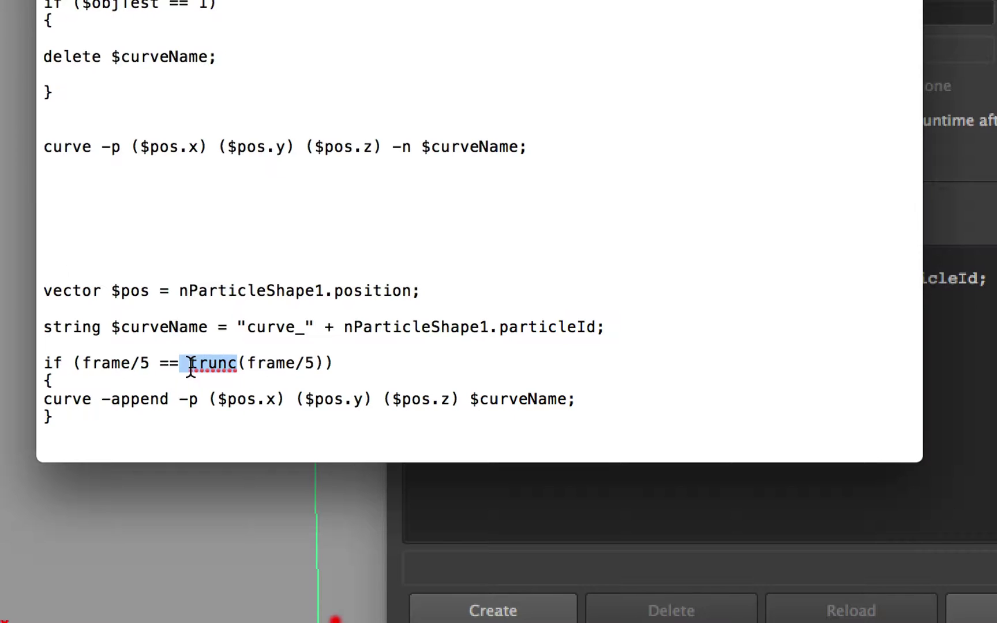
Try changing the frame/5 divisors to 10, then restore the condition's divisor to 5.
double_click(144, 363)
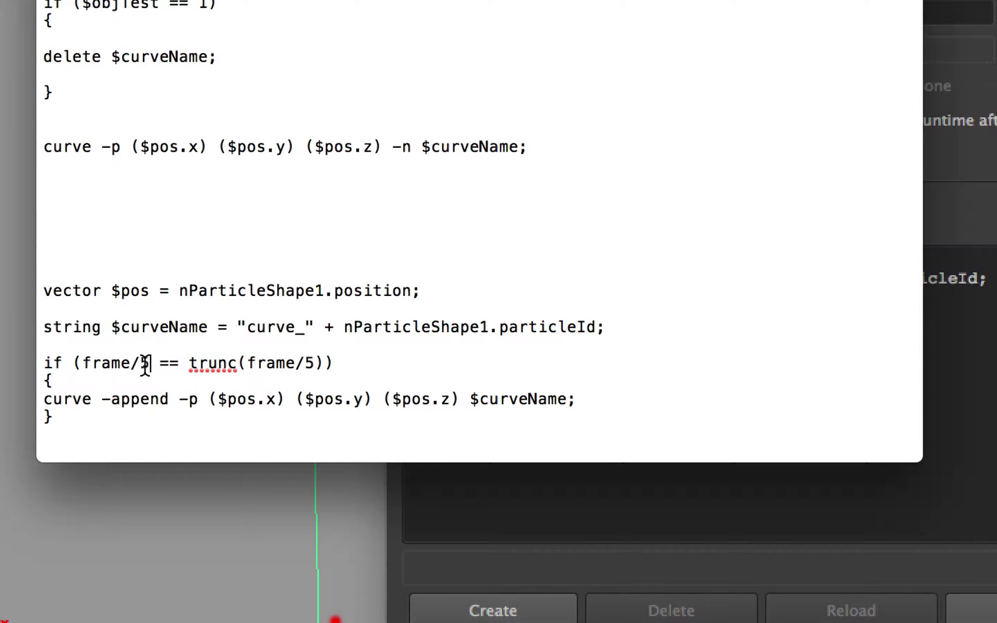
type("20")
key("BackSpace")
key("BackSpace")
type("10")
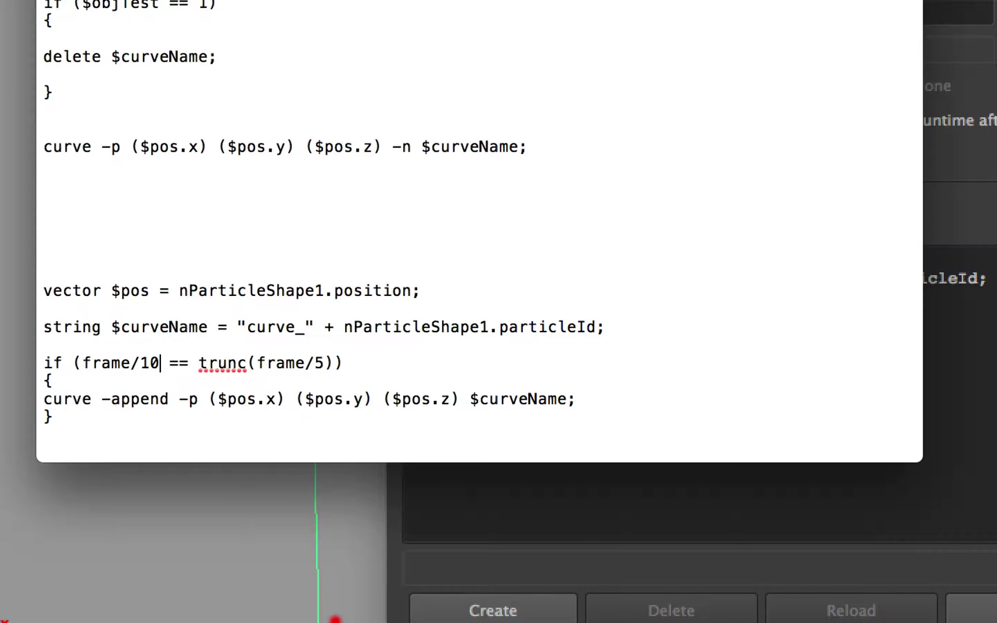
double_click(318, 364)
type("10")
key("BackSpace")
double_click(146, 367)
type("5")
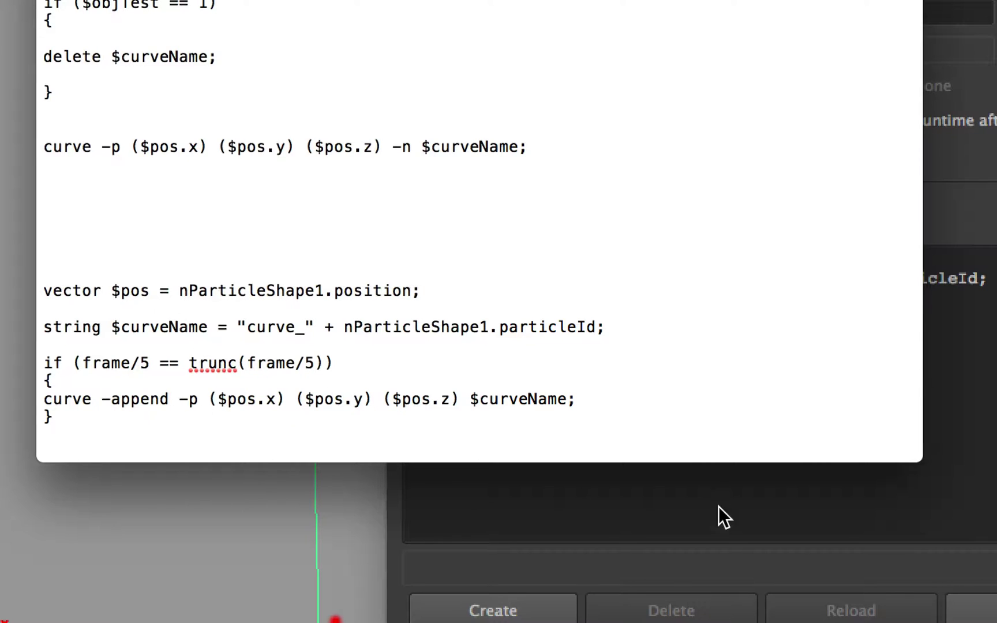
Select the four-line if-block and place the caret on the expression's empty third line.
left_click(723, 523)
left_click(148, 420)
left_click_drag(156, 418, 36, 370)
key("super+c")
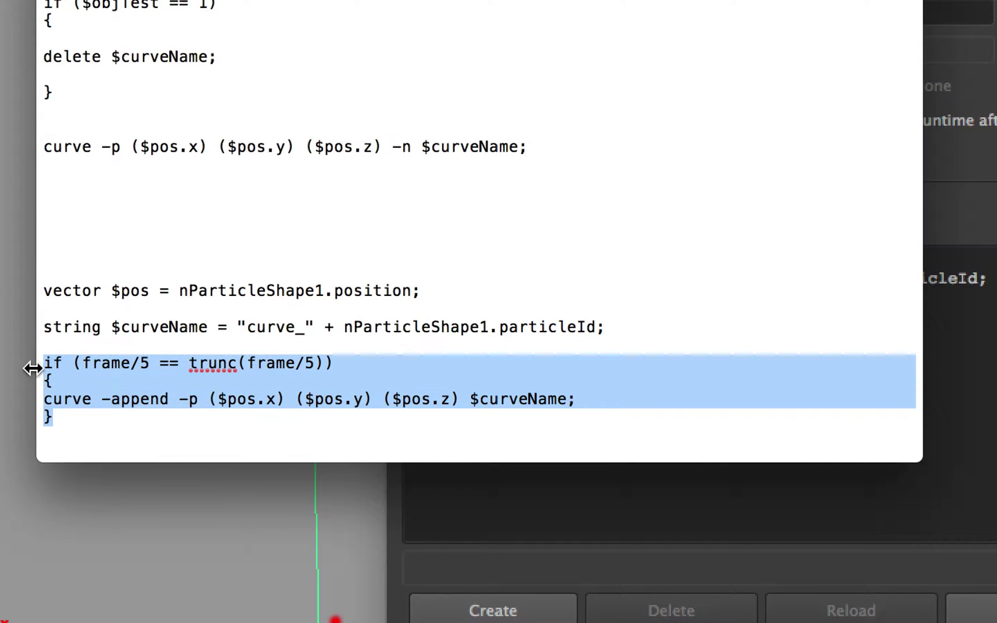
left_click(480, 504)
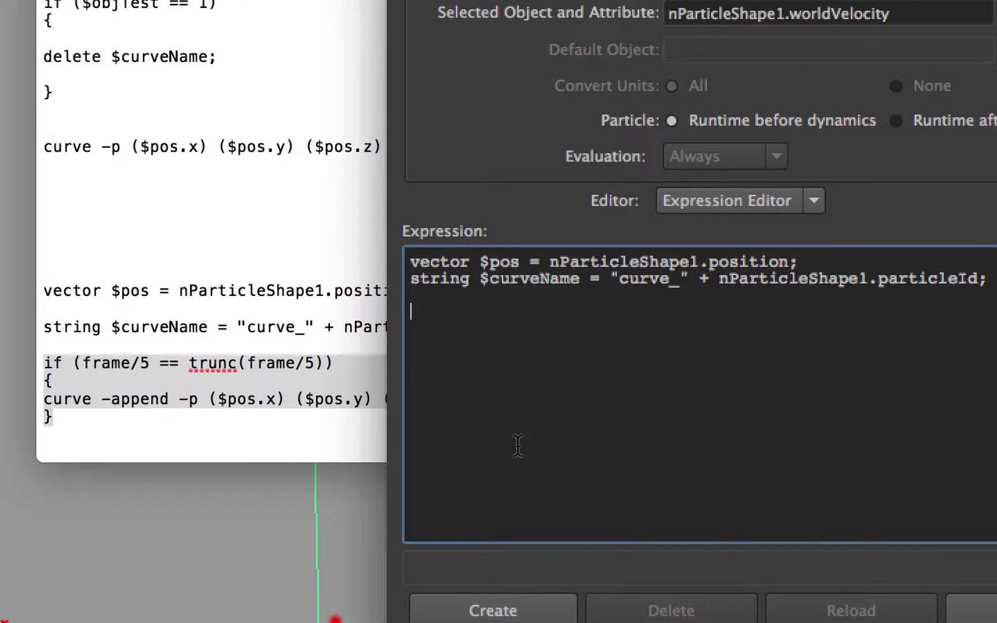
Paste the 'if (frame/5 == trunc(frame/5))' block into the runtime expression and explain its condition.
key("super+v")
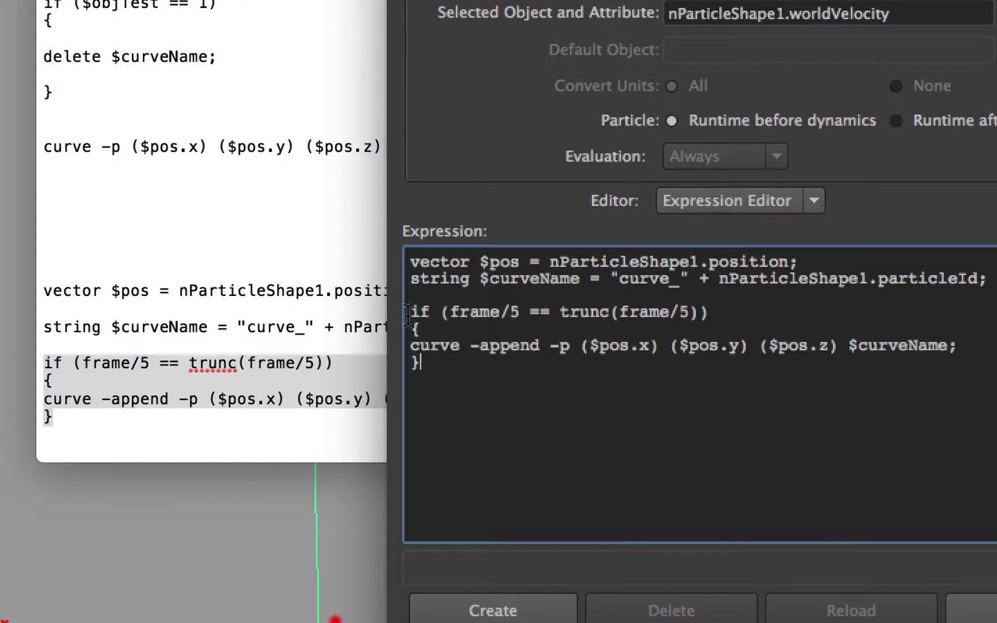
left_click_drag(411, 315, 433, 315)
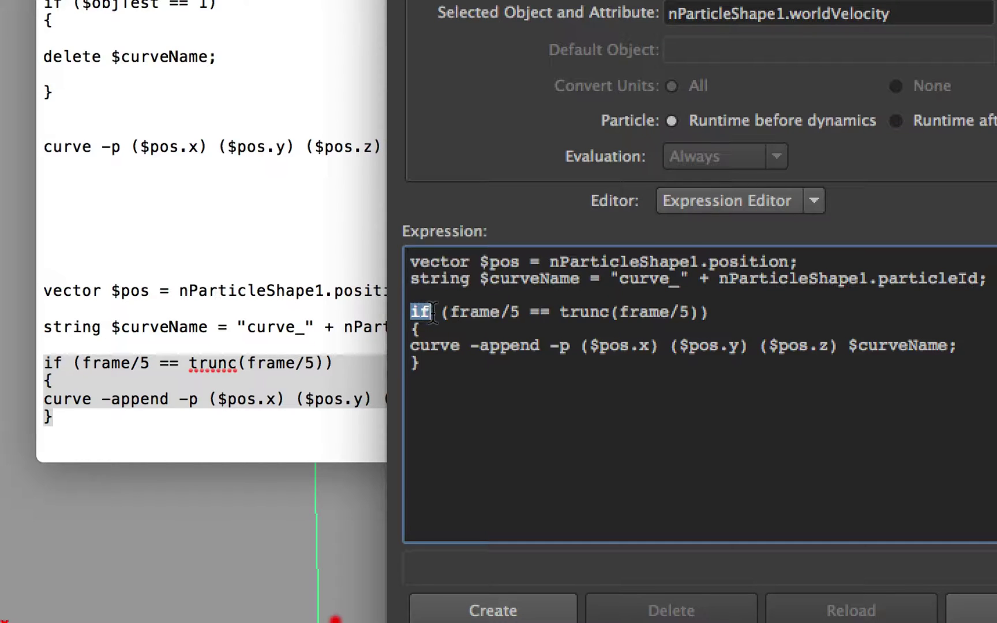
left_click(432, 315)
left_click_drag(440, 312, 713, 312)
key("End")
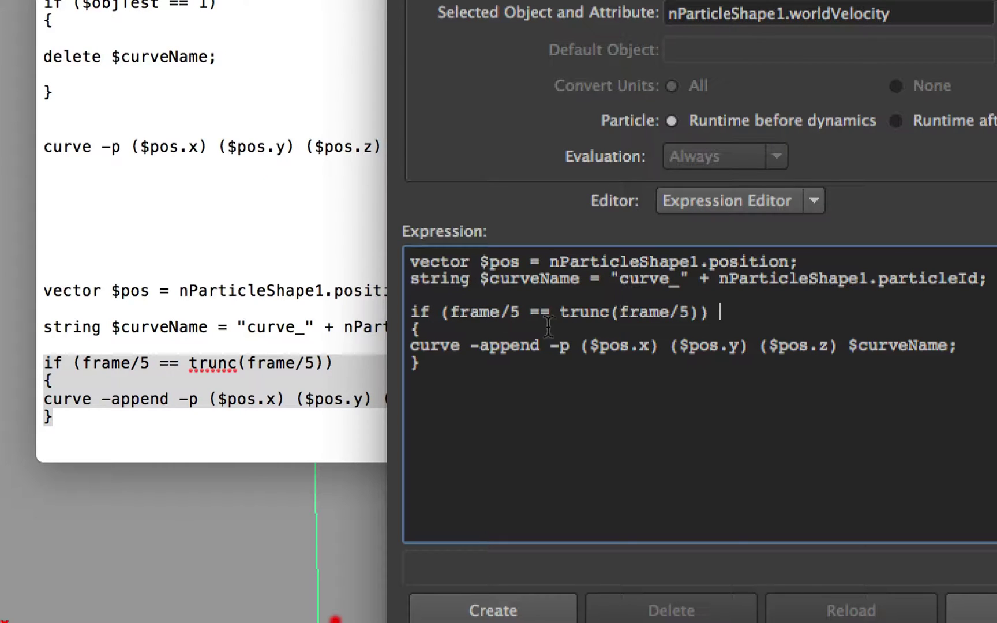
left_click_drag(528, 312, 546, 313)
left_click_drag(481, 312, 491, 312)
left_click_drag(619, 312, 676, 311)
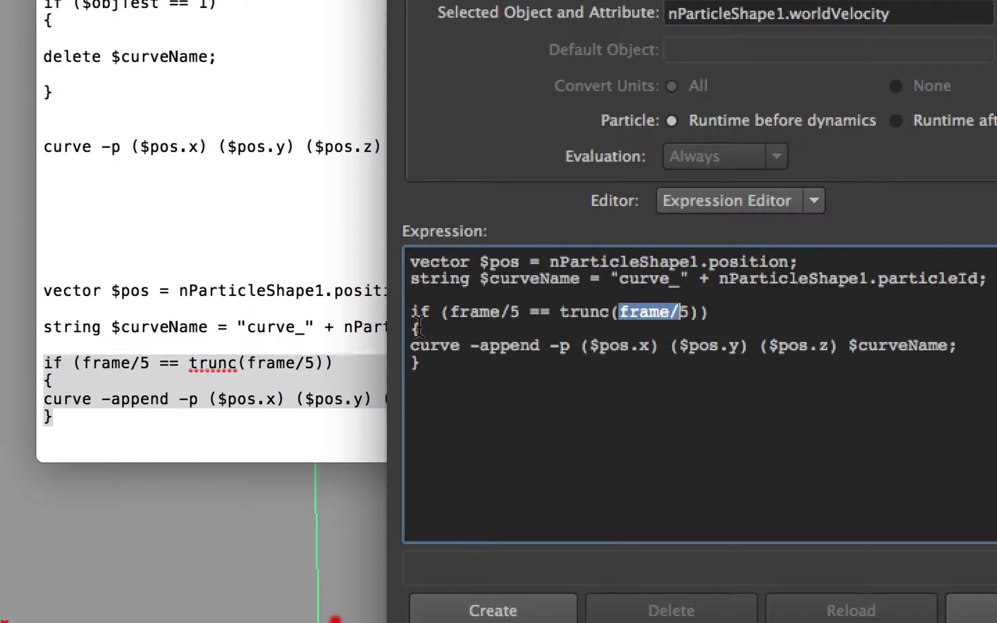
Point out the curve -append line inside the braces and create the expression.
left_click_drag(412, 328, 574, 346)
left_click(581, 346)
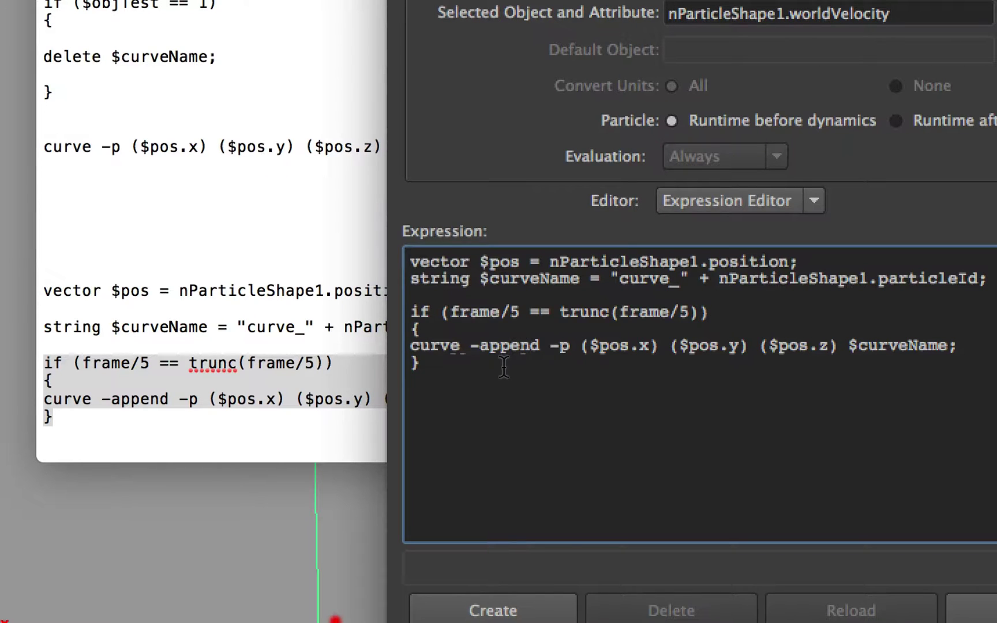
left_click_drag(419, 312, 709, 311)
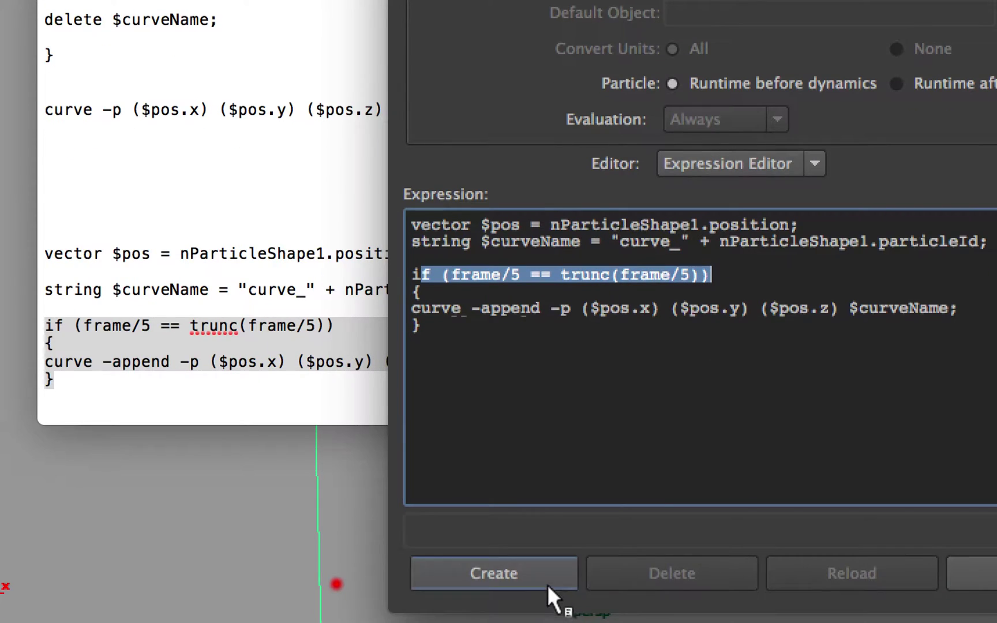
left_click(547, 619)
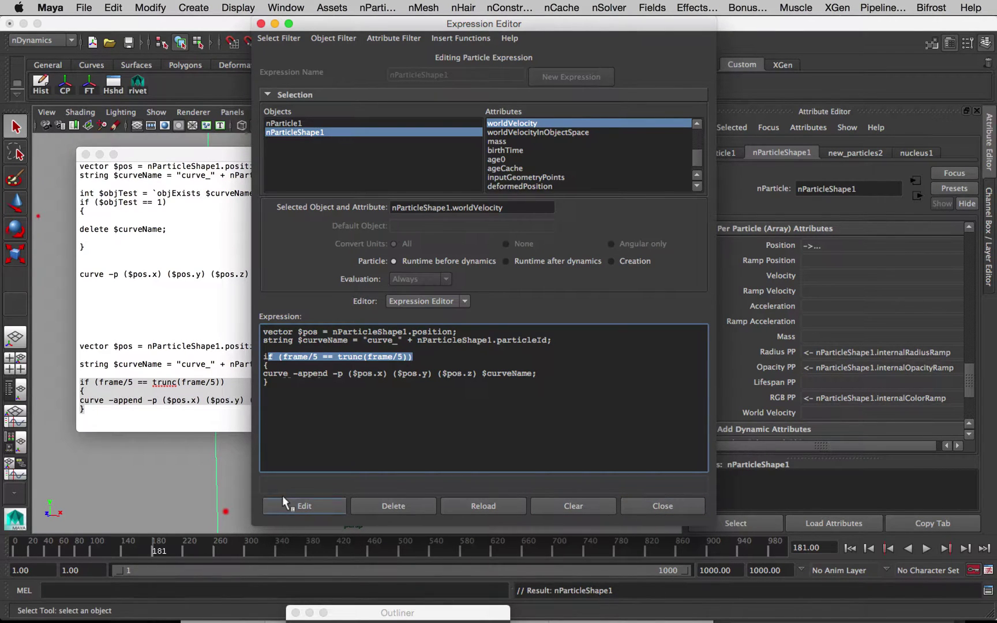
Move the expression editor and script notes out of the way and rewind to frame 1.
left_click_drag(342, 29, 314, 401)
left_click_drag(102, 155, 110, 206)
left_click(108, 205)
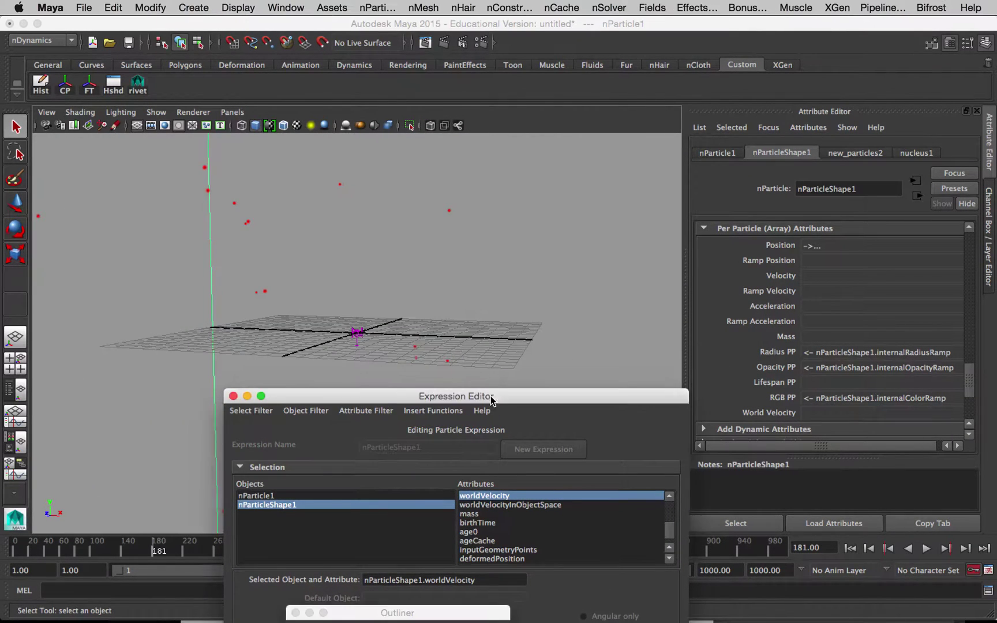
left_click_drag(418, 400, 425, 444)
left_click(850, 548)
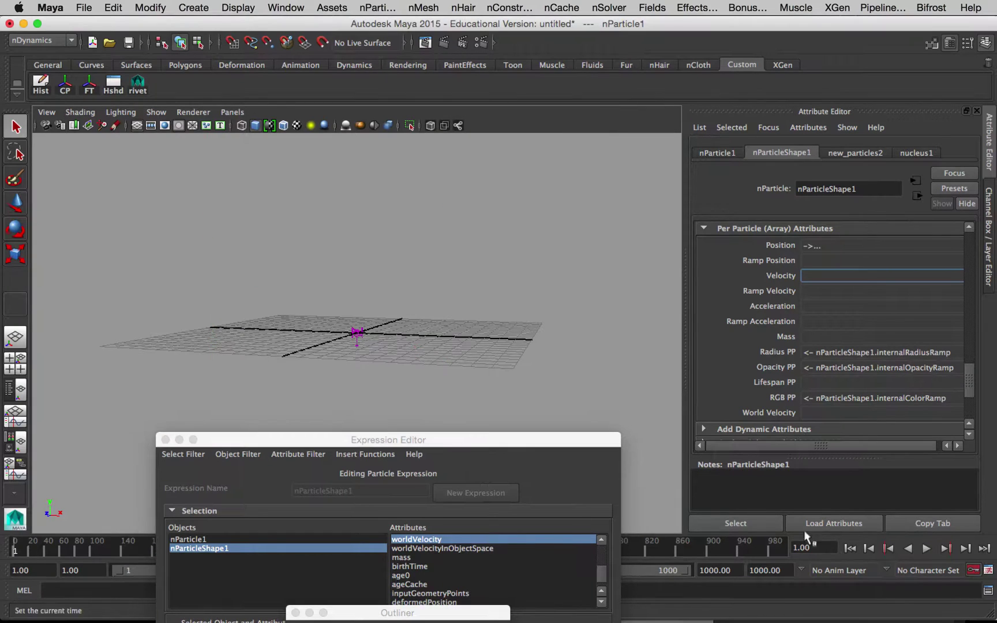
left_click_drag(548, 447, 451, 532)
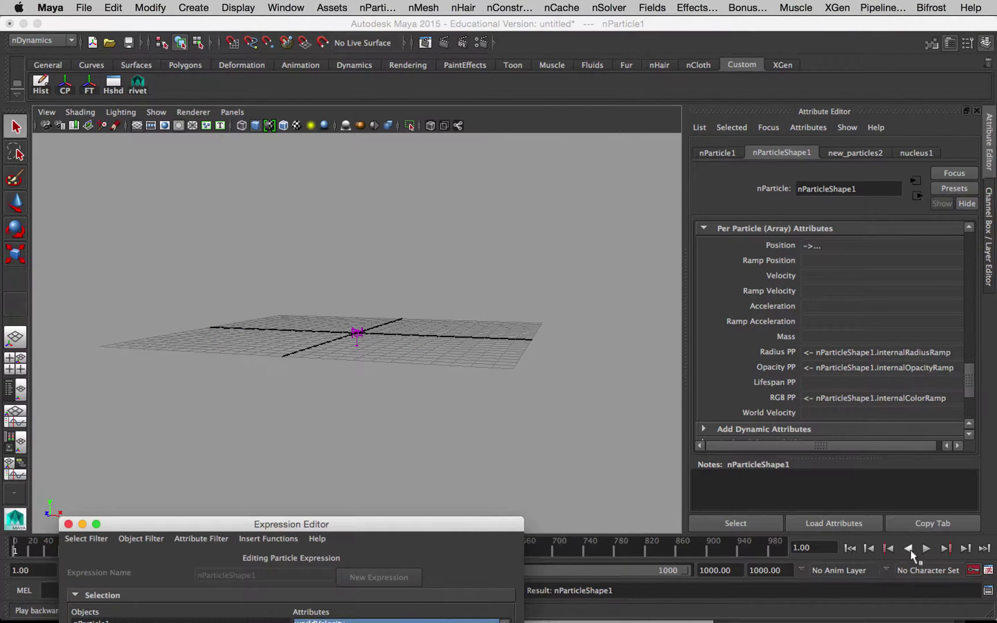
Play the simulation to frame 153, then display a traced curve's control points with F8.
left_click(926, 548)
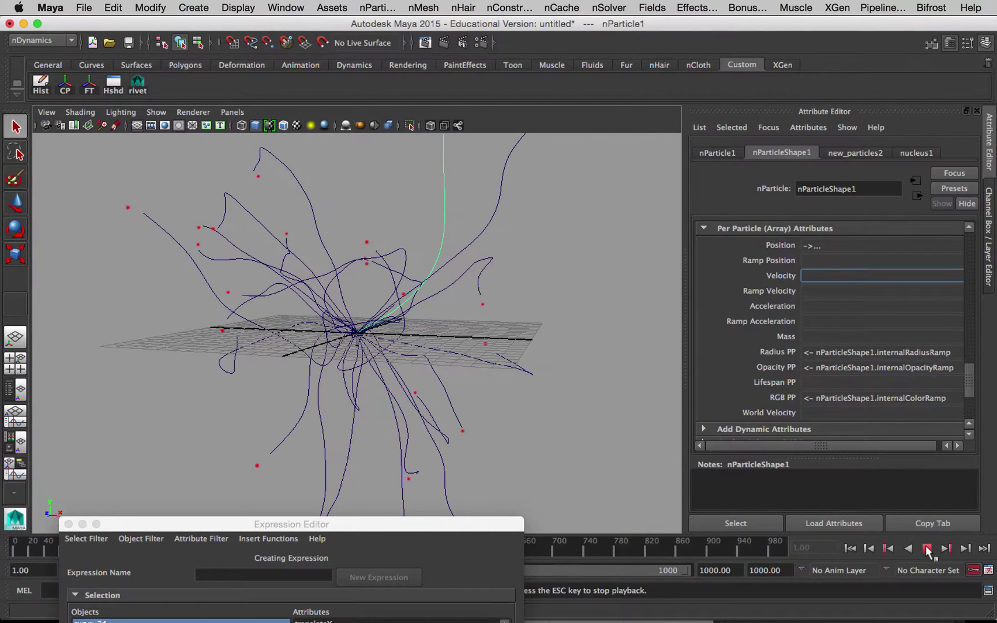
left_click(927, 550)
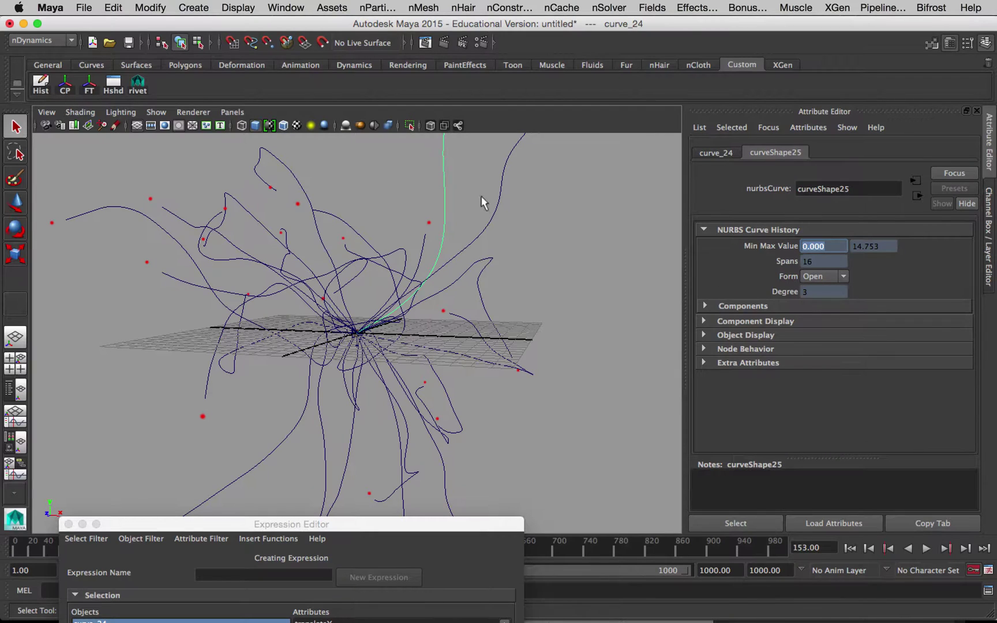
left_click(493, 217)
key("F8")
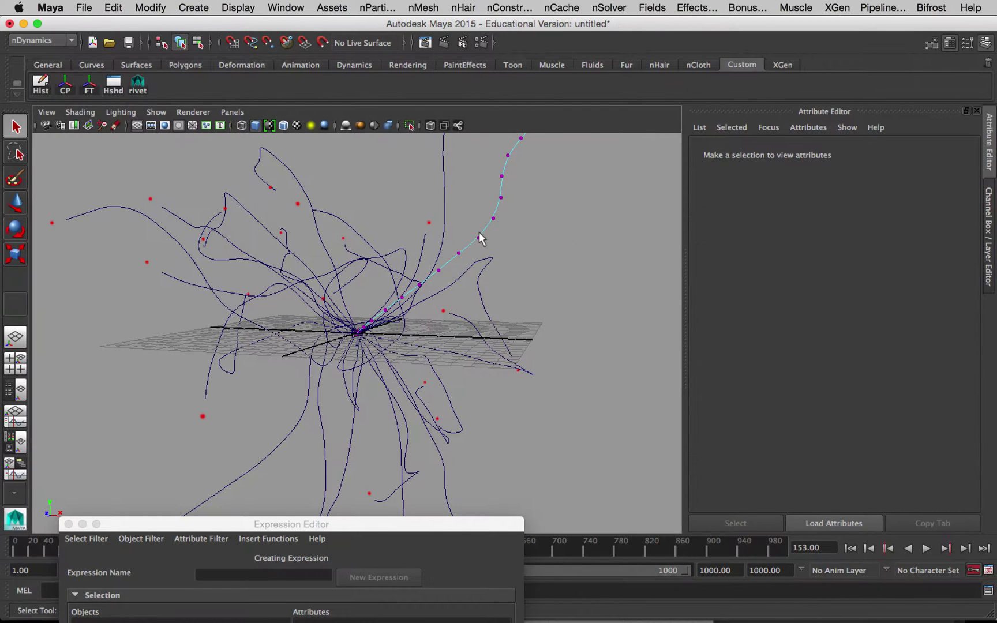
left_click_drag(480, 238, 476, 286, "alt")
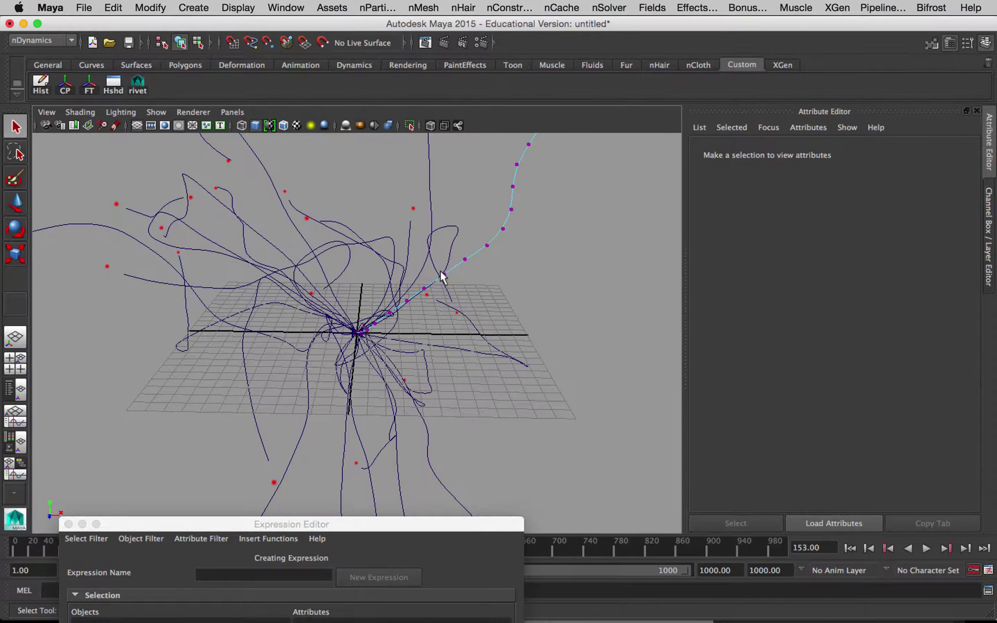
Rewind to frame 1, delete curve_0 through curve_24 in the Outliner, and select nParticle1.
left_click(850, 548)
left_click_drag(433, 403, 900, 245, "alt")
left_click_drag(496, 619, 826, 120)
left_click(677, 272)
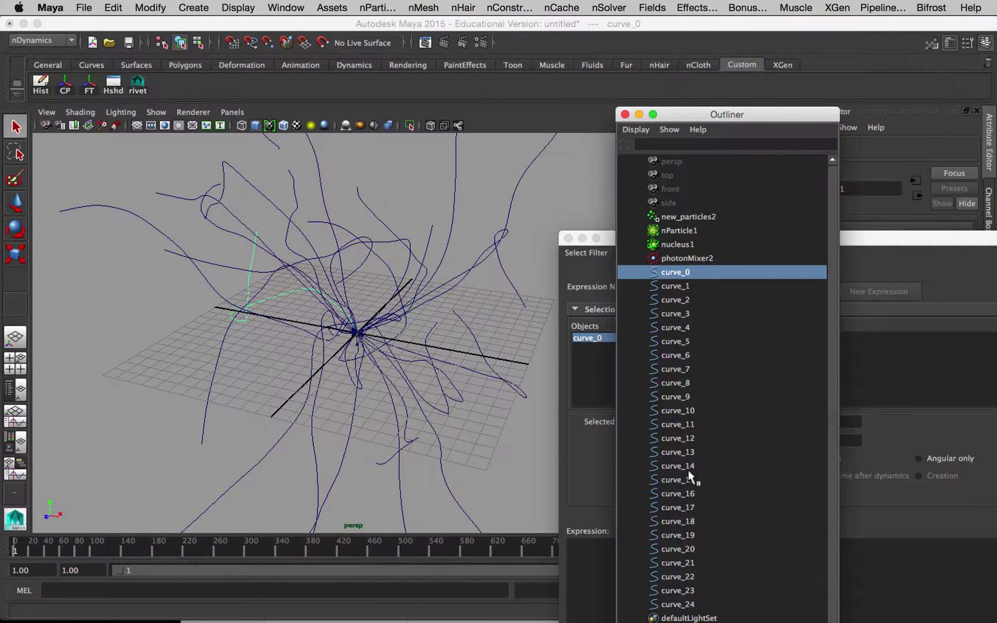
left_click(688, 604, "shift")
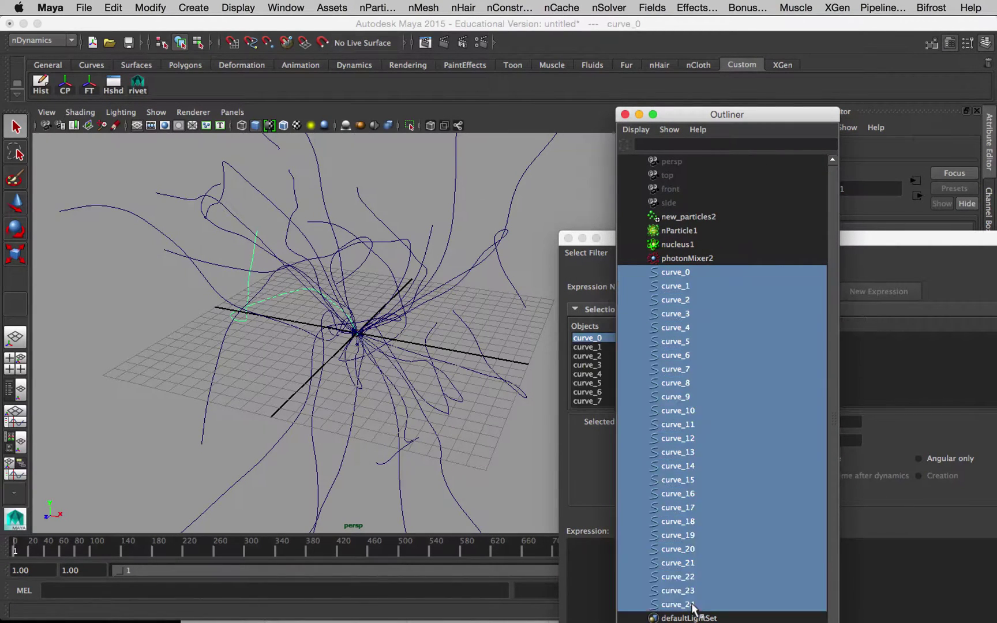
key("Delete")
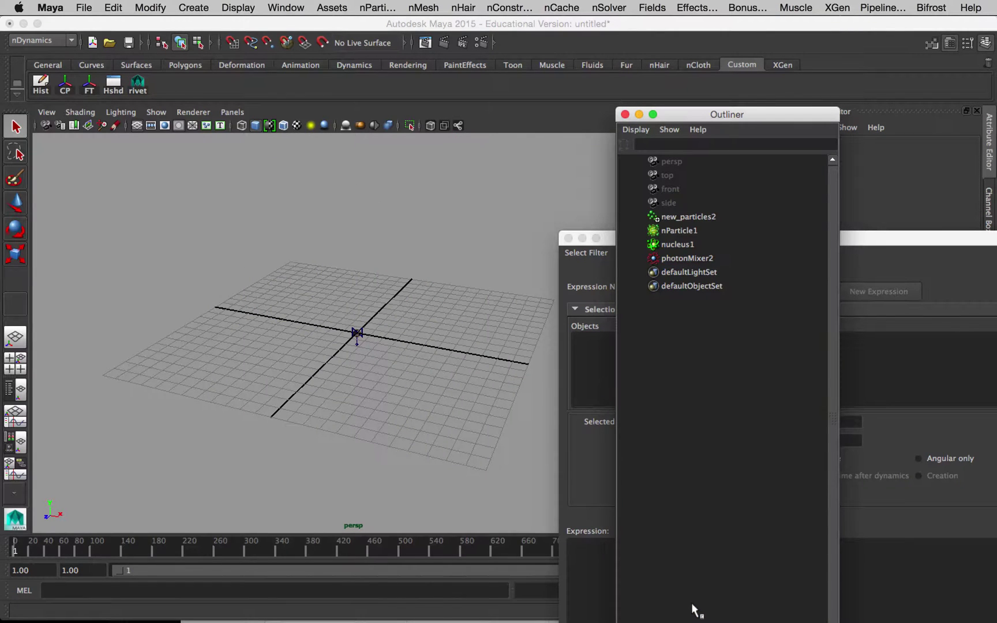
left_click_drag(877, 236, 447, 612)
left_click_drag(714, 119, 678, 116)
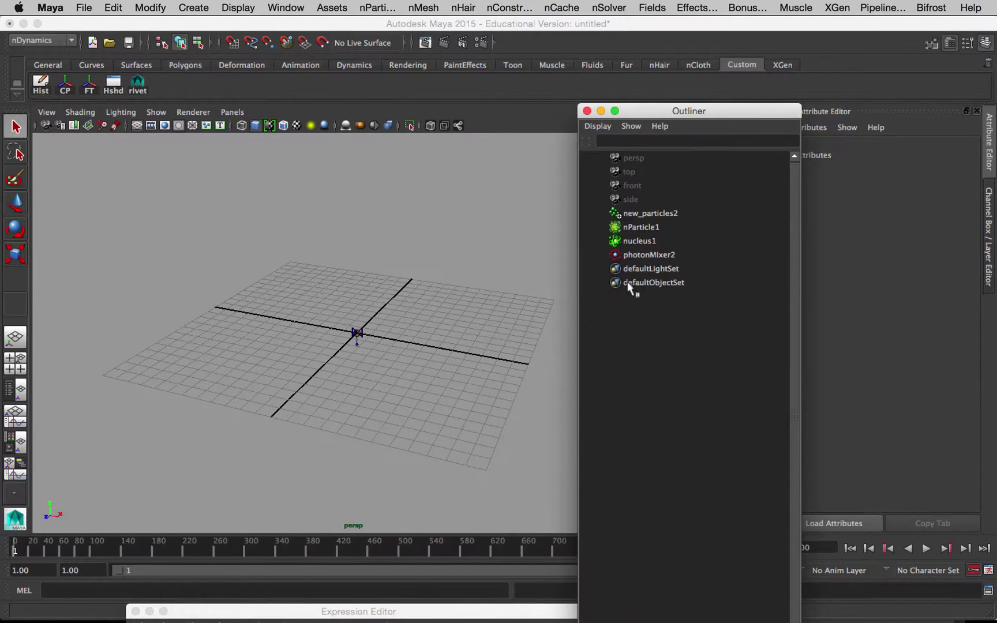
left_click(639, 227)
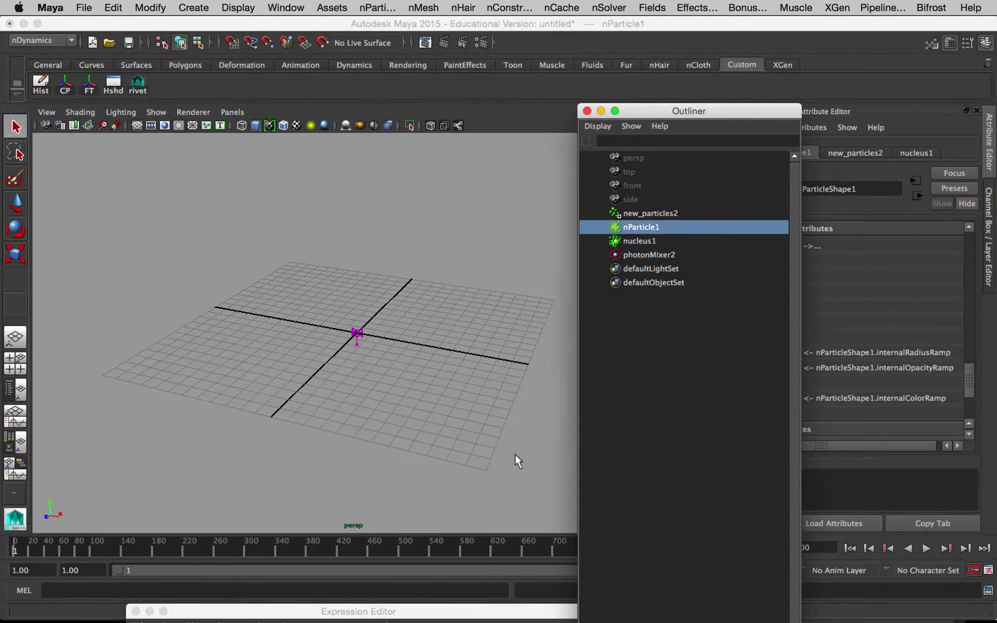
Load nParticleShape1's creation expression in the Expression Editor, then switch to TextEdit.
left_click_drag(403, 611, 435, 78)
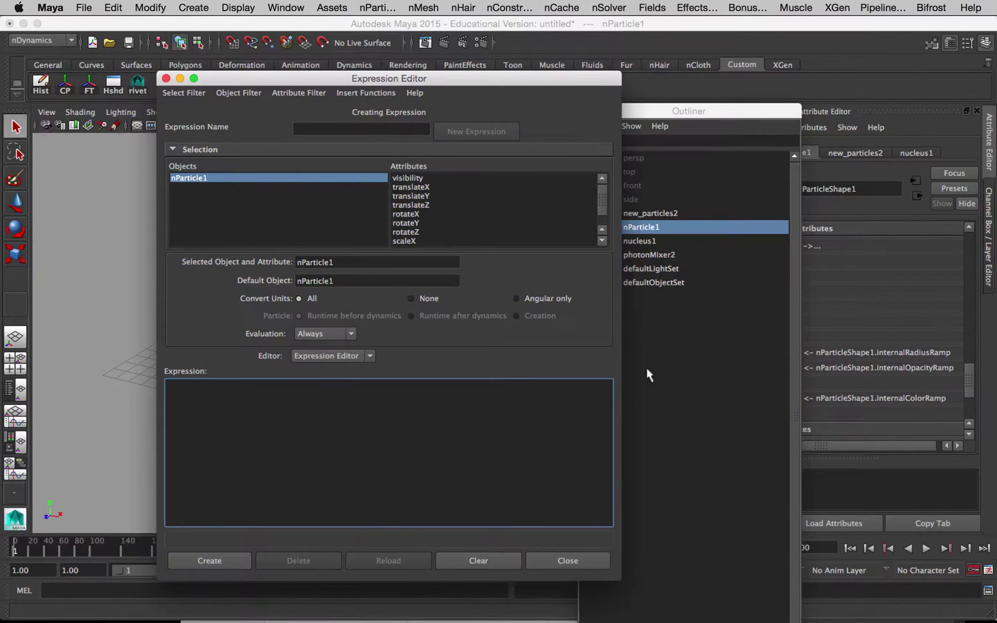
left_click_drag(745, 113, 855, 113)
left_click(758, 517)
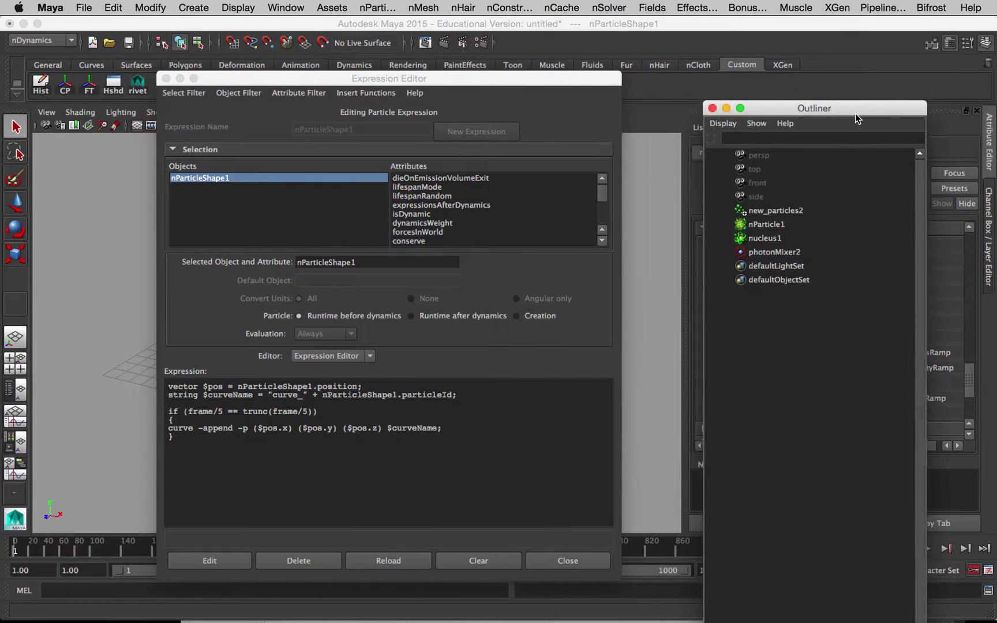
left_click(531, 314)
key("super+Tab")
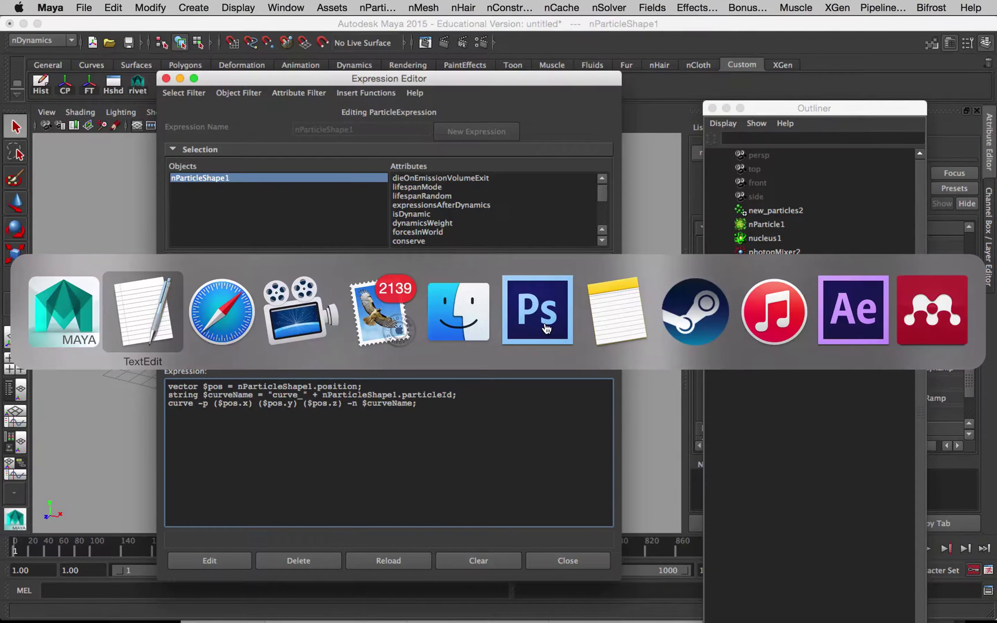
Restore the TextEdit notes window, move it up and right, and enlarge it.
left_click(958, 619)
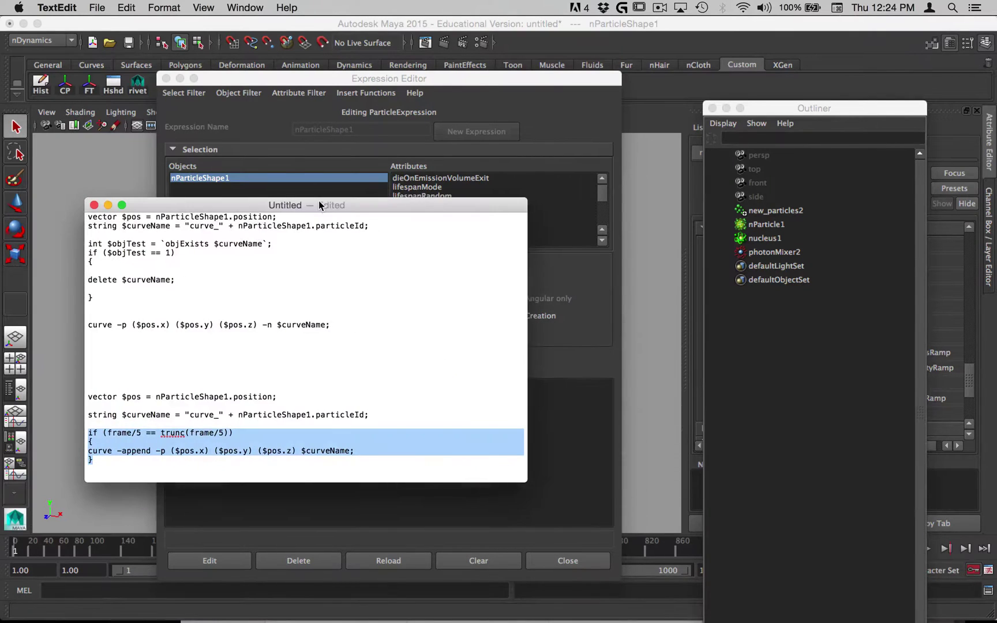
left_click_drag(318, 201, 424, 58)
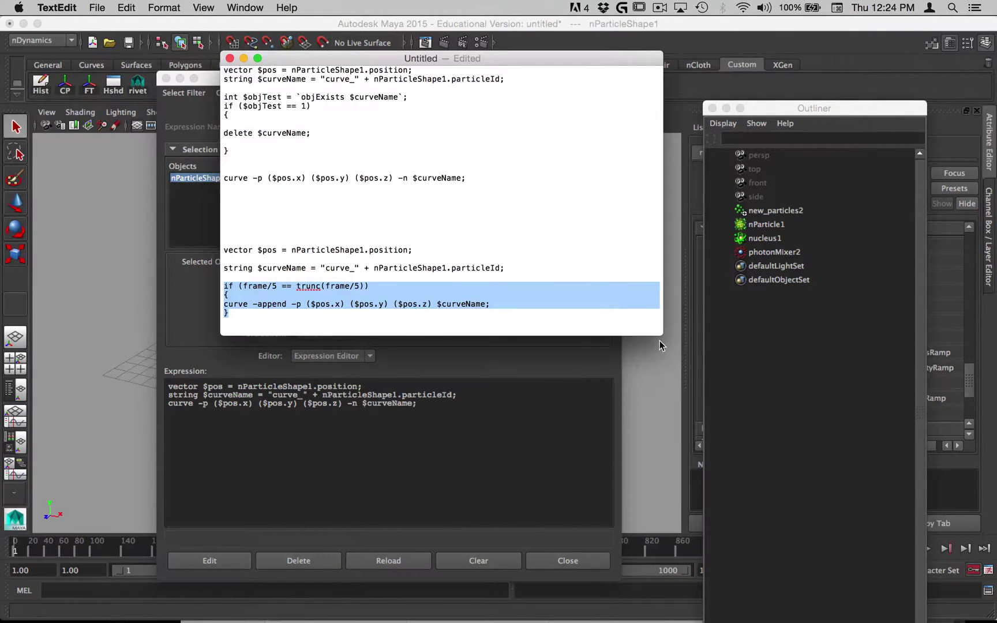
left_click_drag(663, 359, 717, 514)
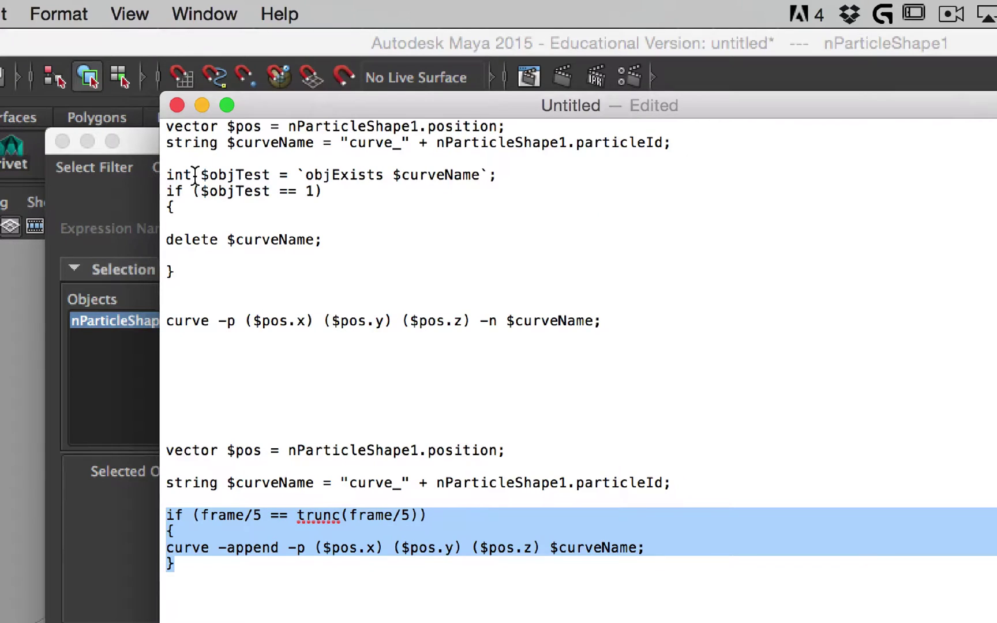
left_click_drag(192, 175, 166, 174)
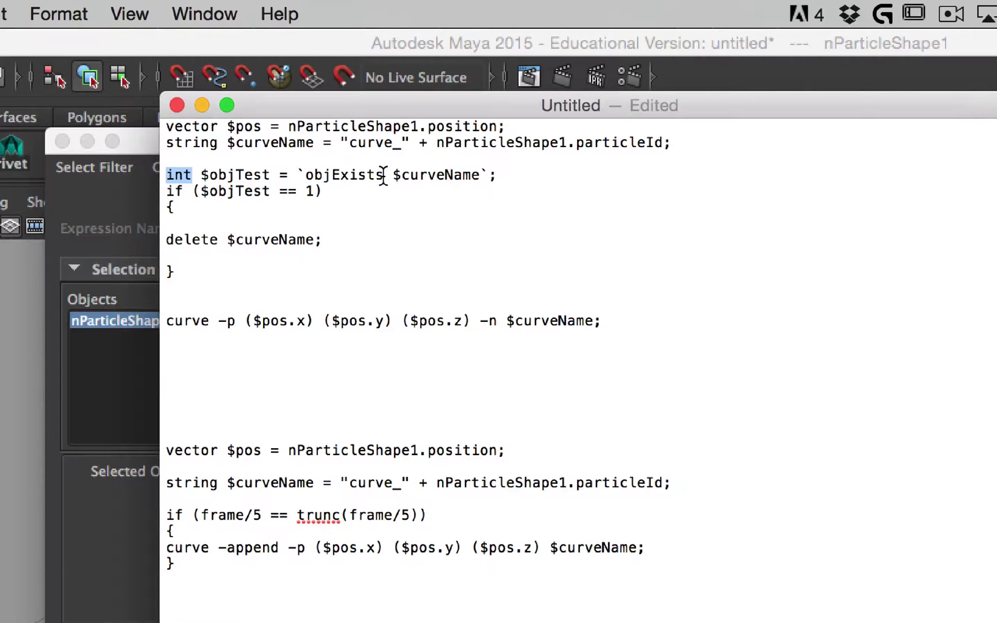
left_click_drag(383, 175, 305, 175)
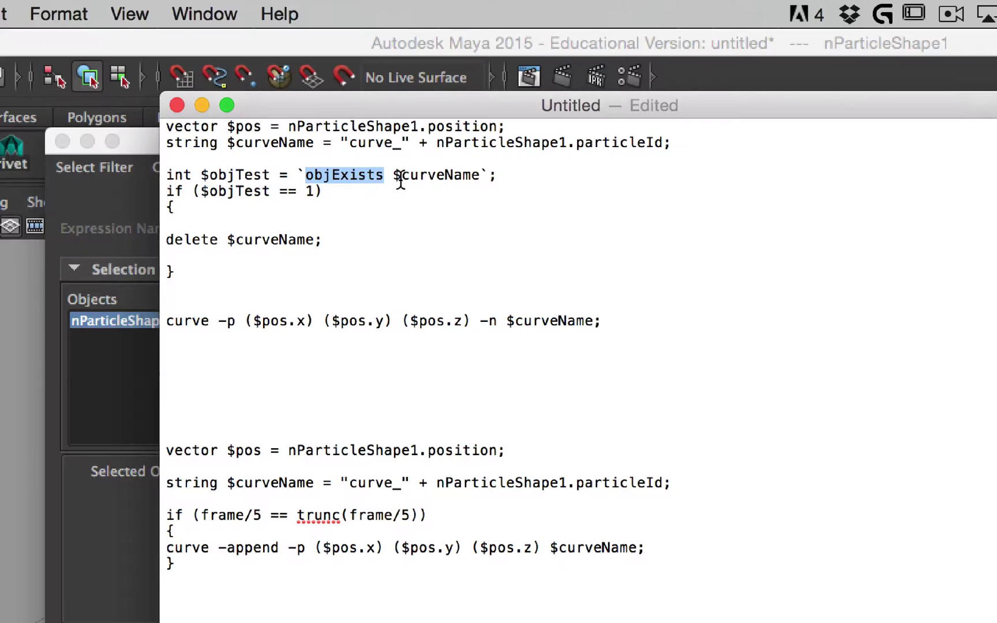
left_click_drag(393, 176, 480, 177)
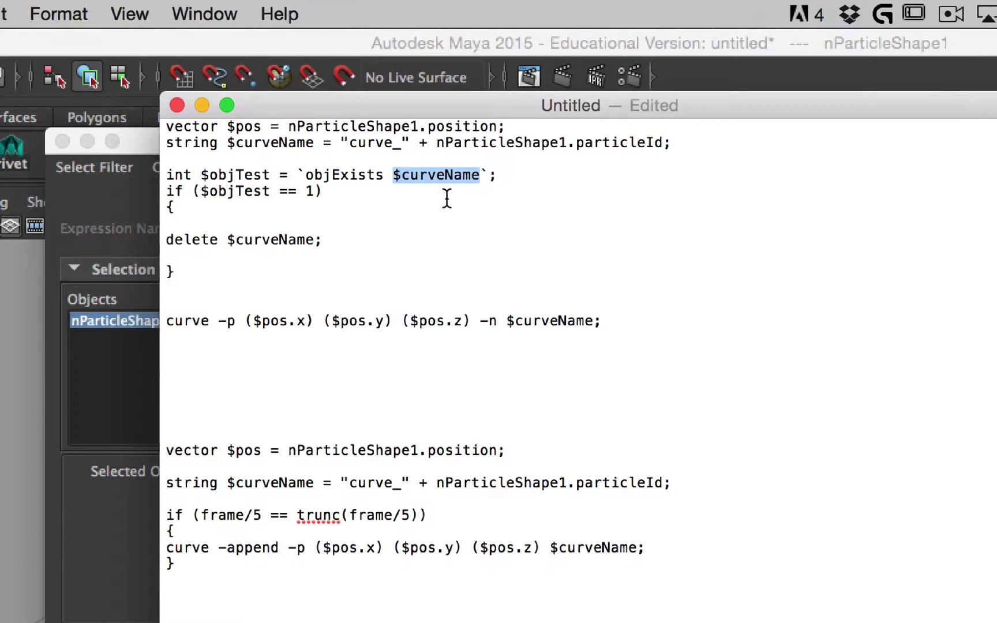
left_click(301, 173)
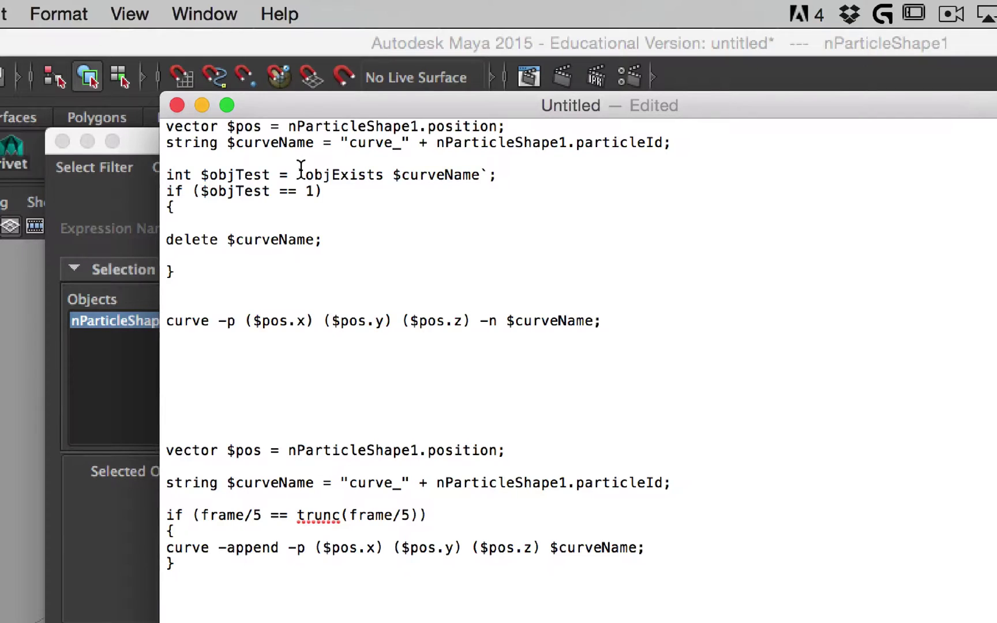
left_click(483, 174)
type("`")
left_click_drag(297, 175, 481, 175)
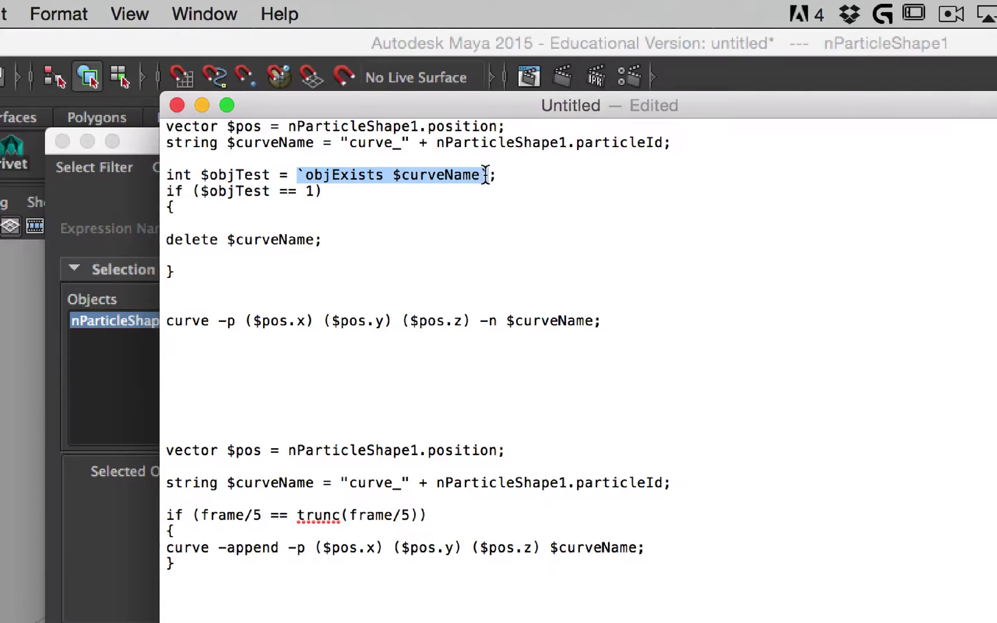
left_click(385, 192)
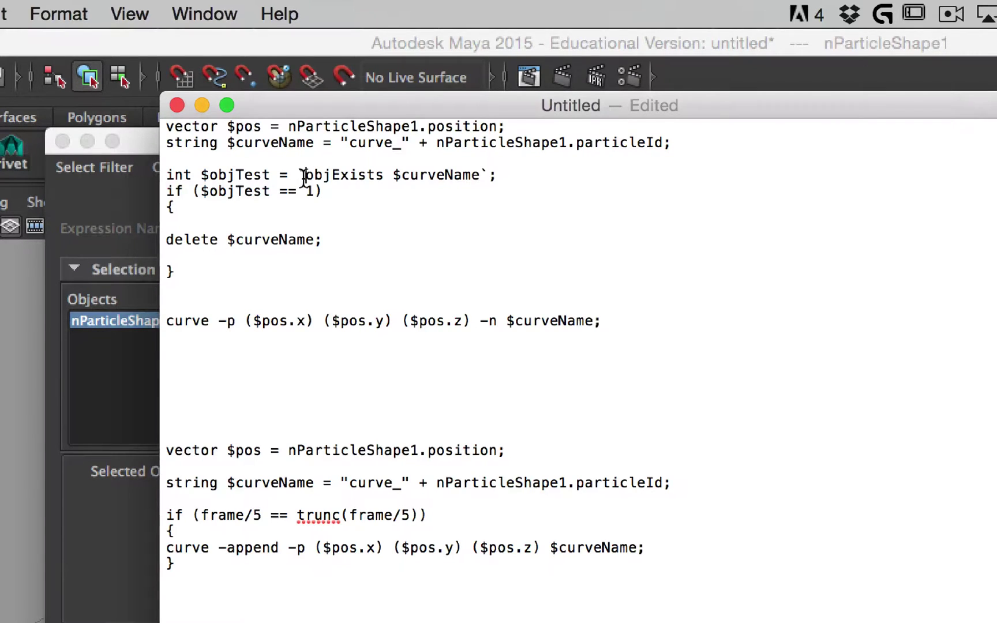
left_click_drag(306, 175, 384, 175)
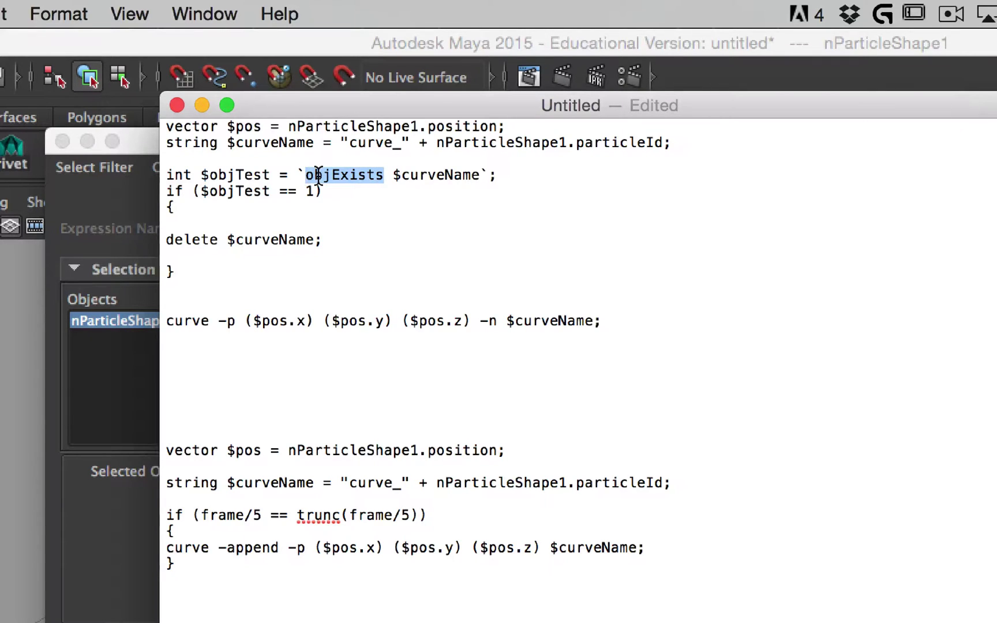
left_click_drag(392, 175, 476, 174)
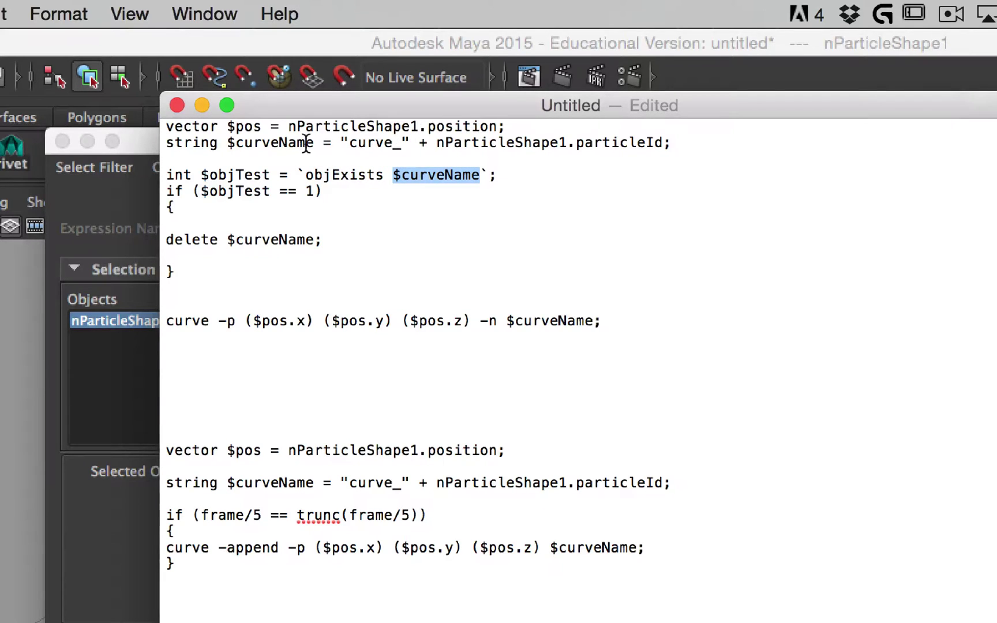
Highlight $curveName and the delete line, then select the full objExists check-and-delete block.
left_click(228, 142)
left_click_drag(229, 144, 311, 145)
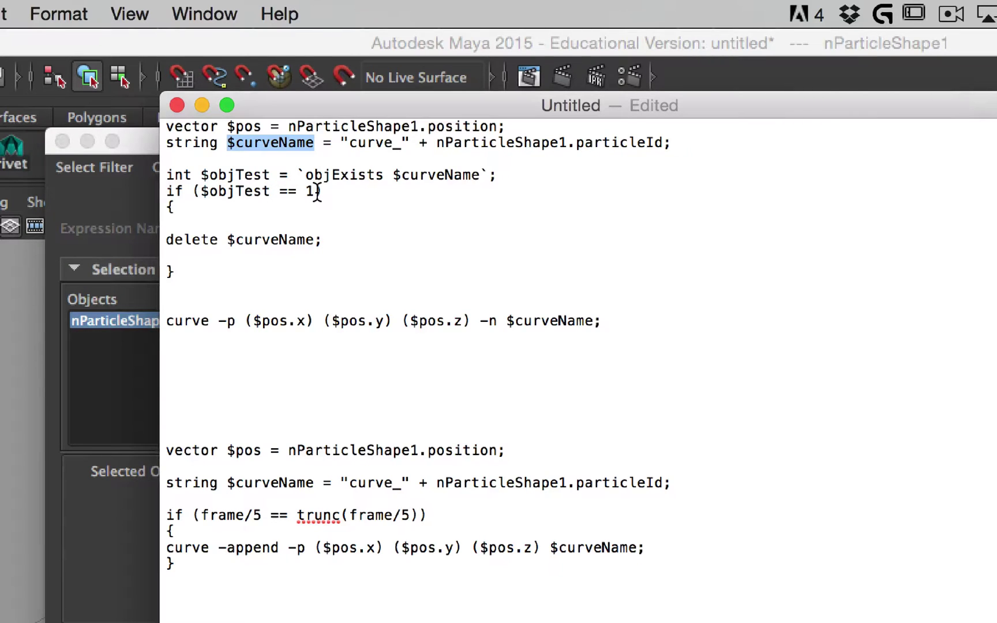
left_click_drag(323, 242, 170, 244)
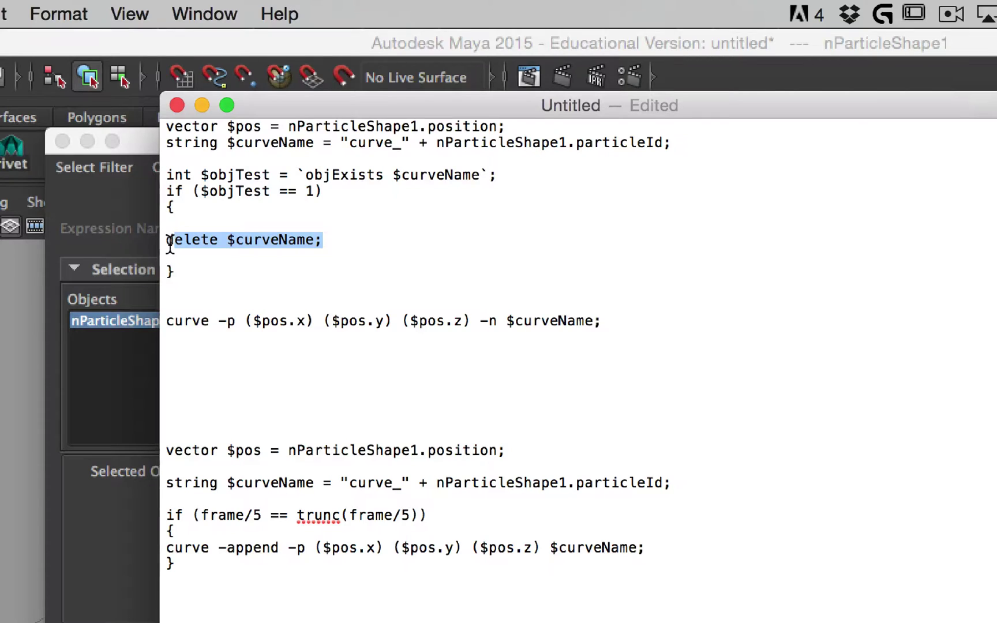
left_click_drag(167, 316, 367, 321)
left_click_drag(228, 290, 153, 182)
key("super+c")
Paste the objExists check that deletes any existing $curveName curve into the creation expression and apply it.
left_click(154, 182)
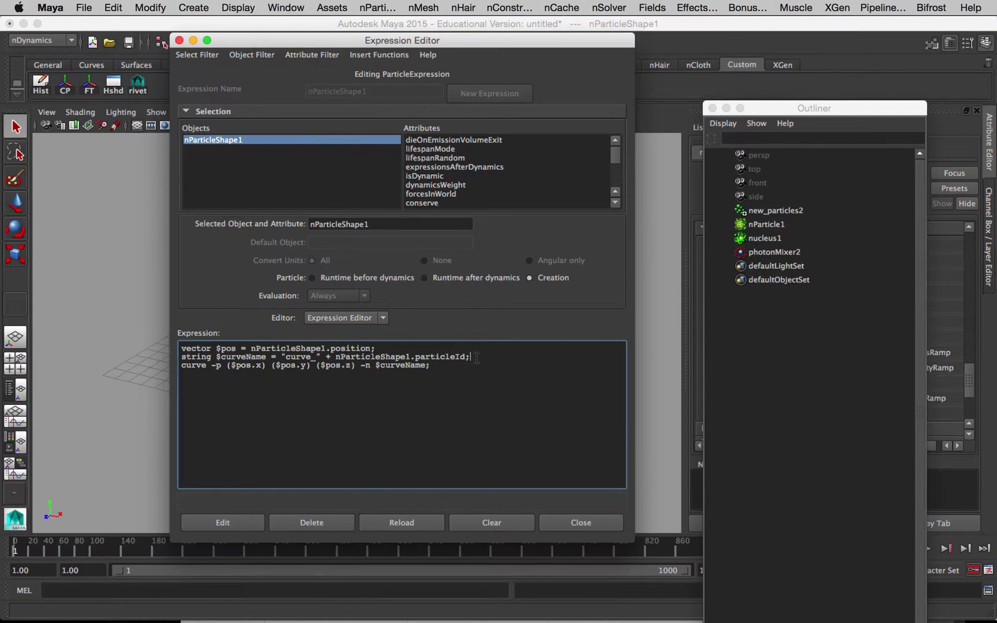
key("Return")
key("super+v")
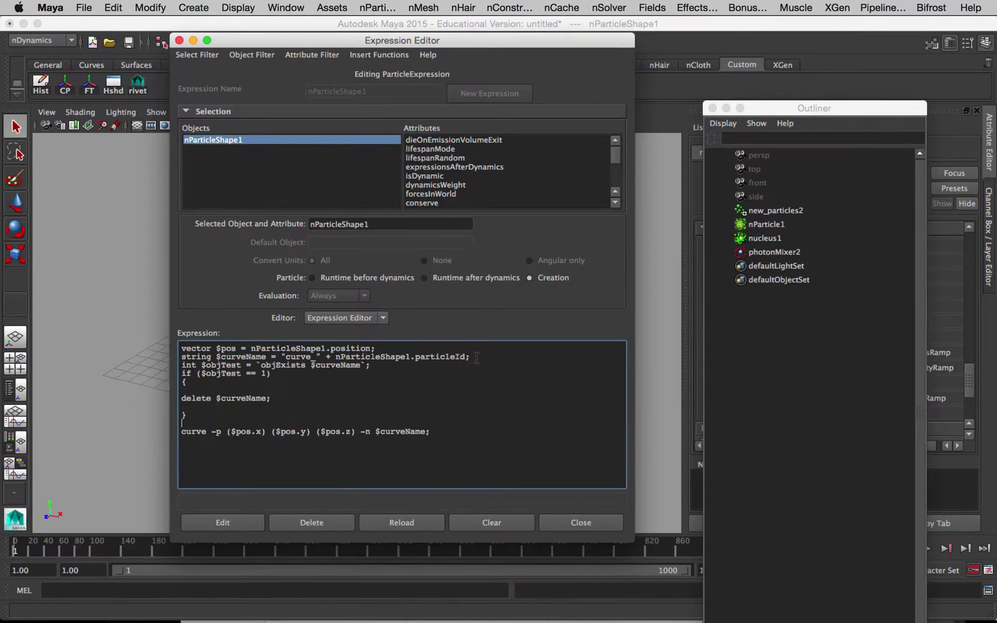
left_click(240, 523)
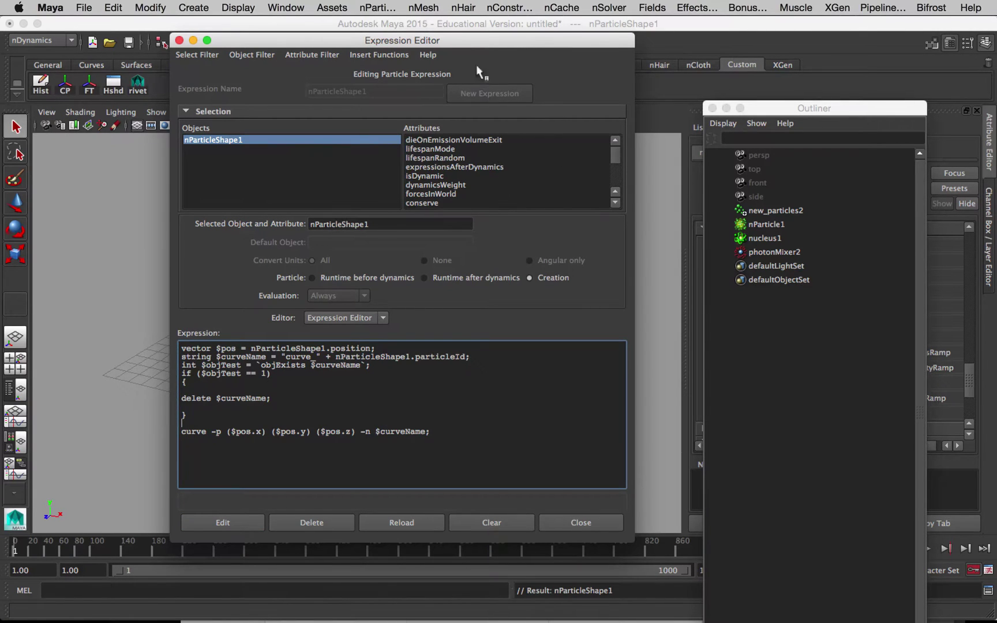
left_click_drag(479, 42, 413, 177)
Close the Expression Editor and move the Outliner up and to the left.
left_click(113, 173)
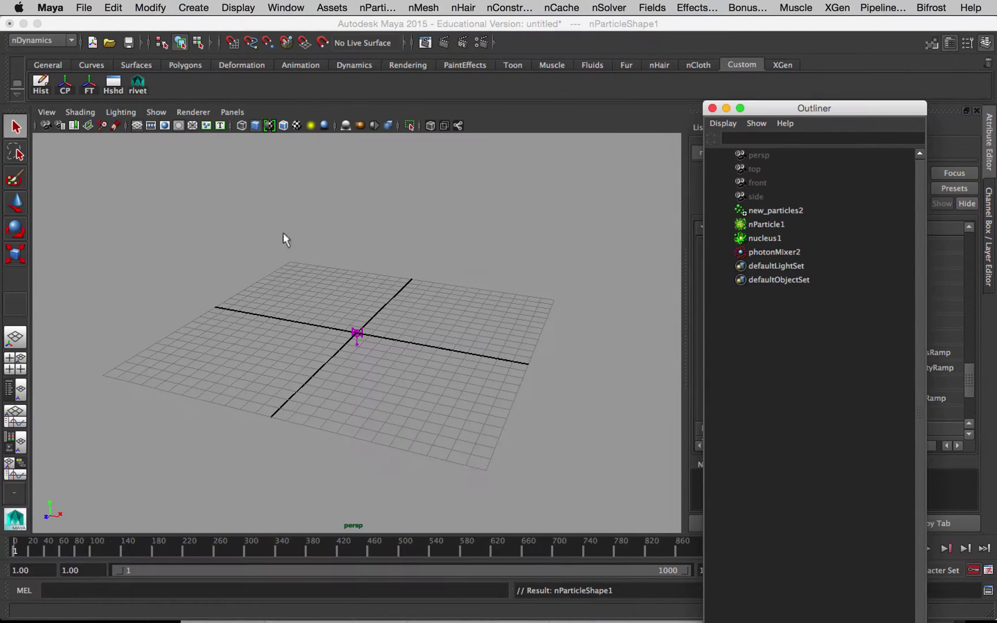
left_click_drag(765, 115, 735, 79)
left_click(855, 549)
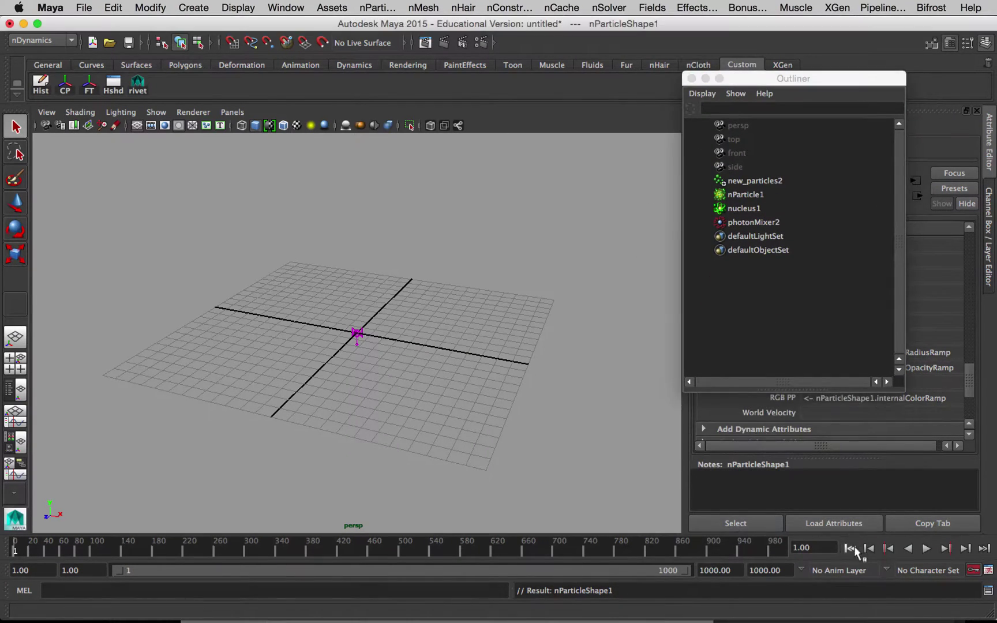
Play the simulation to frame 225 so curves curve_0 through curve_24 are traced.
left_click(925, 550)
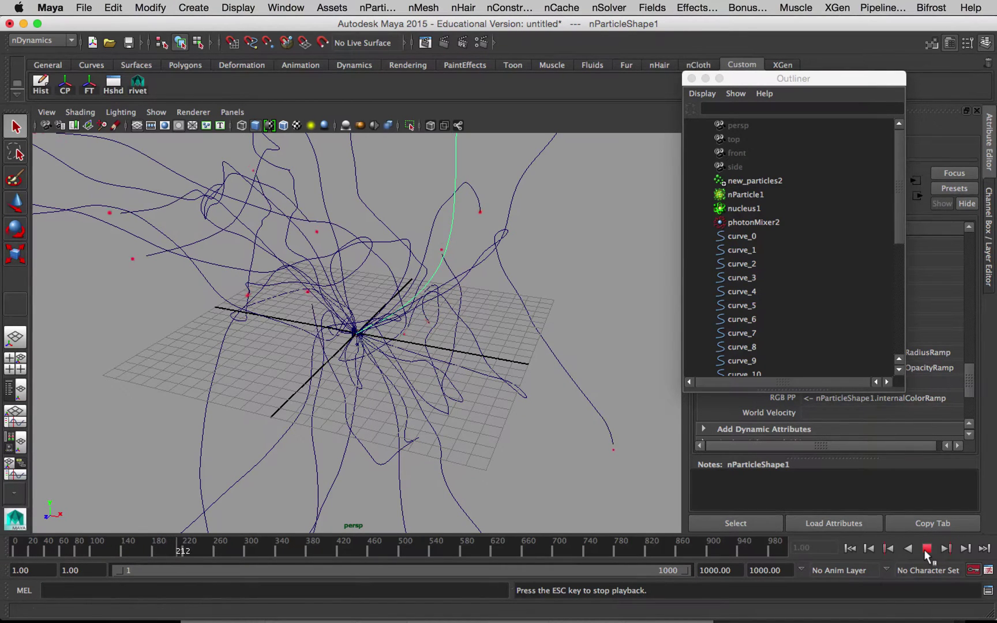
left_click(924, 549)
left_click(370, 405)
left_click_drag(369, 405, 369, 314, "alt")
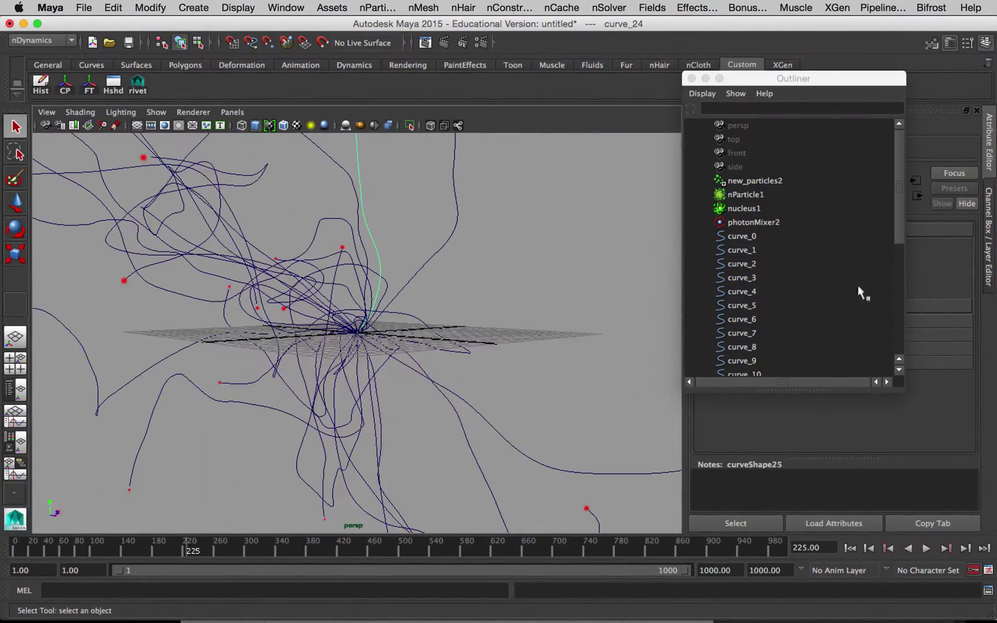
left_click_drag(892, 221, 897, 319)
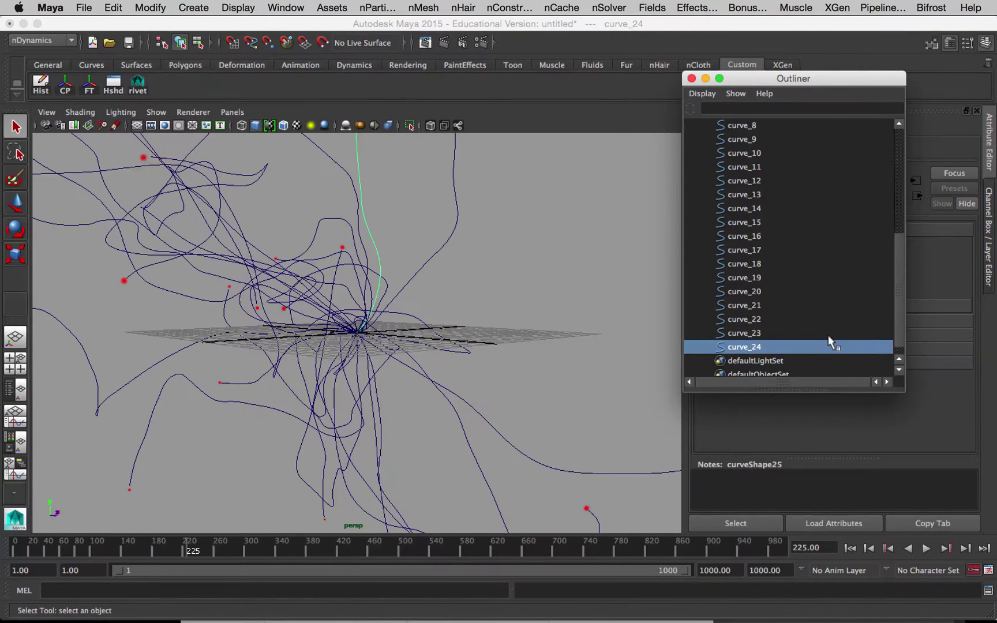
Rewind to frame 1, enlarge the Outliner, and replay the simulation to frame 208.
left_click(850, 548)
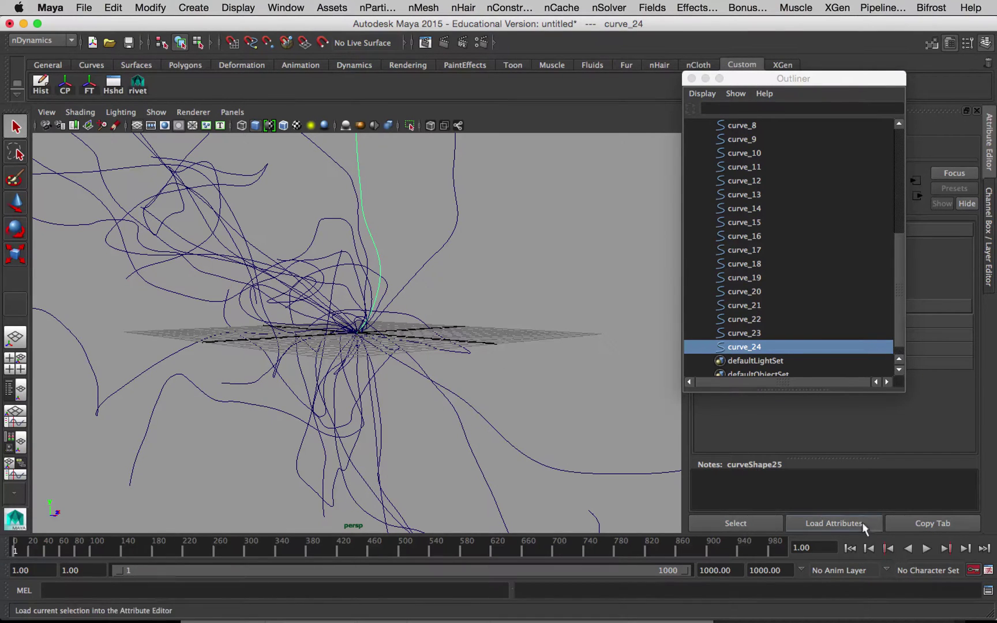
left_click_drag(900, 387, 905, 489)
scroll(904, 439, "up", 2)
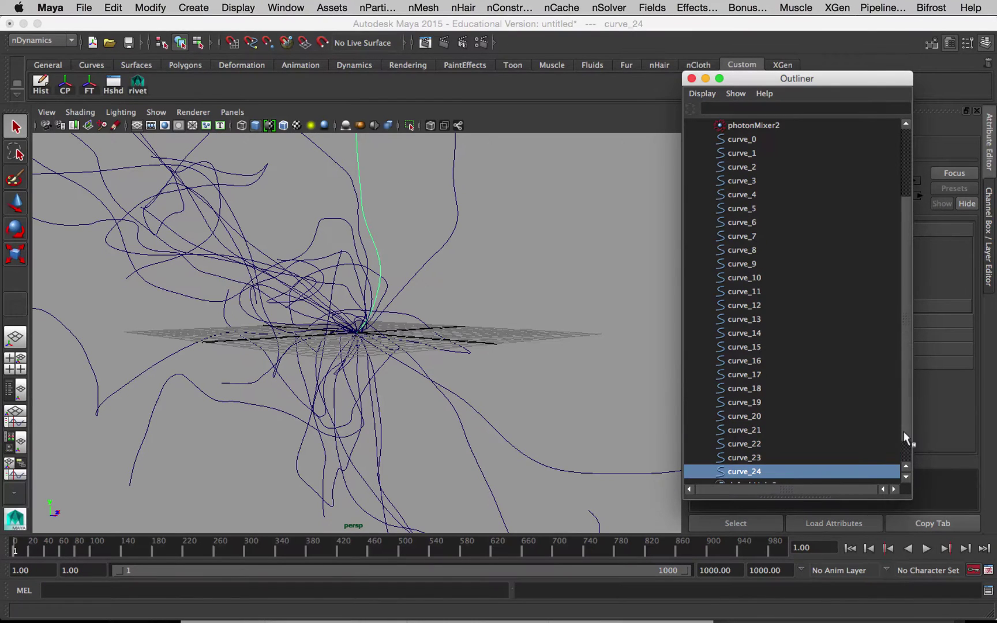
left_click(927, 550)
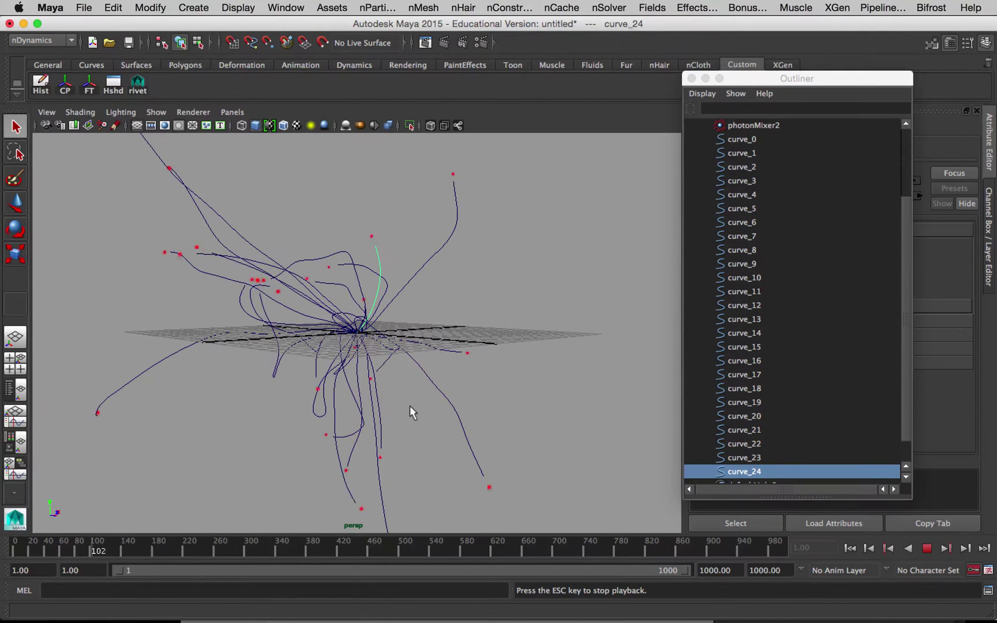
left_click(926, 549)
Replay again from frame 1 to frame 140, then rewind to the start.
left_click(849, 549)
left_click(926, 548)
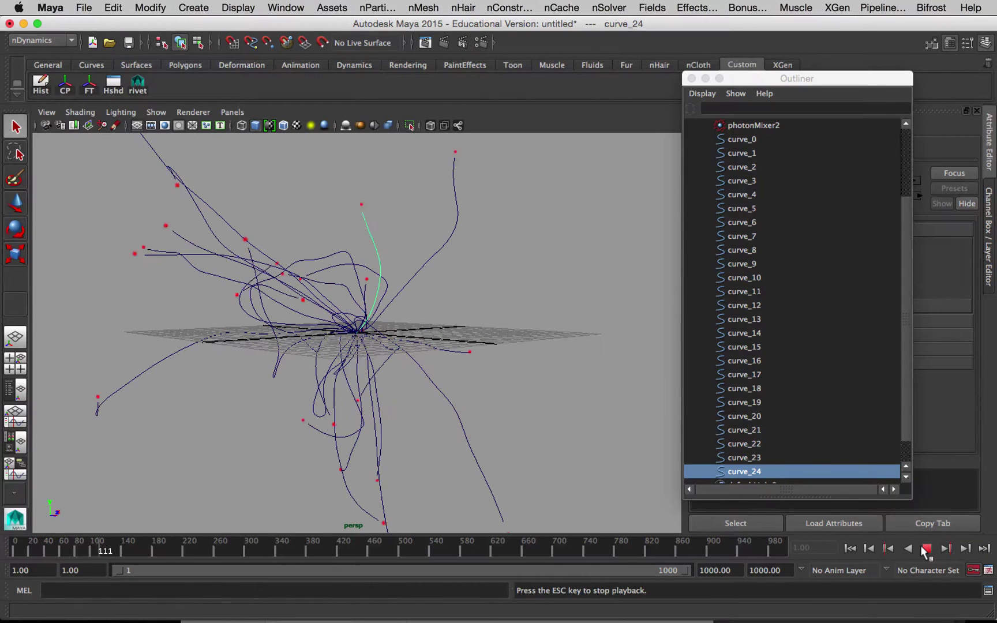
left_click(926, 548)
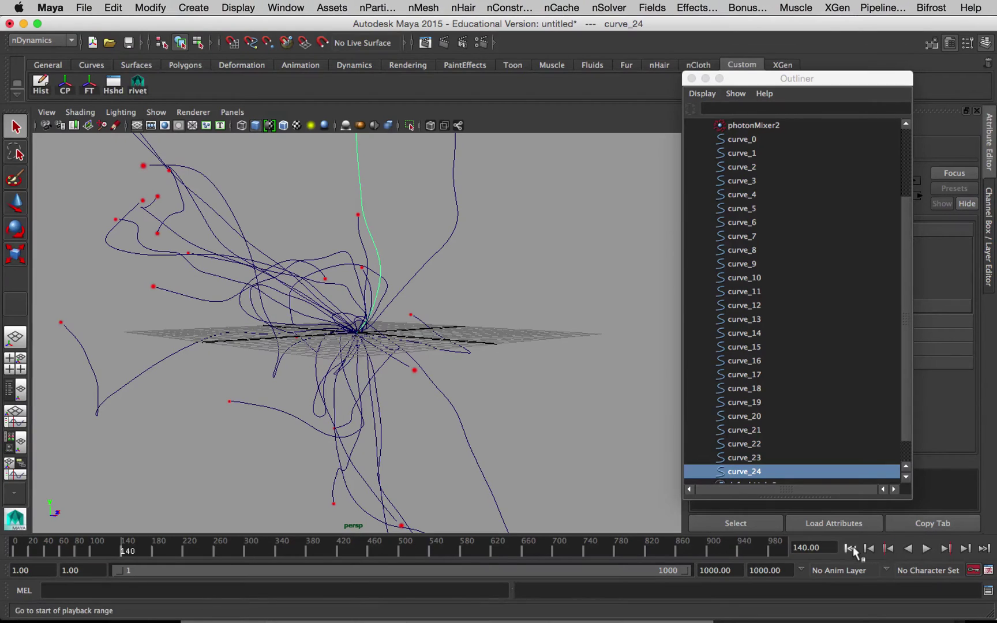
left_click(850, 549)
Create a polygon sphere at the origin, scale it to about 8, and show wireframe.
key("space")
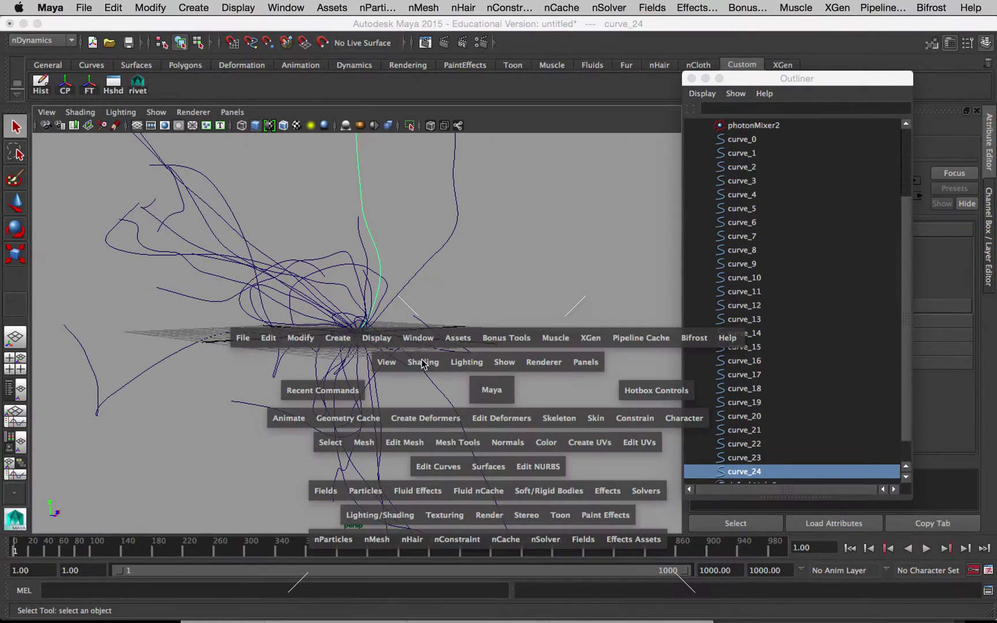
left_click(351, 341)
mouse_move(439, 75)
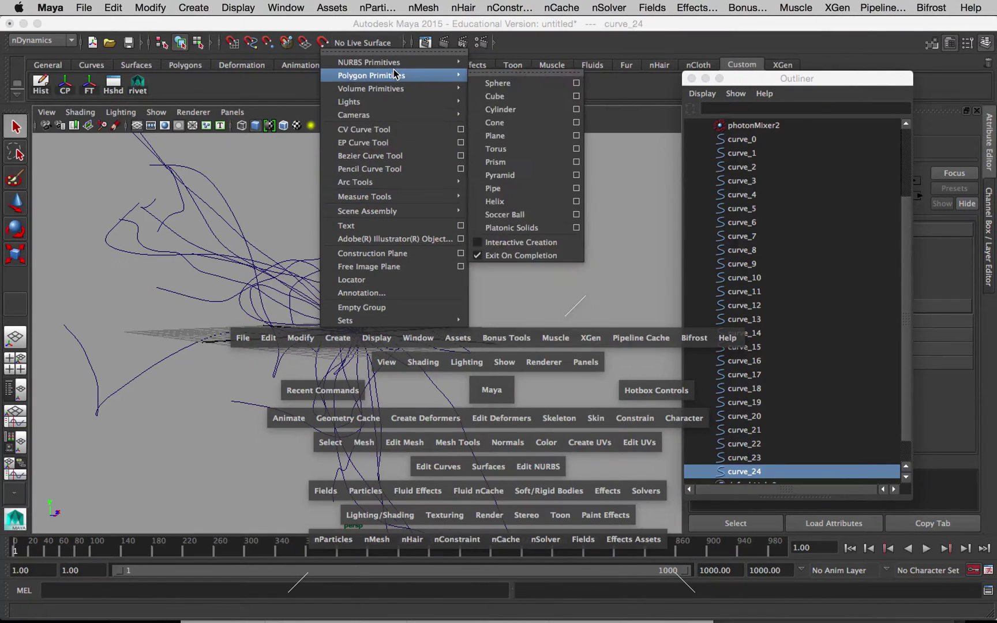
left_click(519, 83)
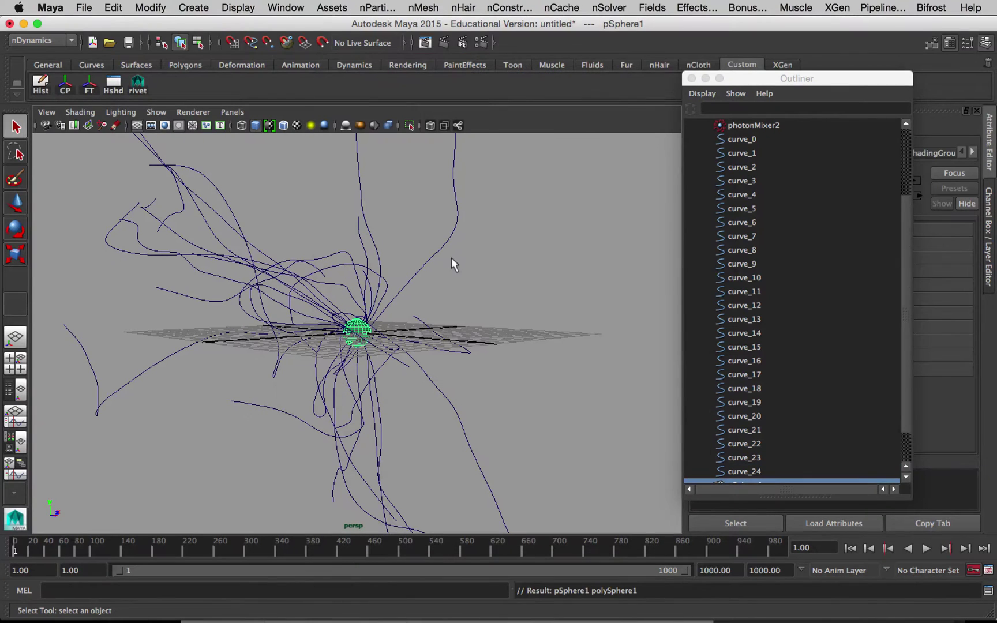
key("r")
left_click_drag(356, 333, 524, 333)
key("4")
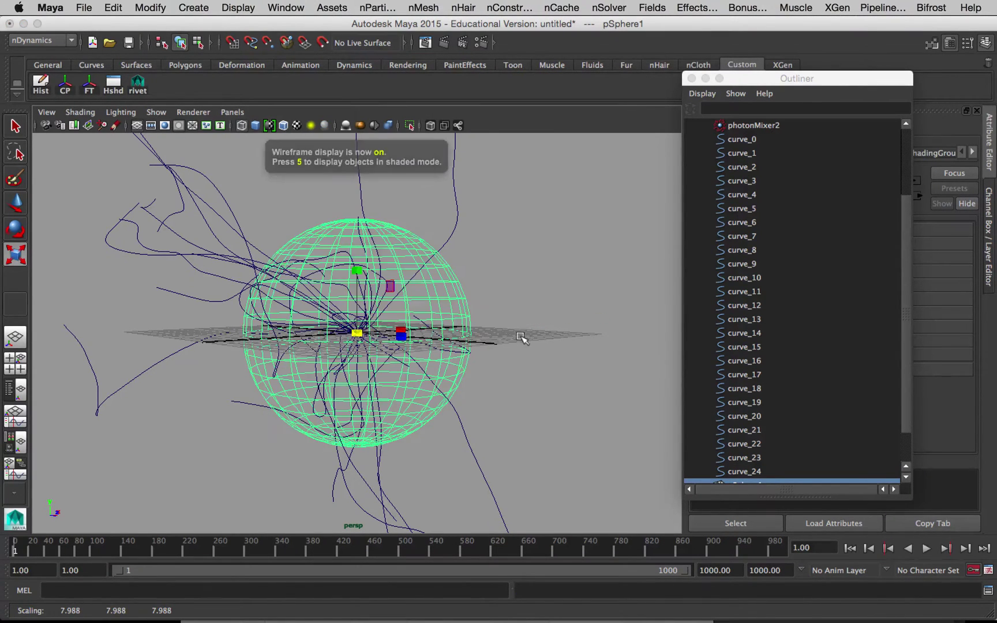
left_click_drag(499, 385, 462, 409, "alt")
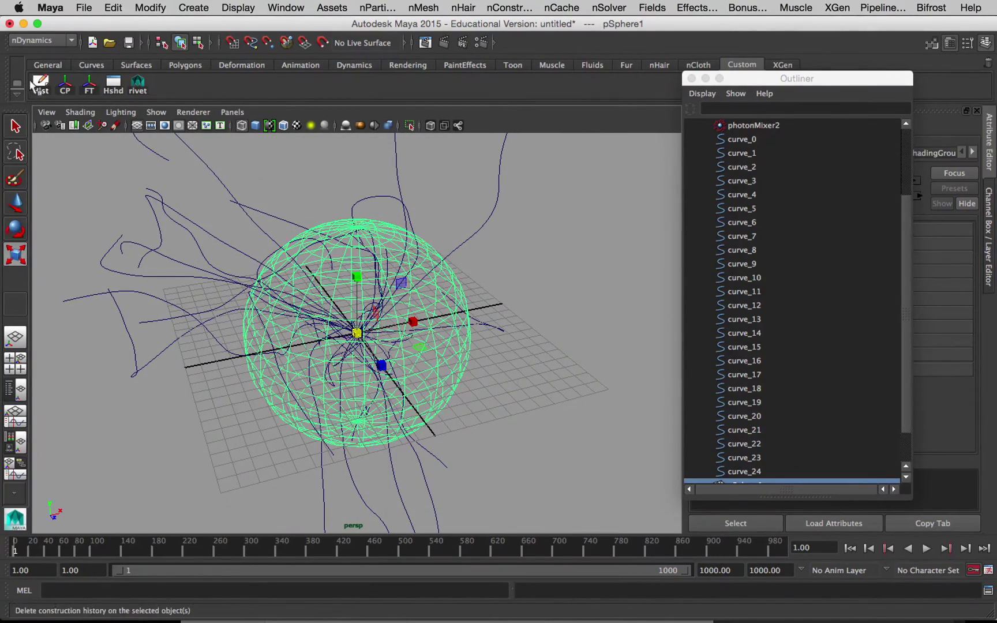
Delete the sphere's history and make it an nMesh passive collider, nRigidShape1.
left_click(325, 235)
key("space")
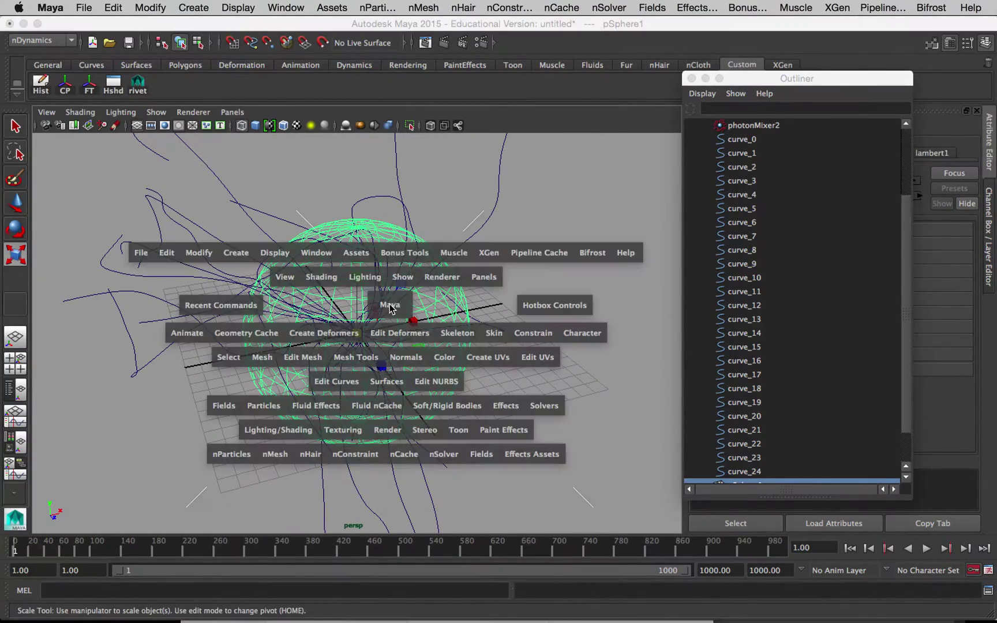
left_click(269, 455)
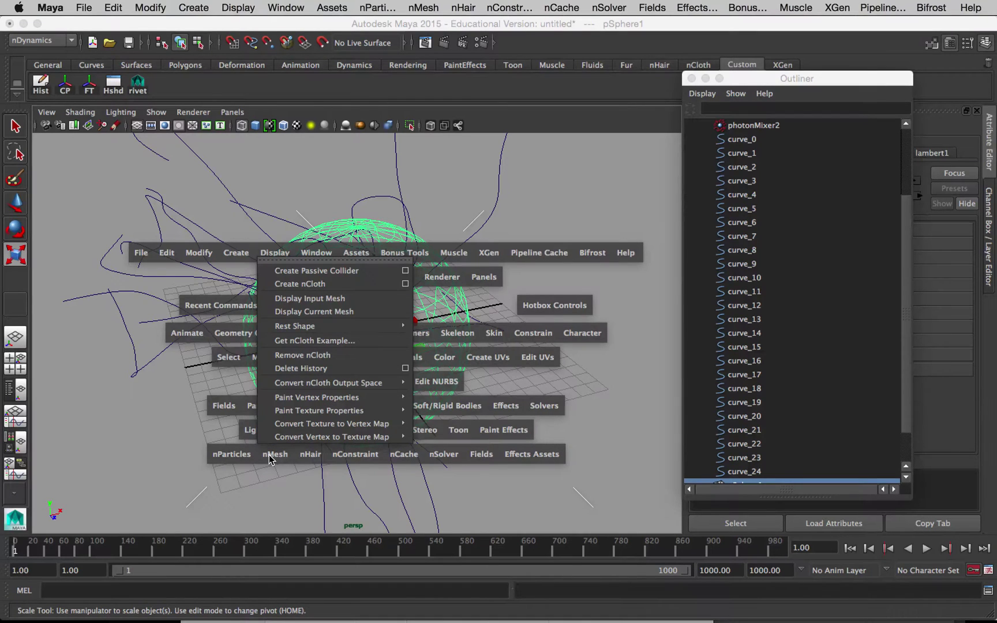
left_click(348, 272)
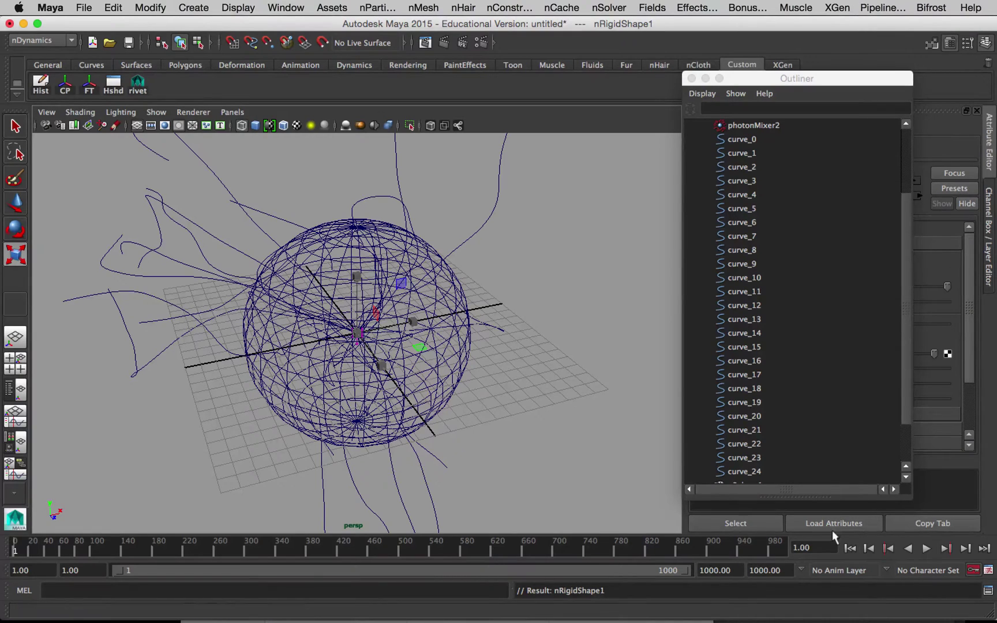
Play the simulation with the collider to frame 390, keeping the curves inside the sphere.
left_click(925, 550)
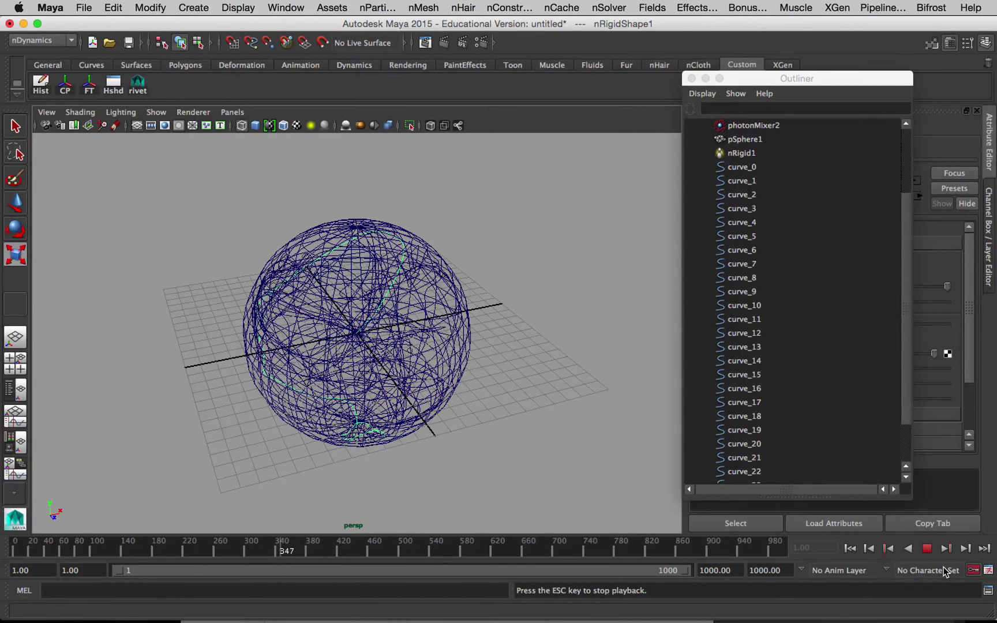
left_click(927, 548)
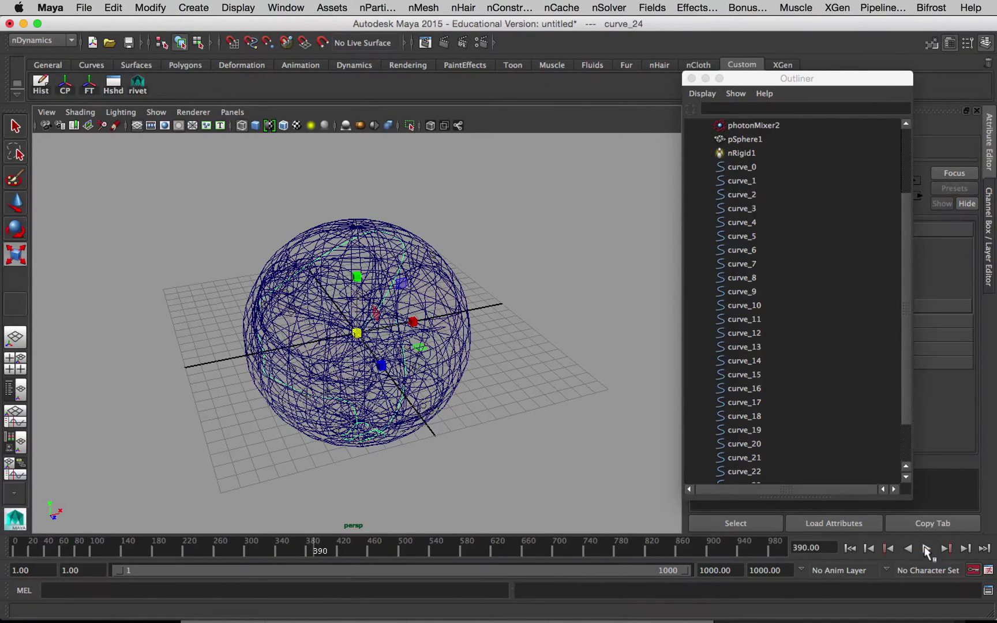
left_click_drag(549, 360, 392, 364, "alt")
Delete pSphere1 and its collider, view the curve ball from the side, then switch apps.
left_click(471, 345)
key("Delete")
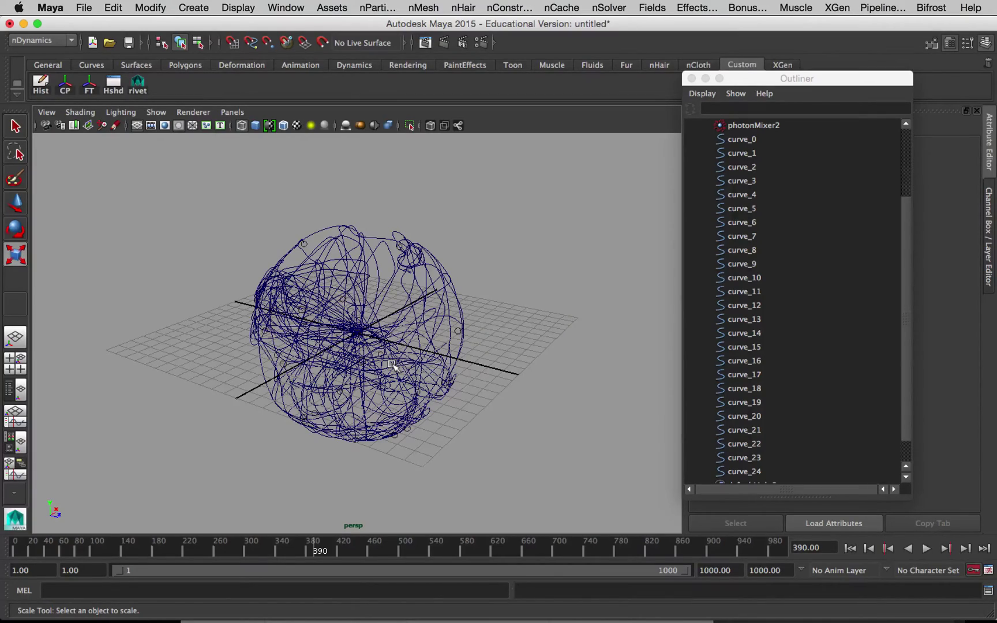
left_click_drag(393, 365, 357, 388, "alt")
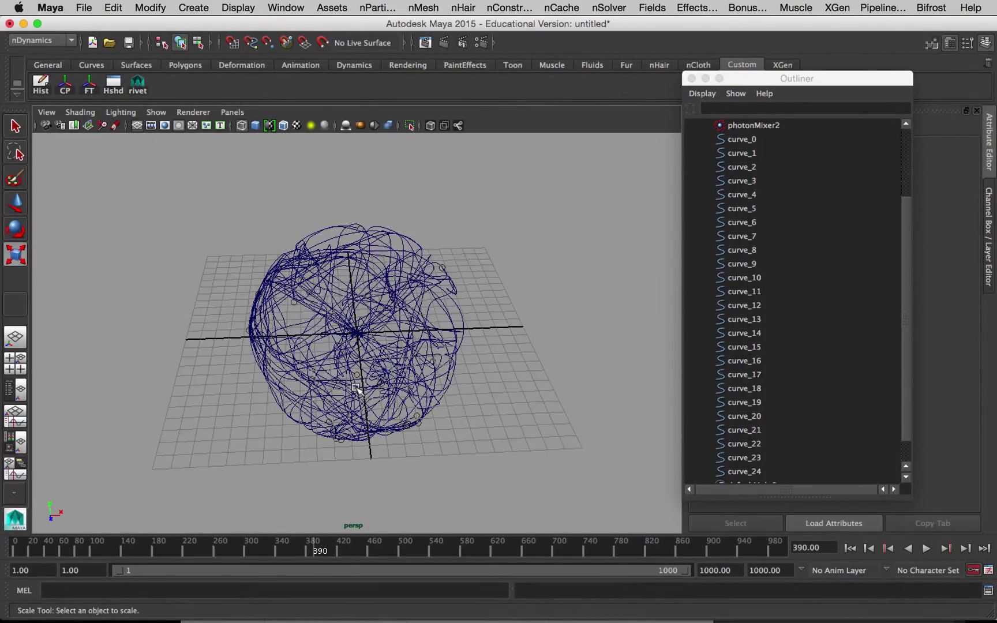
key("super+Tab")
key("super+Tab")
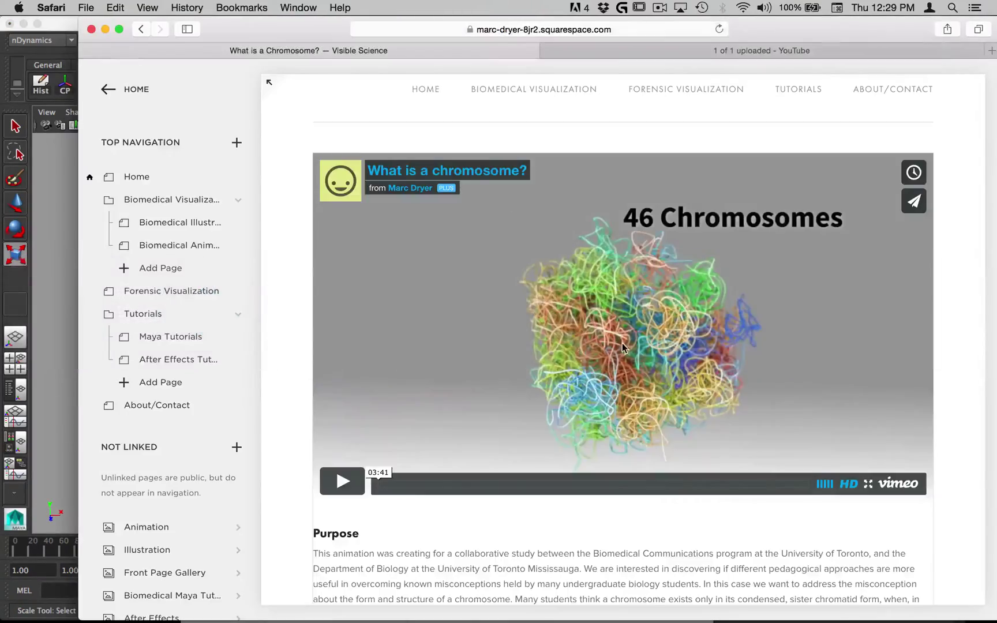
Play the chromosome video and skip to about 00:45 on the paternal and maternal chart.
left_click(393, 474)
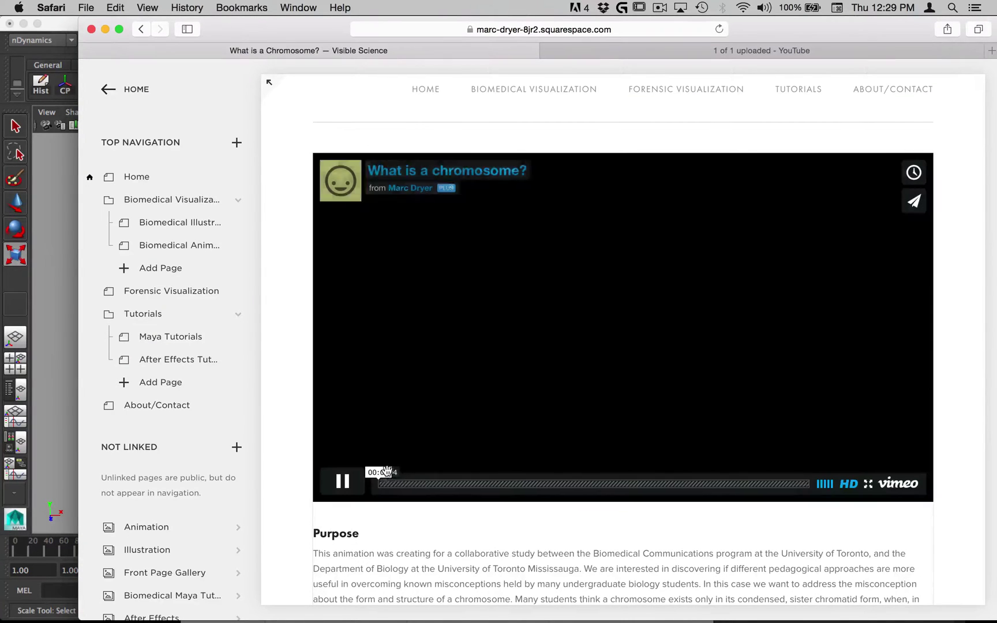
left_click_drag(404, 473, 467, 473)
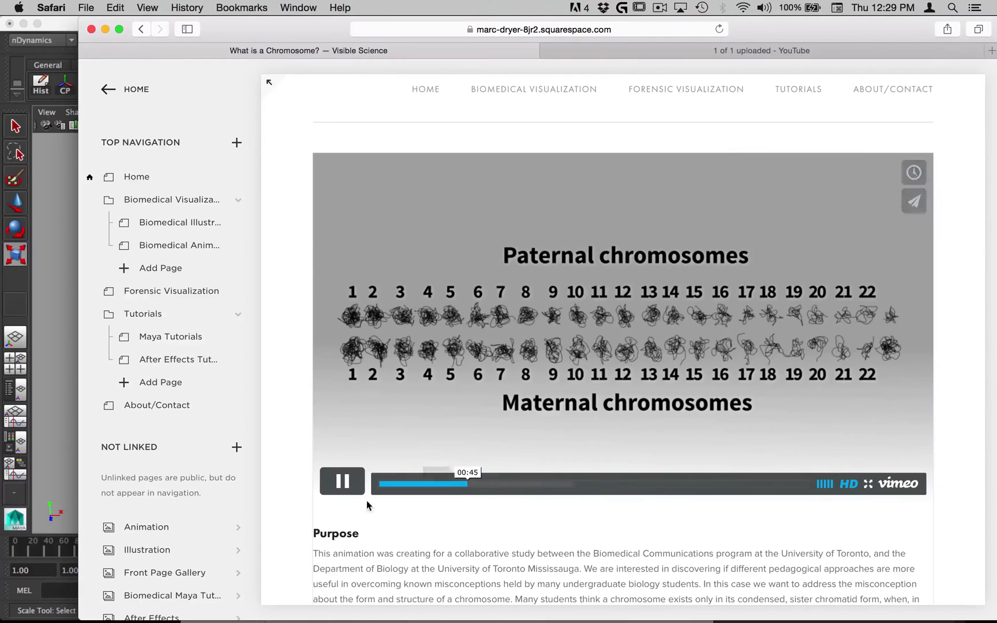